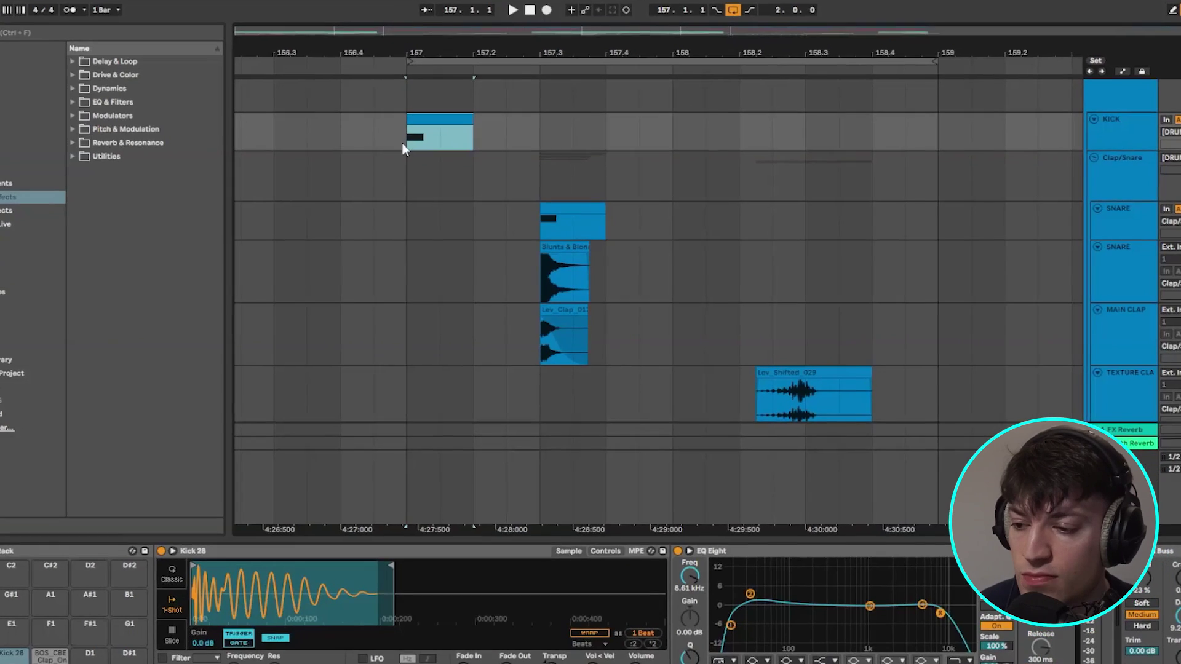
Duplicate bar 157's kick, snare and main clap clips into bar 158.
drag(543, 219, 611, 363)
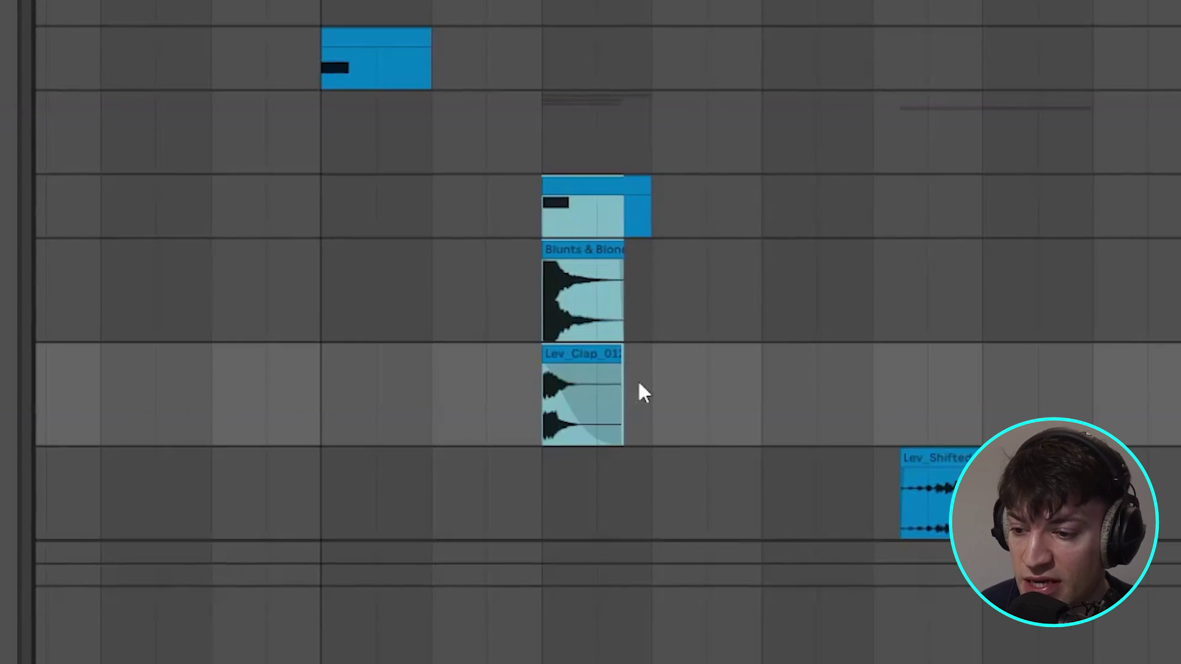
drag(335, 65, 791, 400)
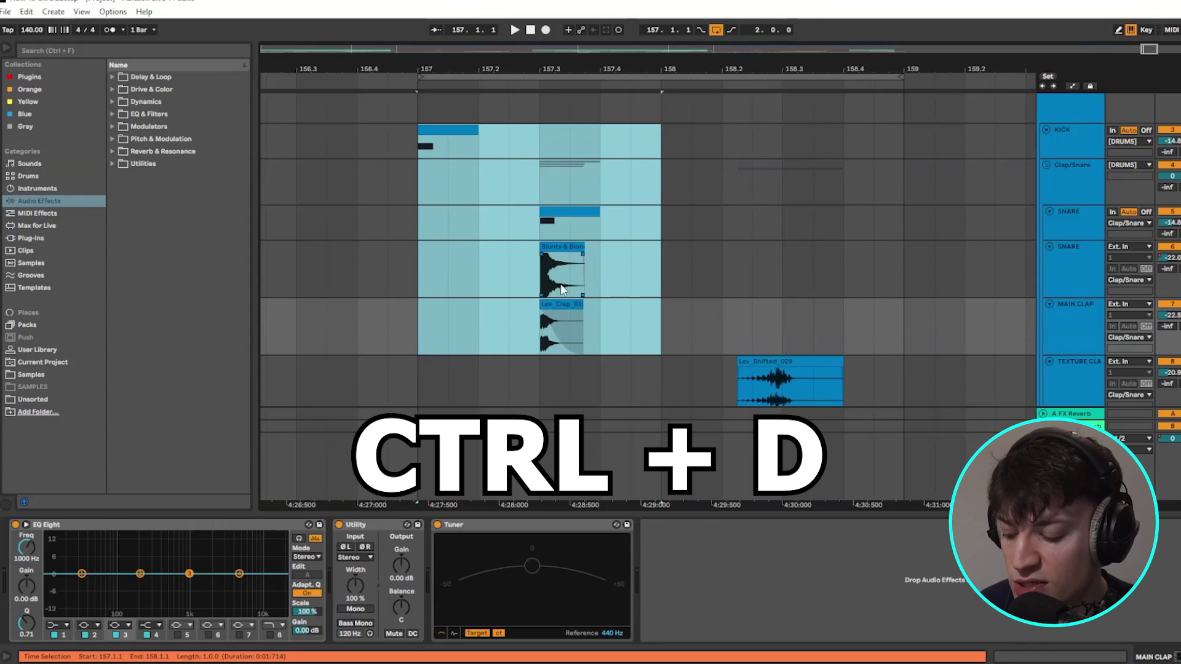
key(ctrl+d)
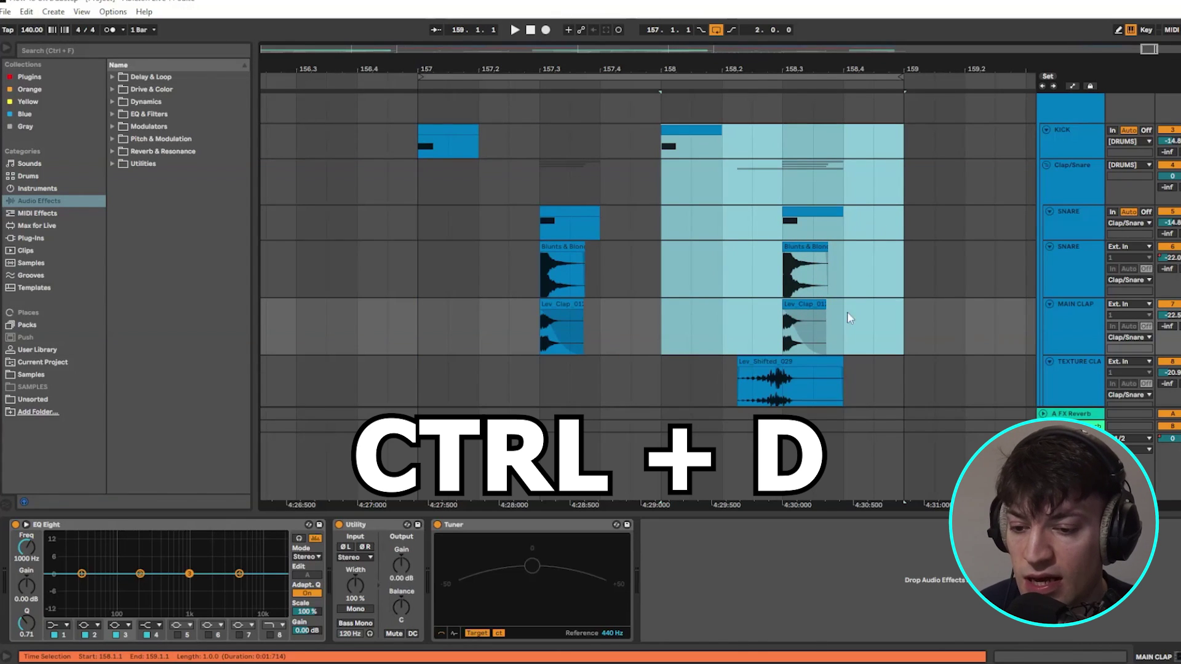
Move the second kick clip from the start of bar 158 to 158.2 and play the two-bar loop.
click(418, 150)
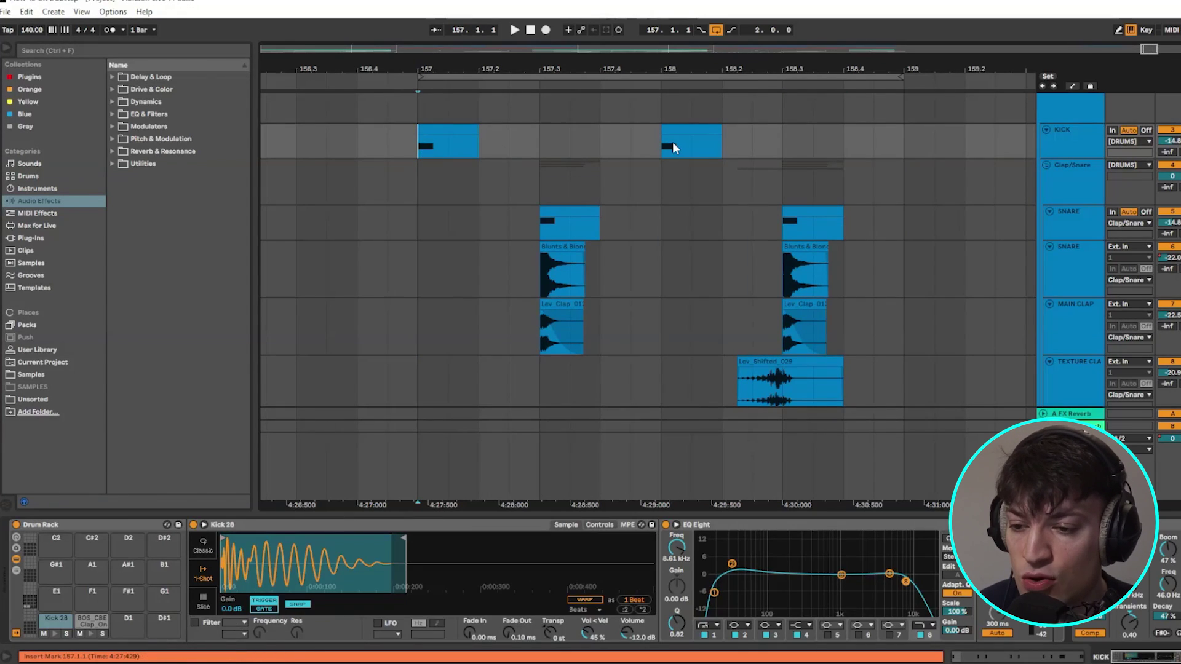
drag(676, 126, 739, 131)
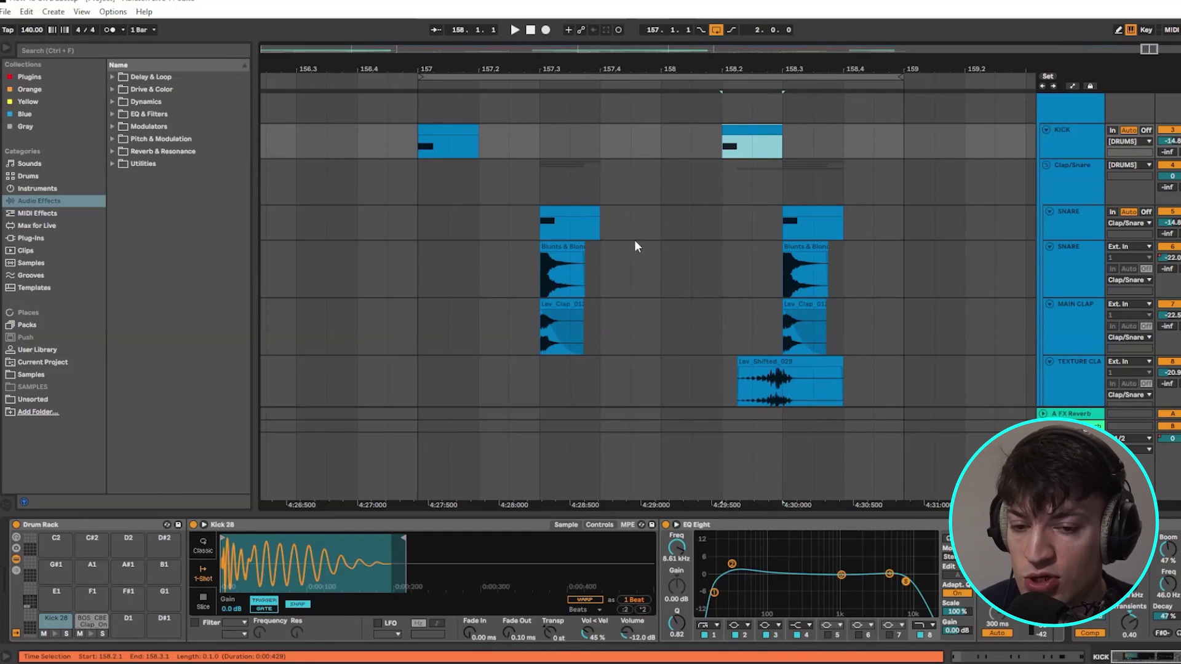
key(space)
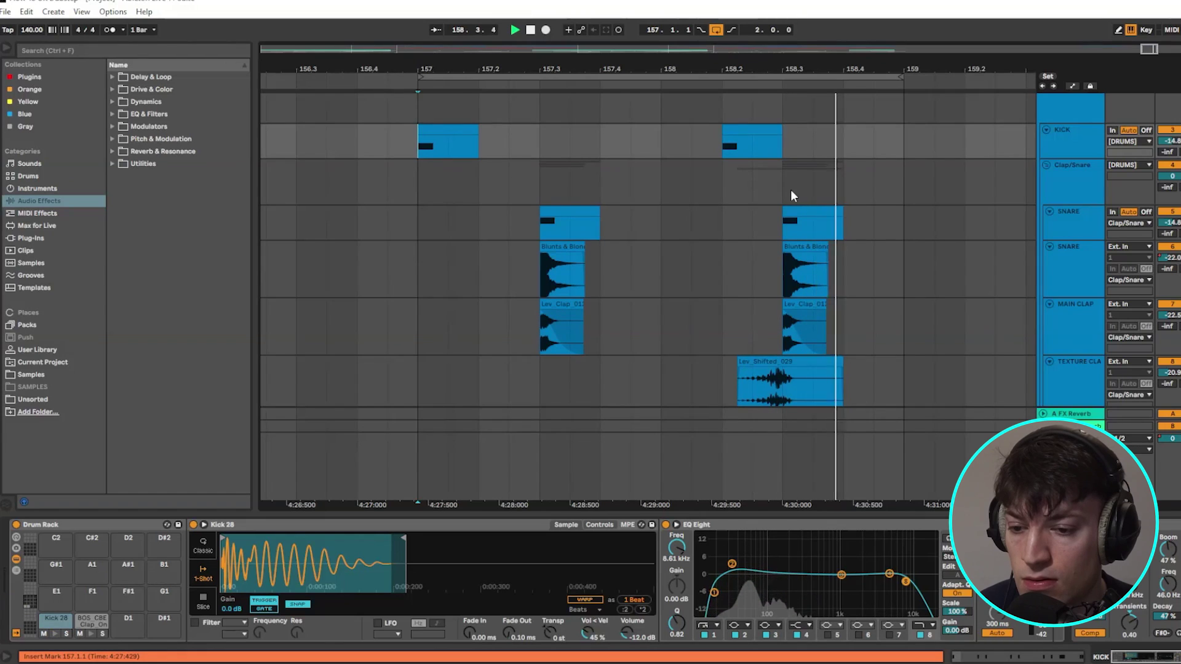
key(space)
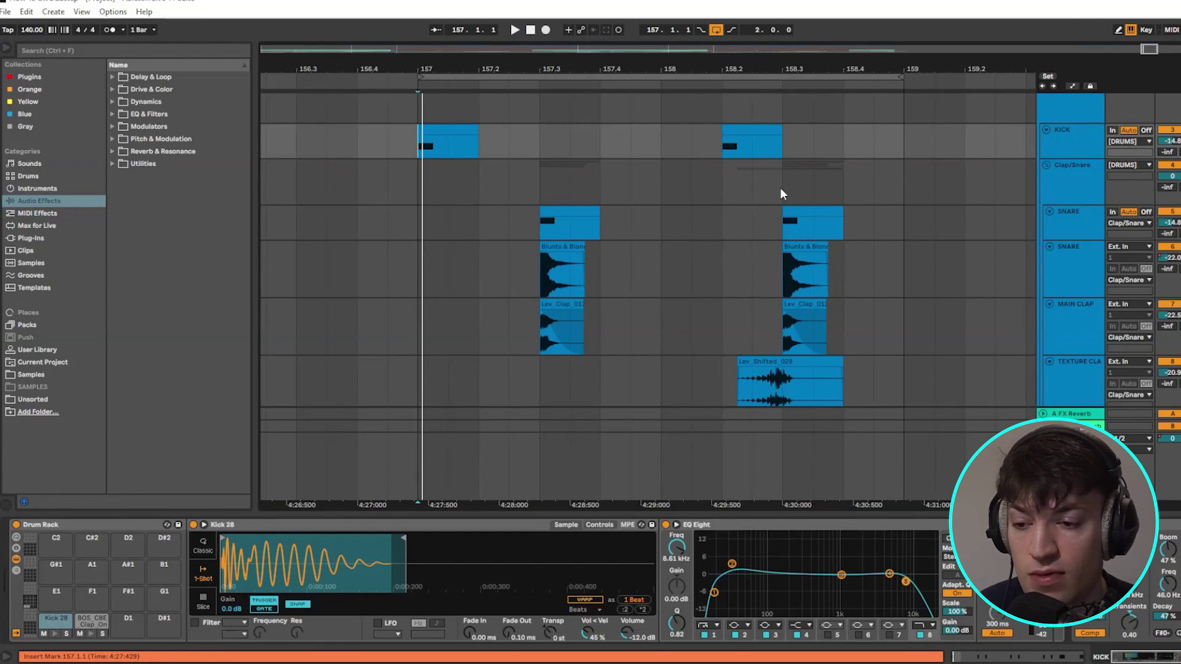
Move the second kick clip to 157.4 and duplicate the one-bar kick pattern into bar 158, checking it by playback from 157.
click(724, 150)
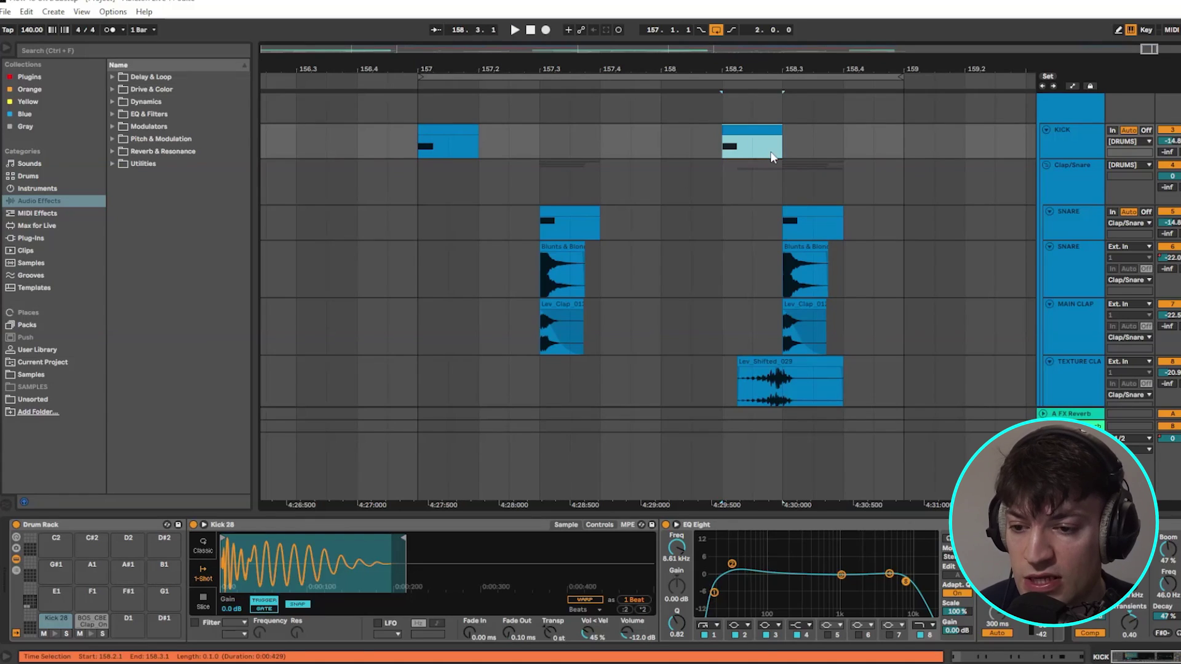
mouse_move(750, 130)
mouse_down()
mouse_move(629, 130)
mouse_move(485, 152)
mouse_up()
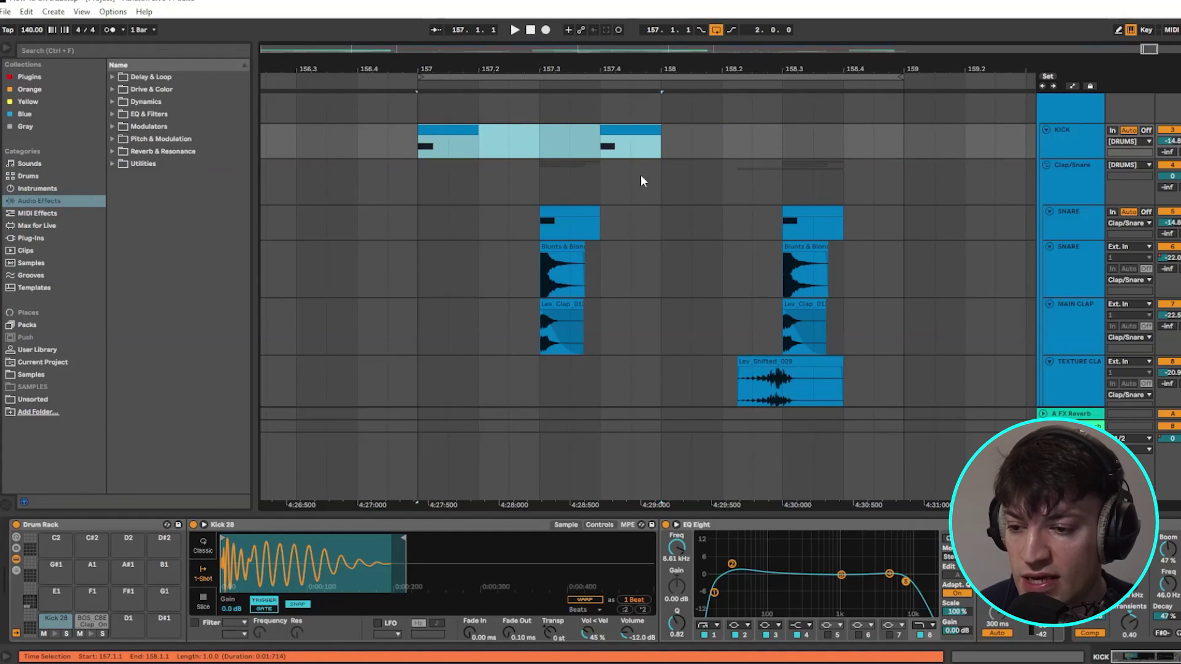
key(ctrl+d)
click(414, 139)
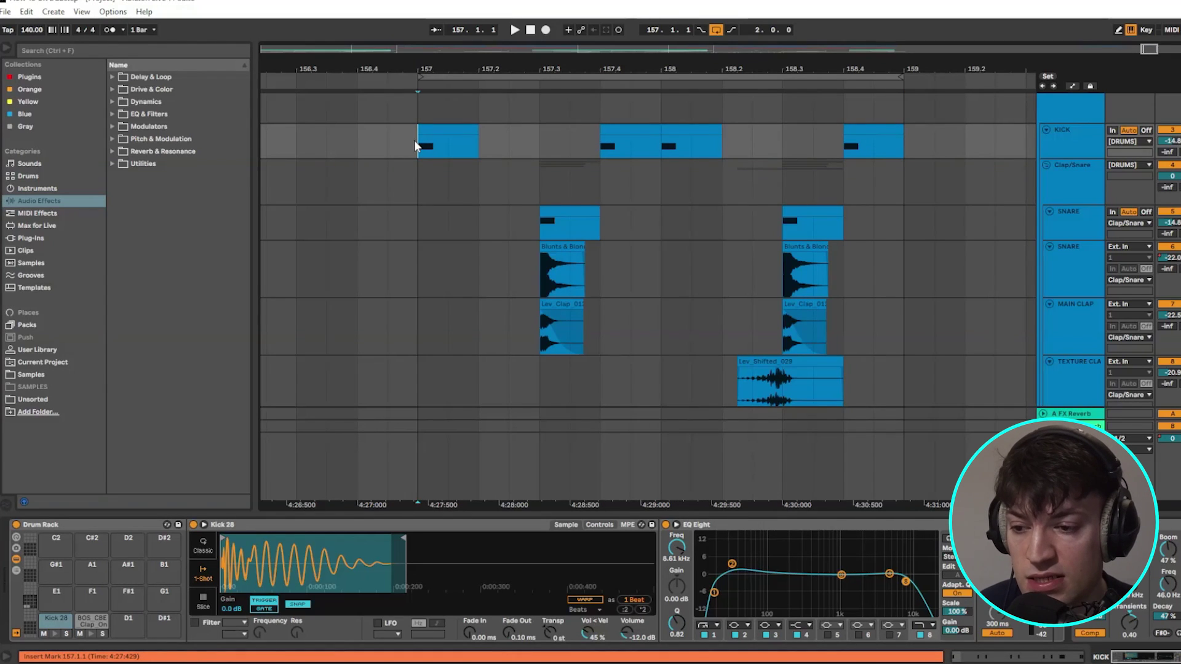
key(space)
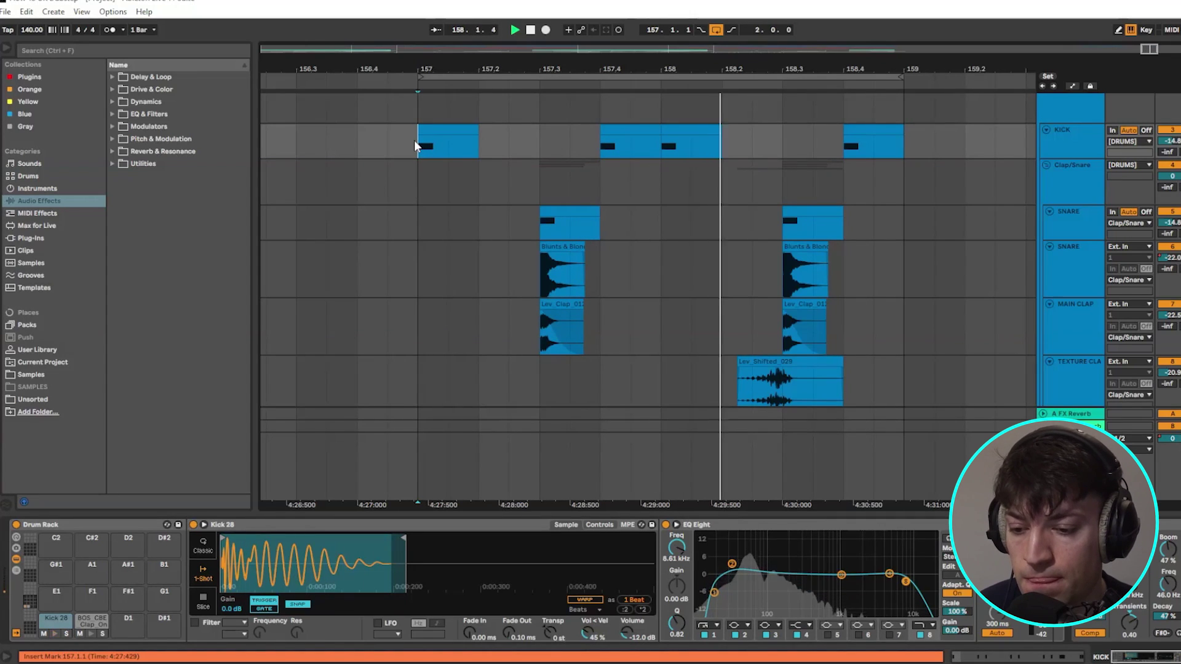
key(space)
Examine the texture clap clip leading into the second snare, and return the insert marker to 157 on the KICK track.
drag(776, 370, 751, 370)
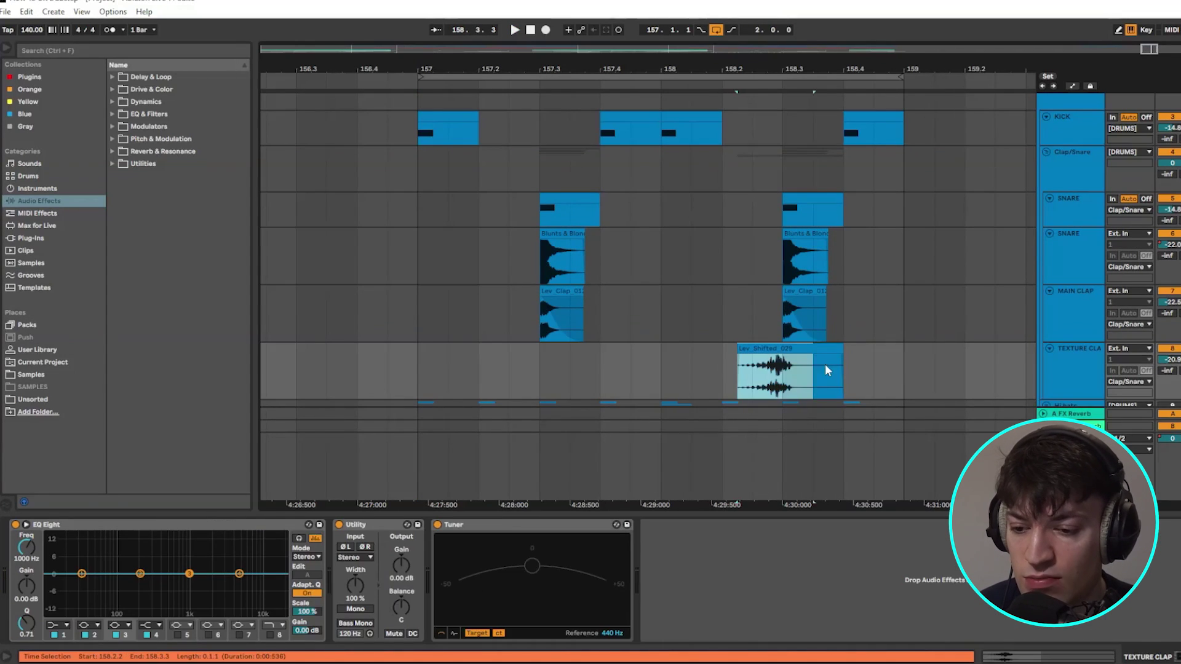
click(739, 364)
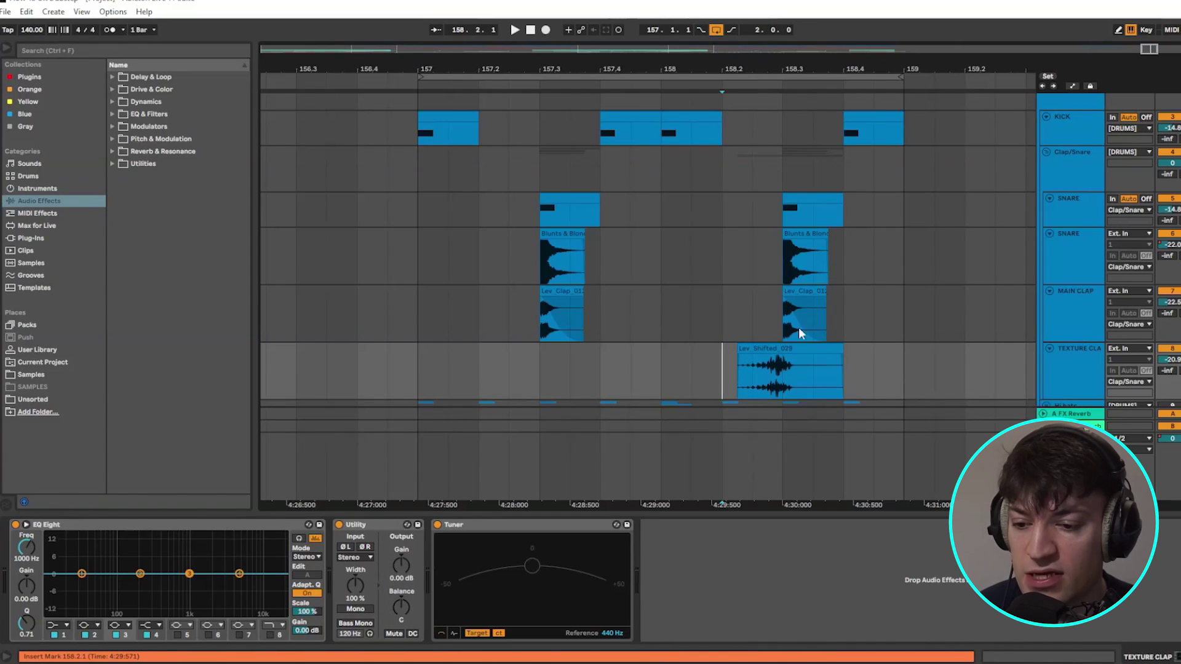
click(449, 131)
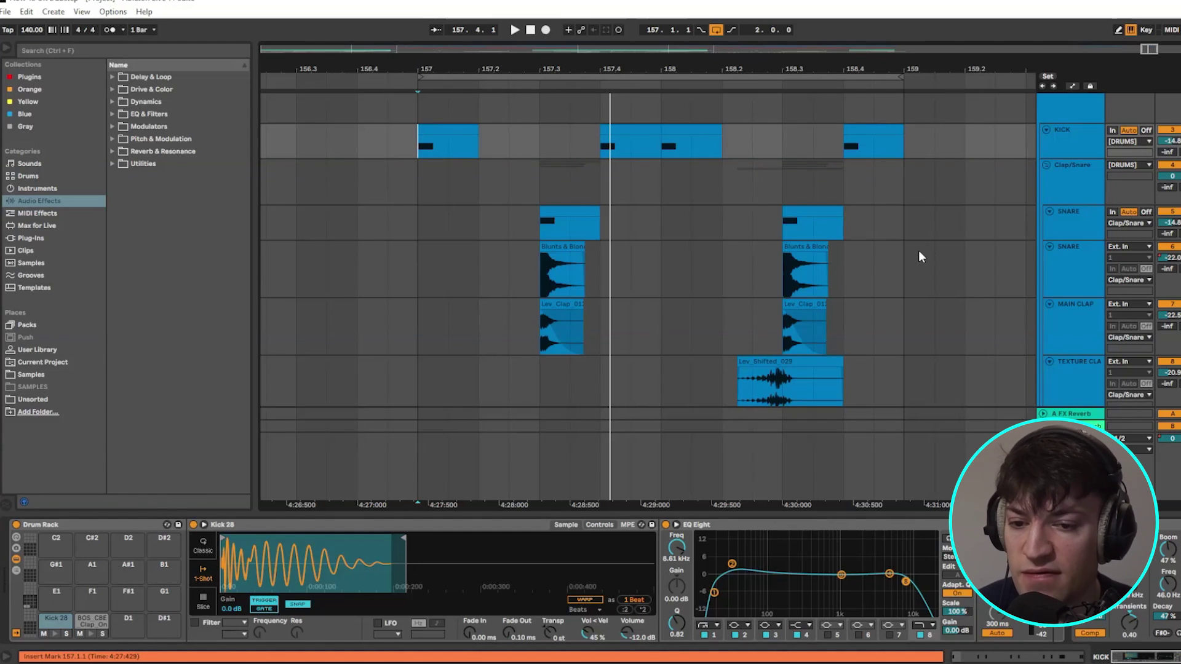
Collapse the Clap/Snare group and expand the Hi hats group to show its individual tracks.
click(1043, 175)
key(alt+u)
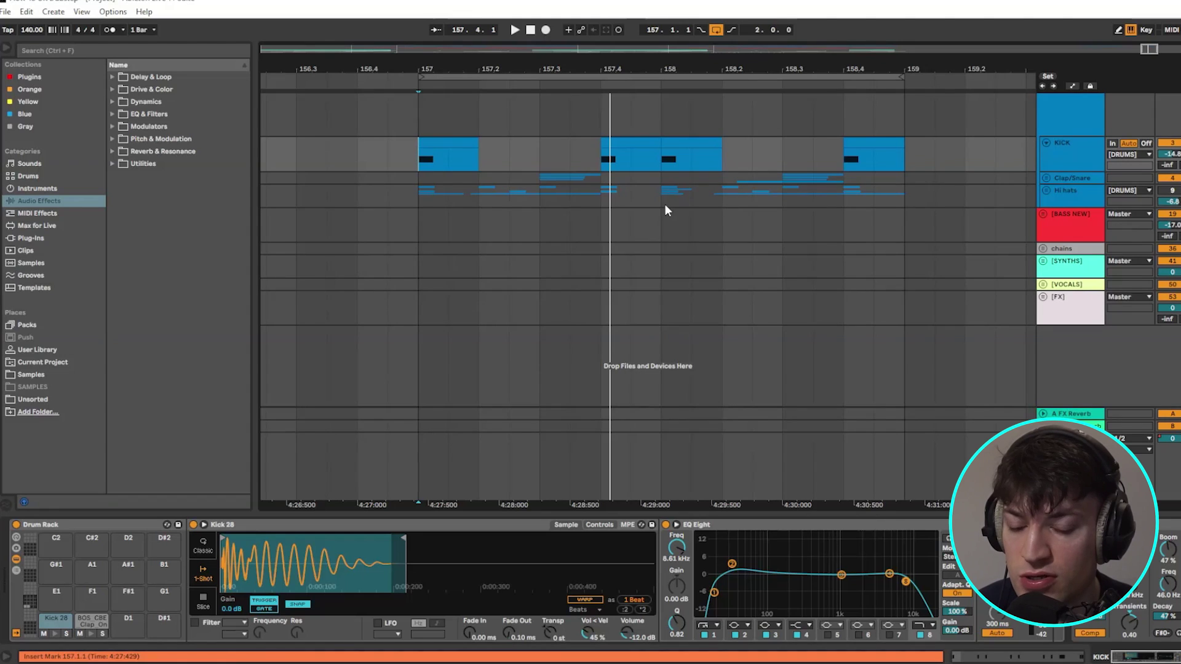
click(1046, 191)
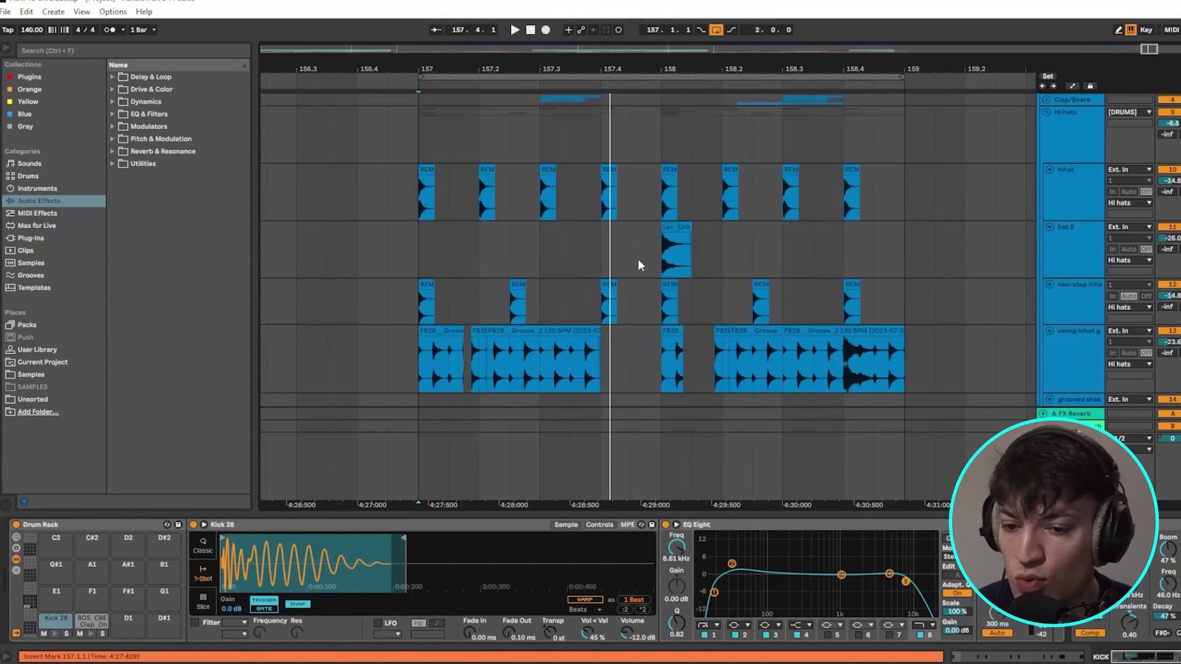
Audition the hihat track's pattern and the hat 2 clip at 158, each from the start of bar 157.
click(419, 197)
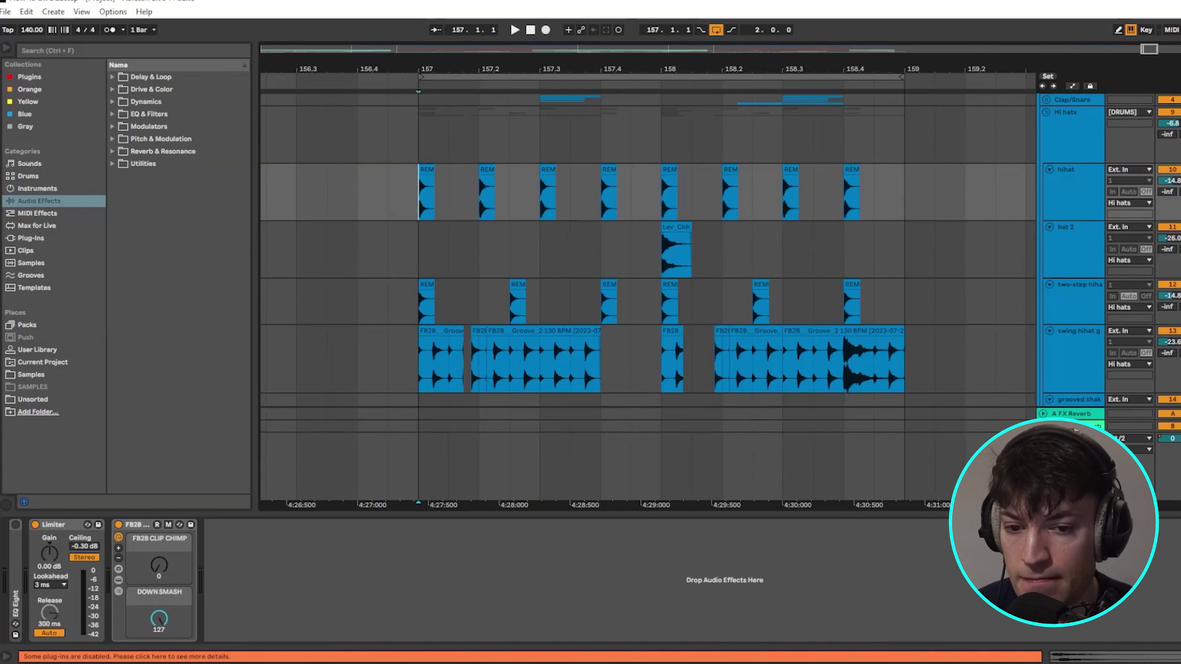
key(space)
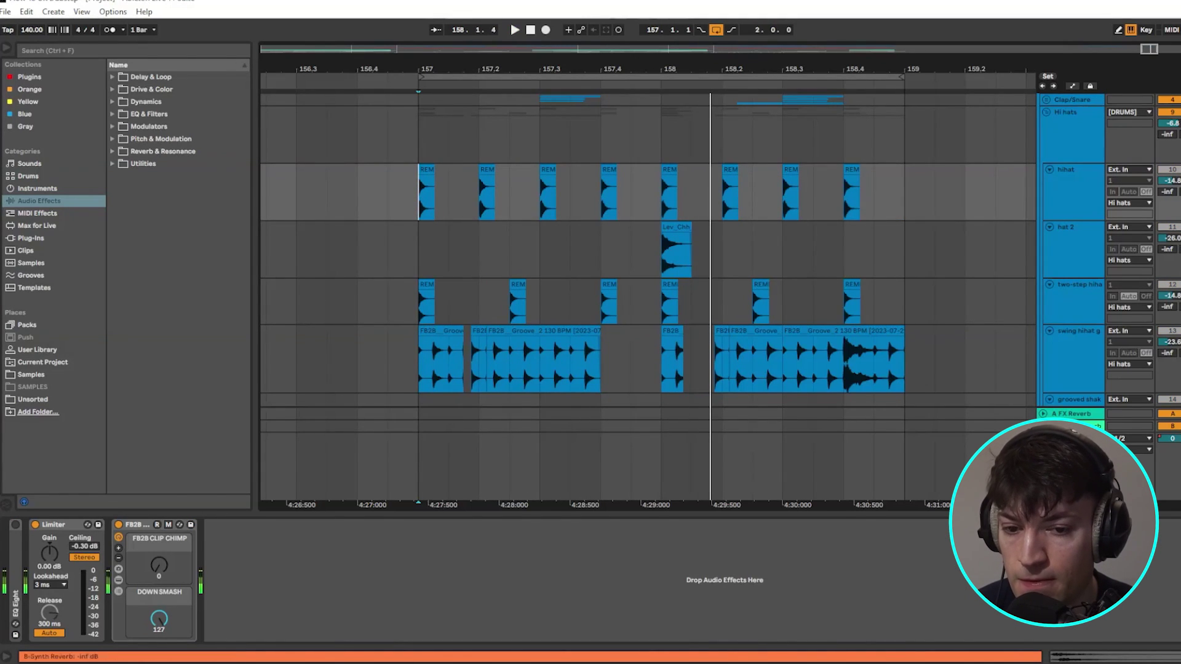
drag(665, 262, 716, 250)
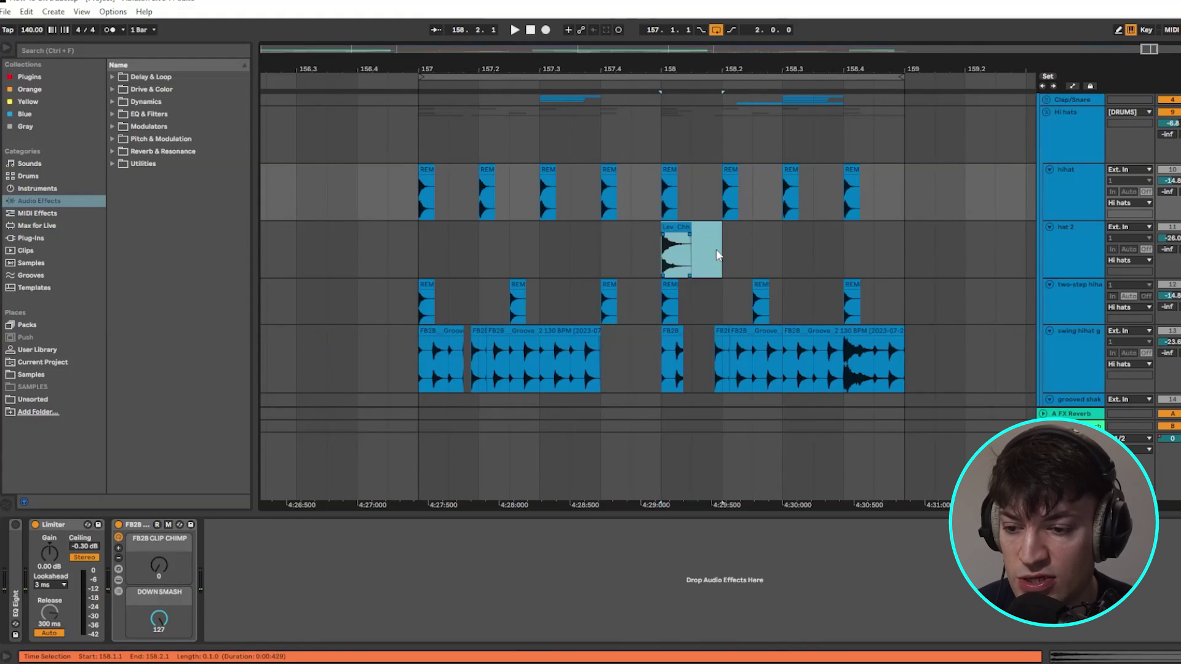
click(422, 250)
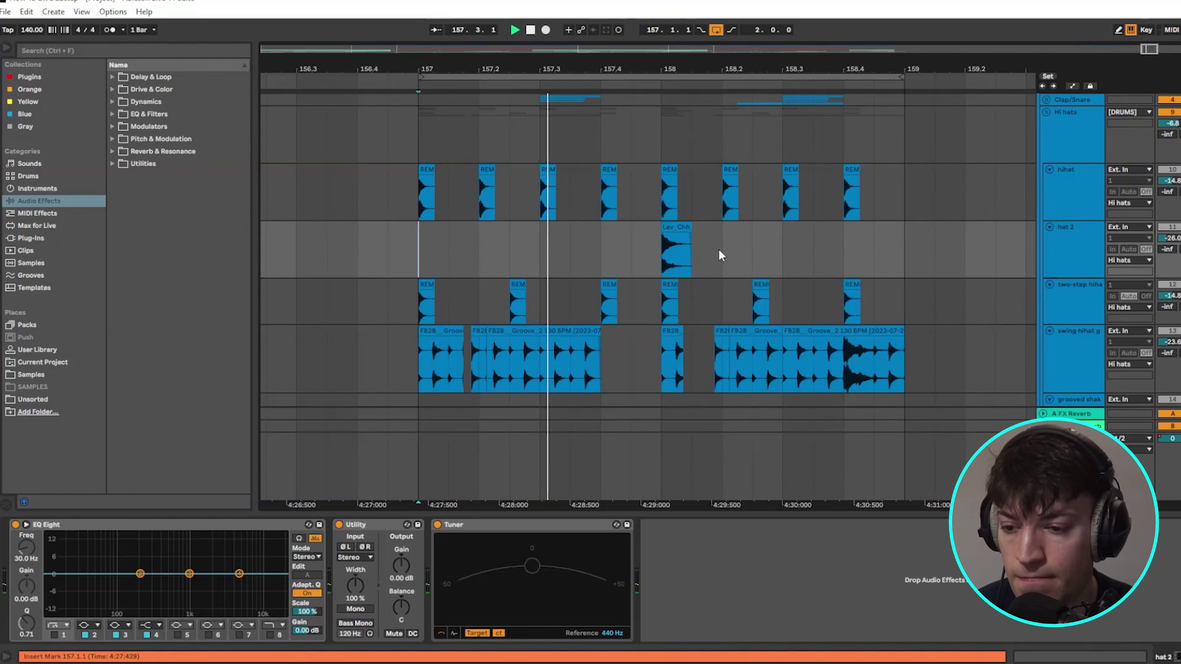
Play the two-bar loop to hear the two-step hihat layer.
scroll(719, 255, down, 1)
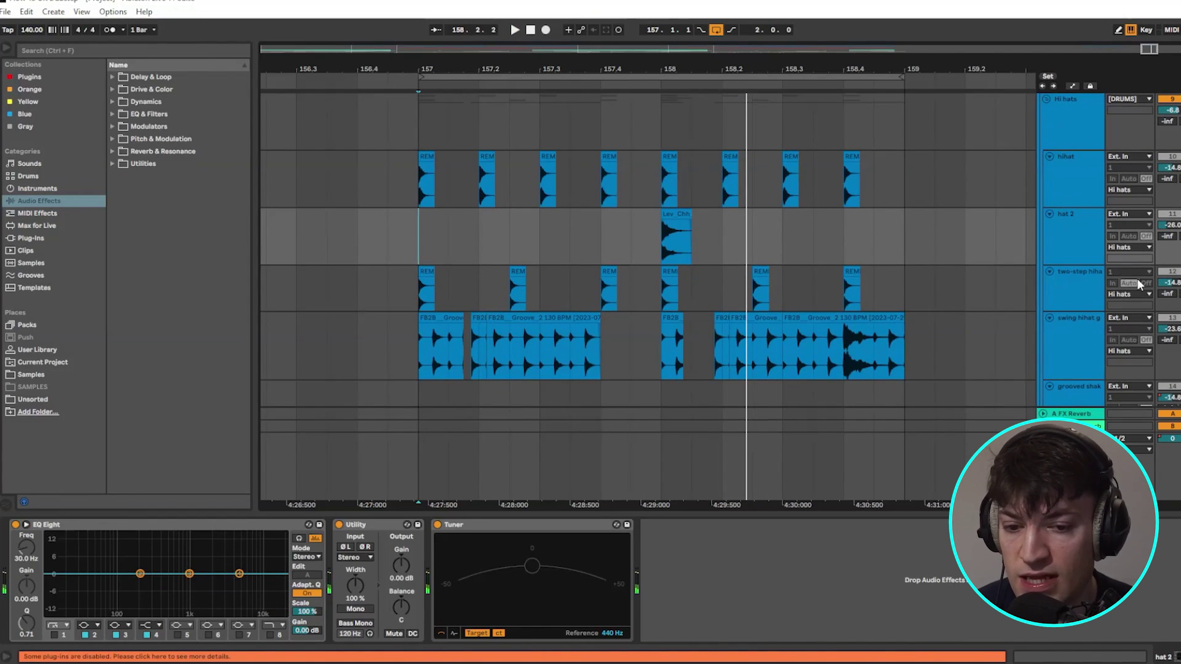
key(space)
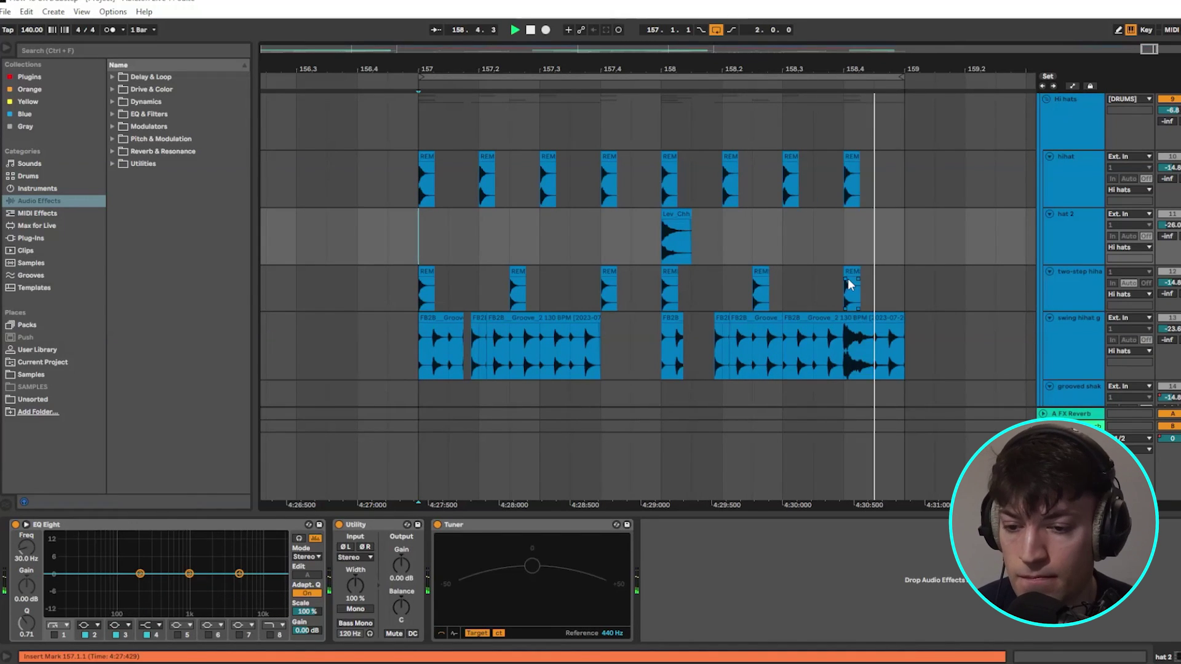
key(space)
Play the loop to hear the swing hihat groove layer with the other hats.
scroll(847, 278, down, 3)
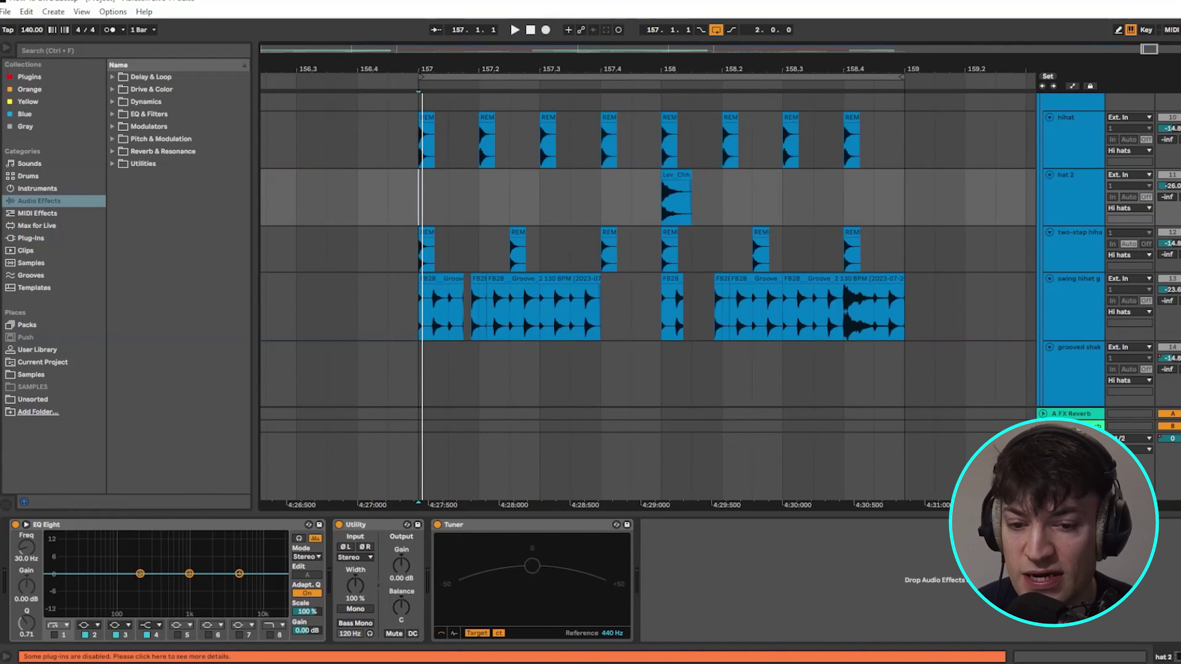
key(space)
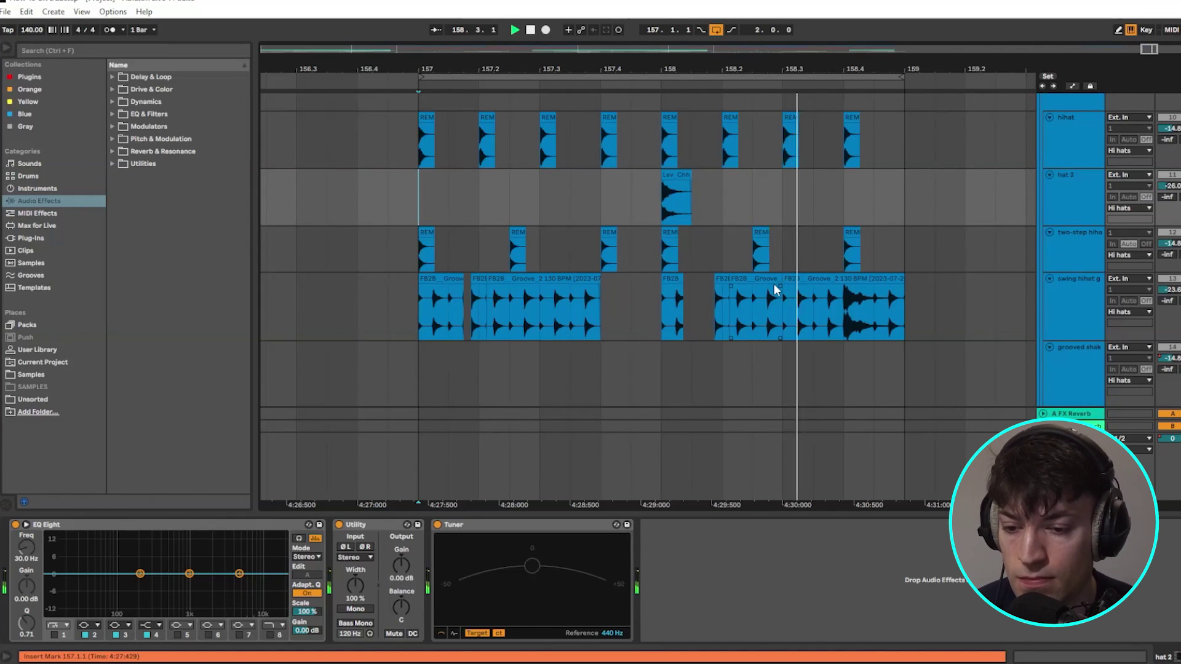
scroll(775, 289, down, 3)
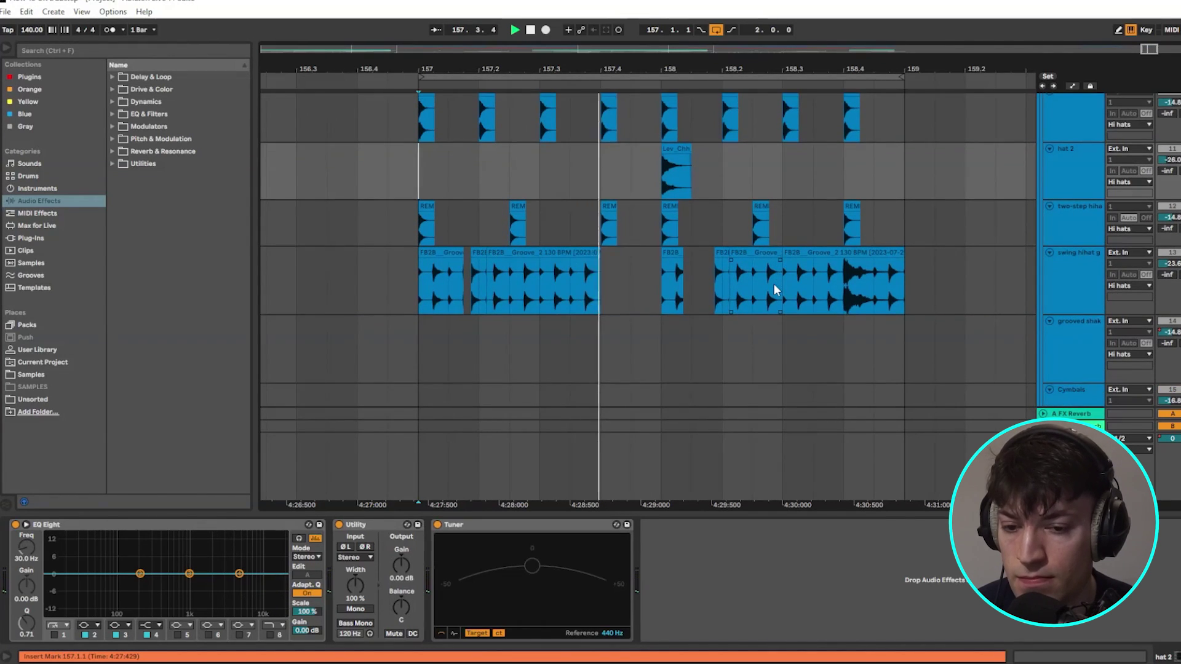
scroll(773, 286, up, 4)
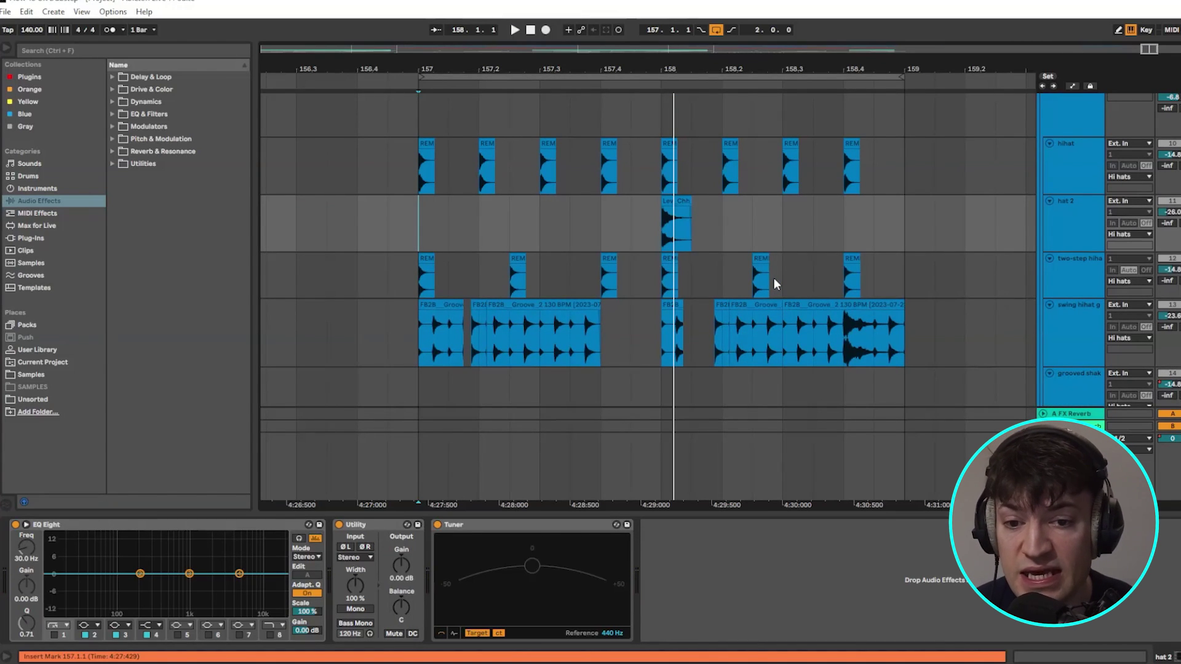
Play the kick pattern together with the Clap/Snare and Hi hats groups from bar 157.
scroll(773, 278, up, 8)
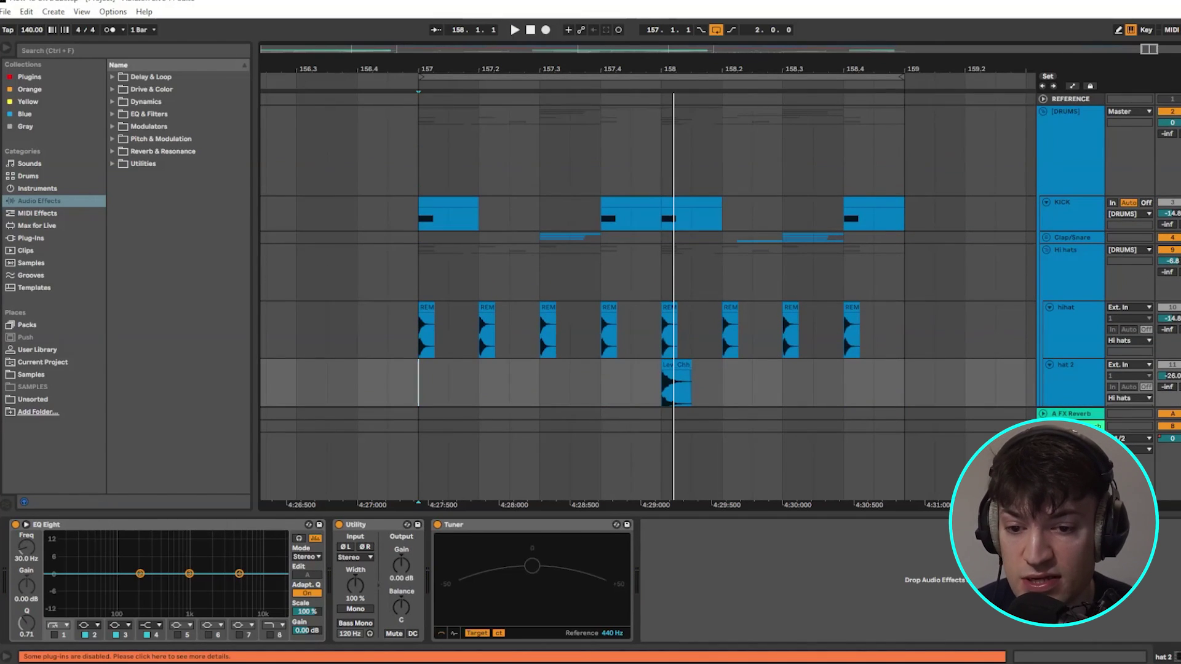
key(space)
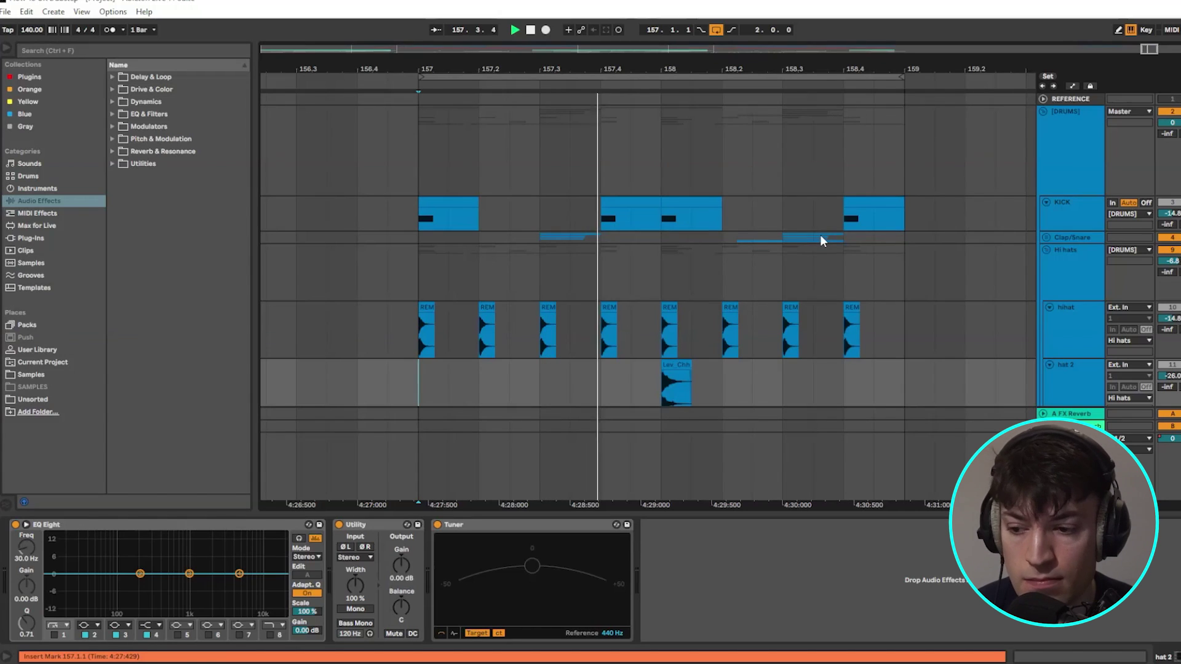
key(space)
Select bars 157 to 159 across the grooved shaker, Cymbals, snares and CHIME drum tracks.
scroll(861, 238, down, 10)
scroll(847, 251, up, 1)
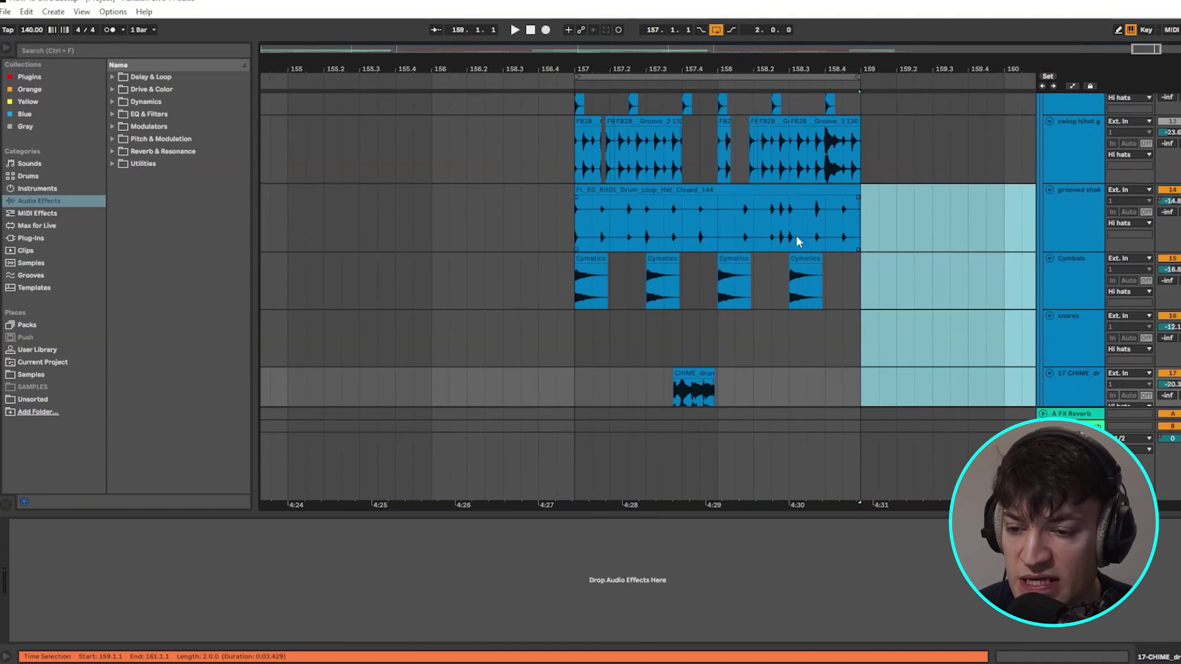
scroll(812, 197, down, 1)
drag(576, 197, 855, 358)
scroll(861, 307, down, 1)
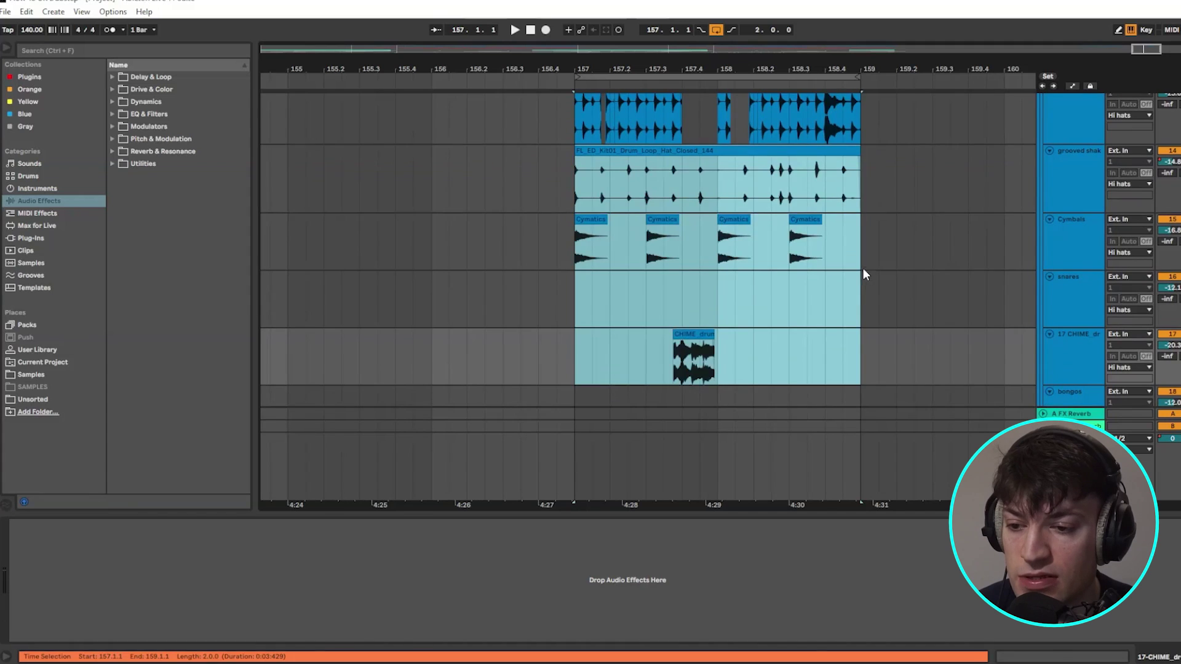
Audition the closed-hat loop on the grooved shaker track from bar 157.
click(824, 178)
scroll(535, 167, down, 2)
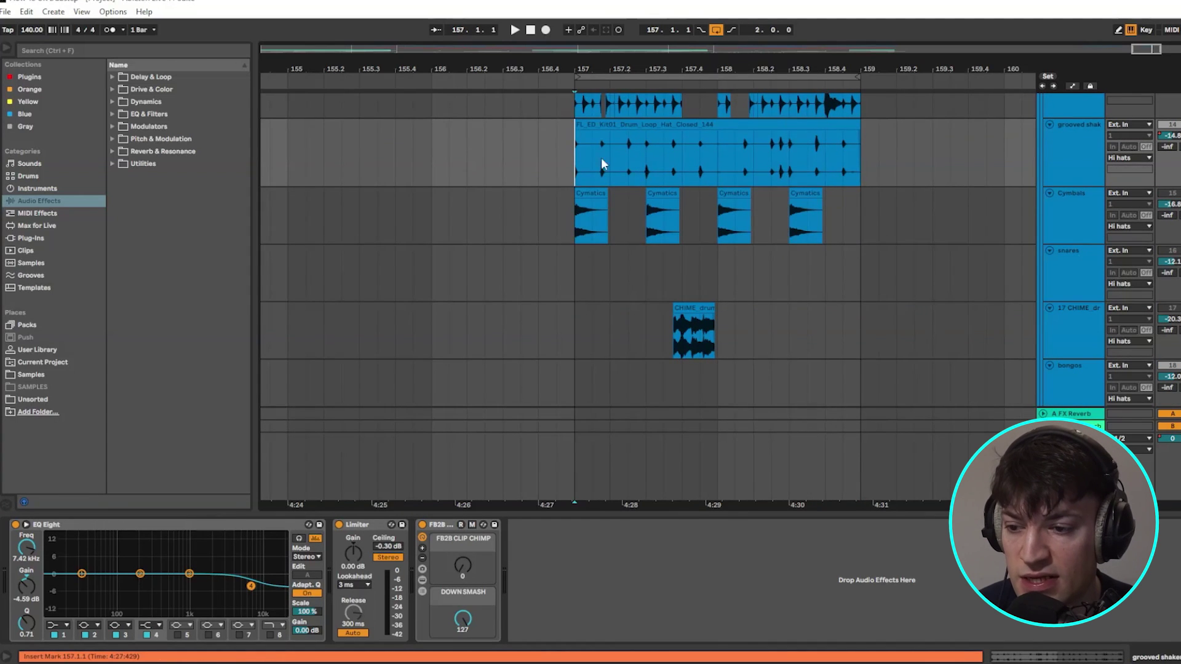
key(space)
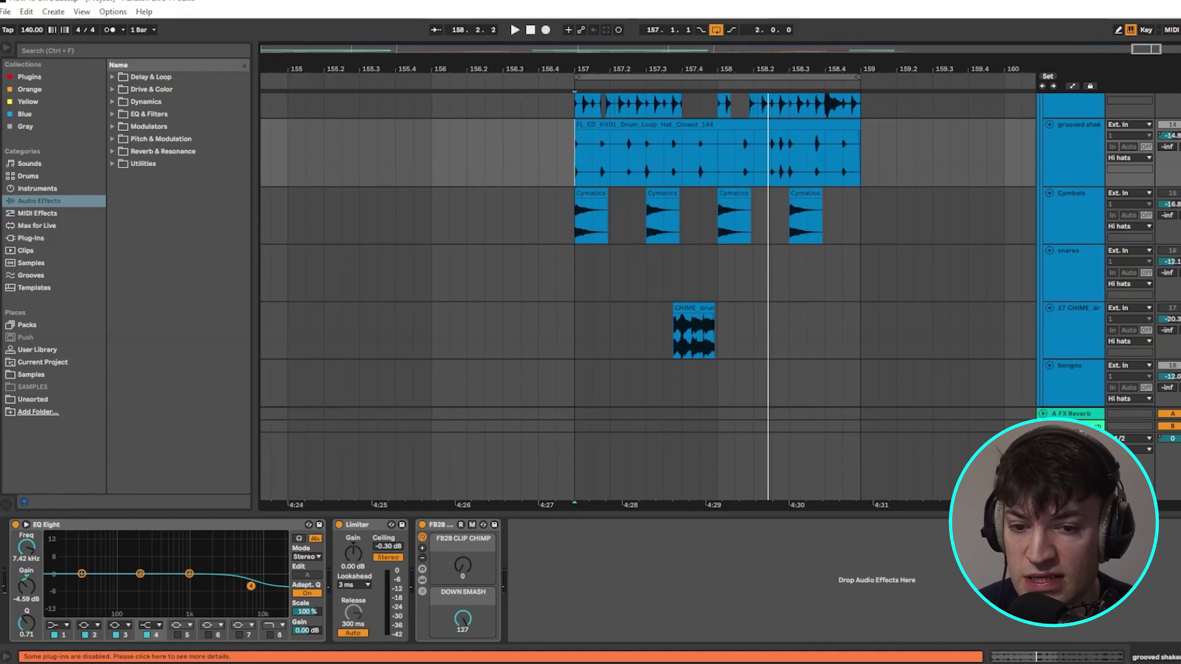
key(space)
Play the loop with the Cymbals layer in view, and place the insert marker at 157 on the CHIME drum track.
key(space)
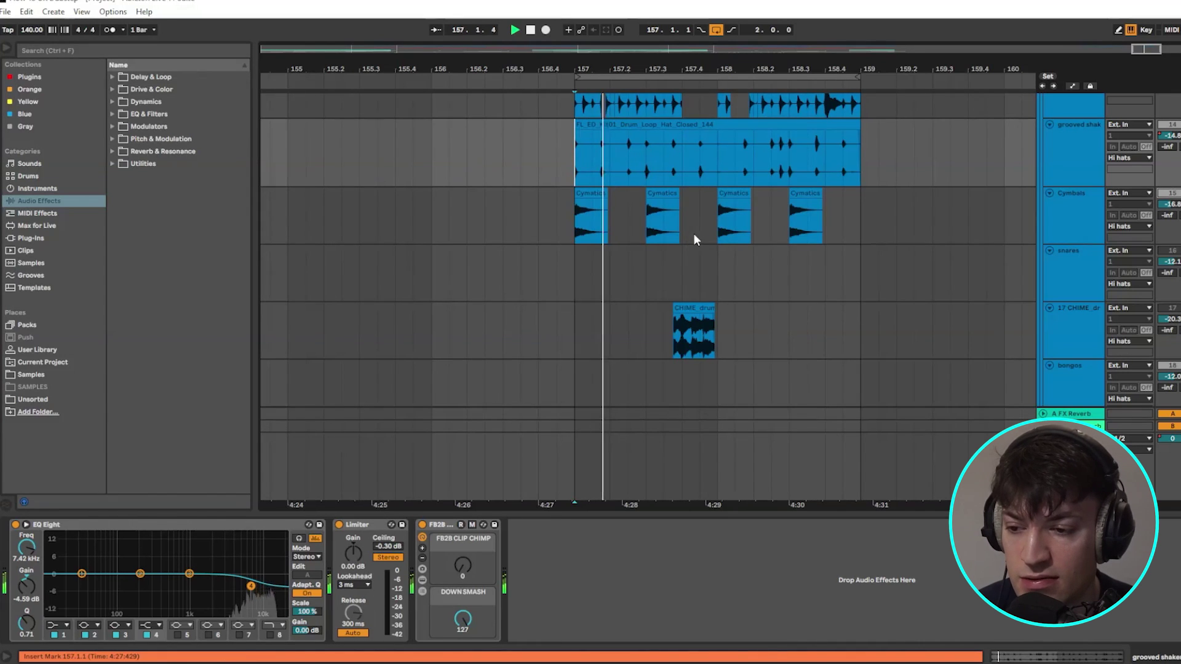
scroll(770, 254, down, 3)
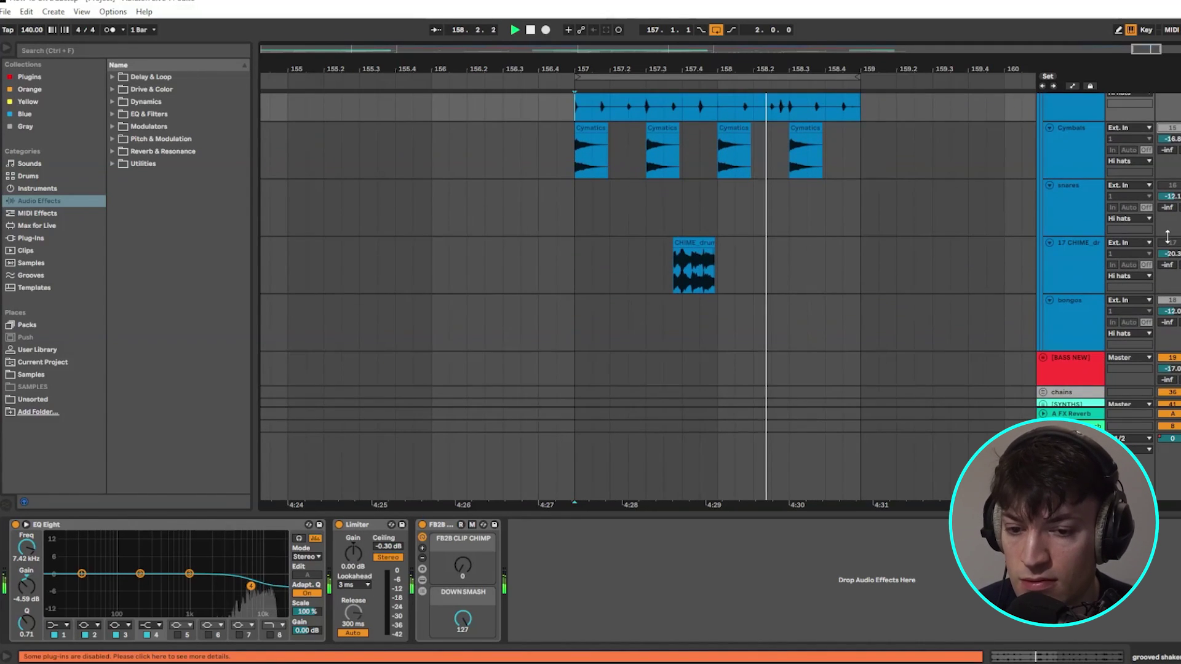
key(space)
click(558, 269)
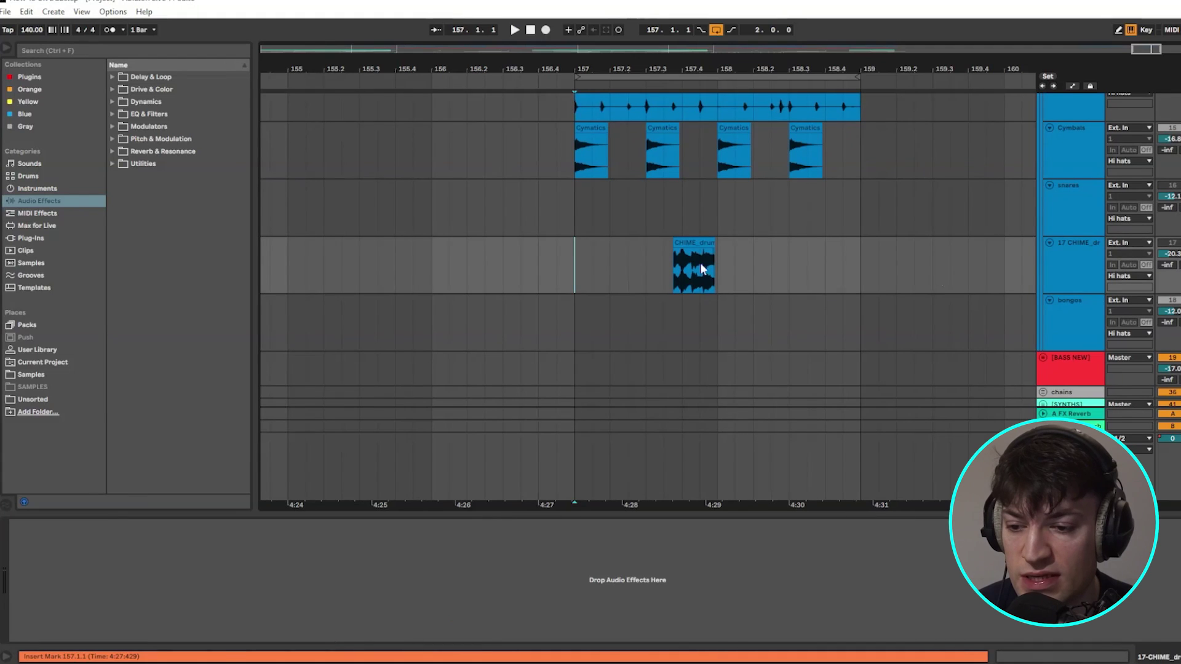
Play the loop from bar 157 with the CHIME drum clip in view.
key(space)
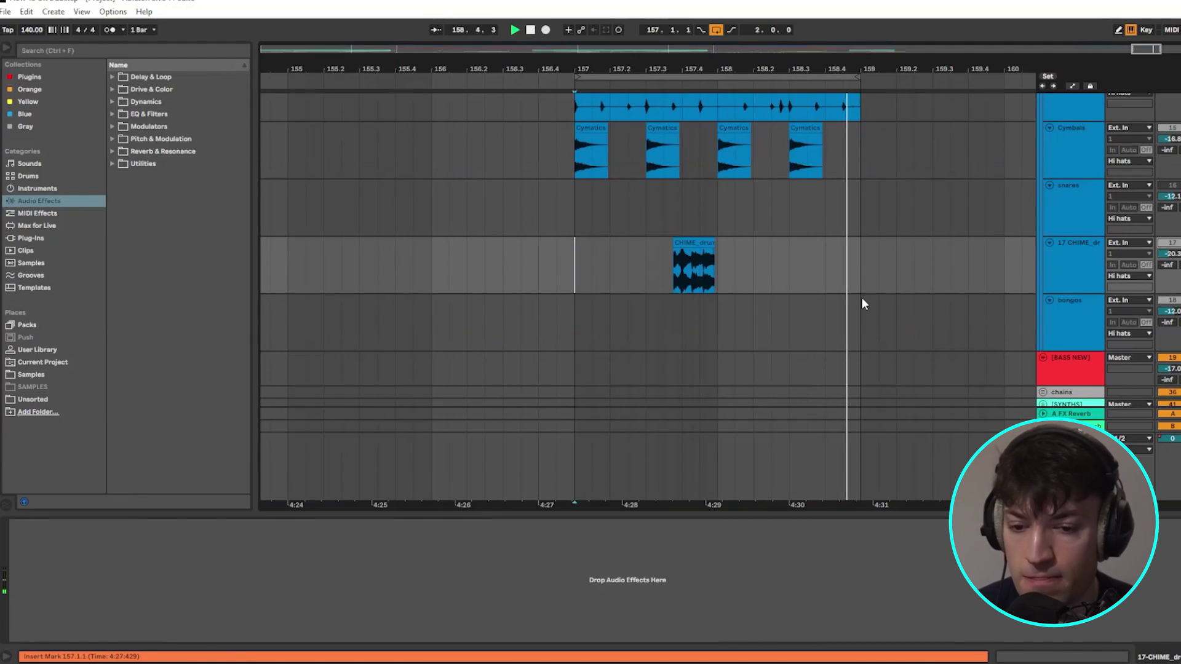
scroll(887, 275, up, 1)
scroll(887, 275, up, 3)
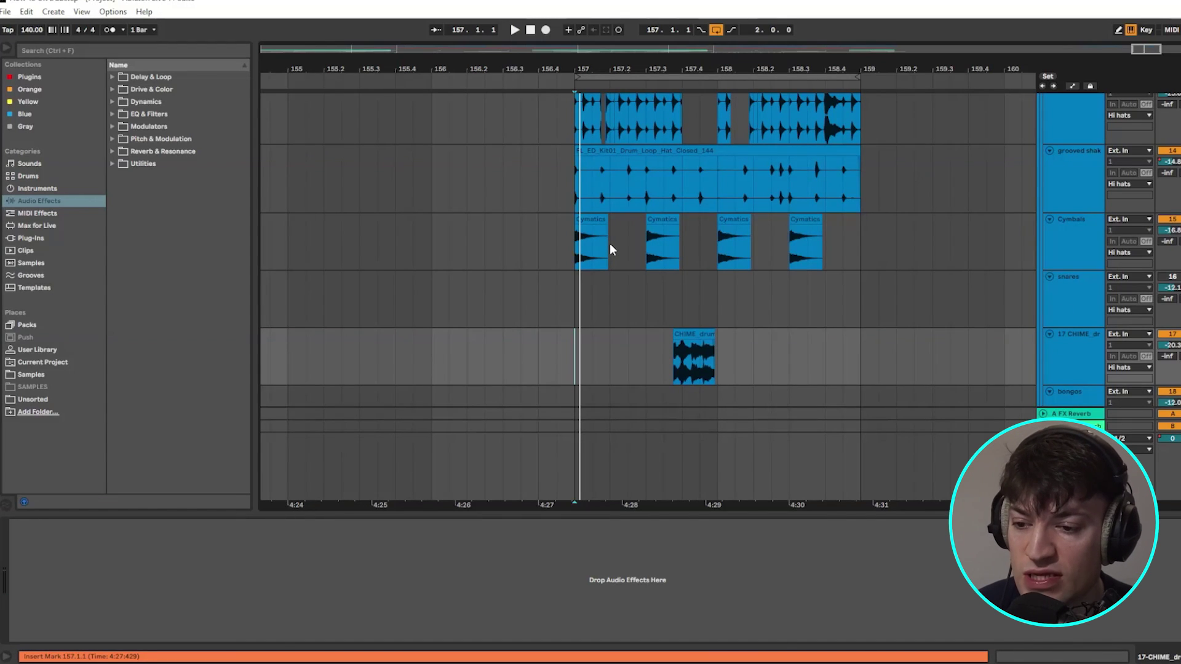
Examine the hihat, hat 2, two-step, swing hihat, grooved shaker and Cymbals layers of the loop.
scroll(592, 235, up, 2)
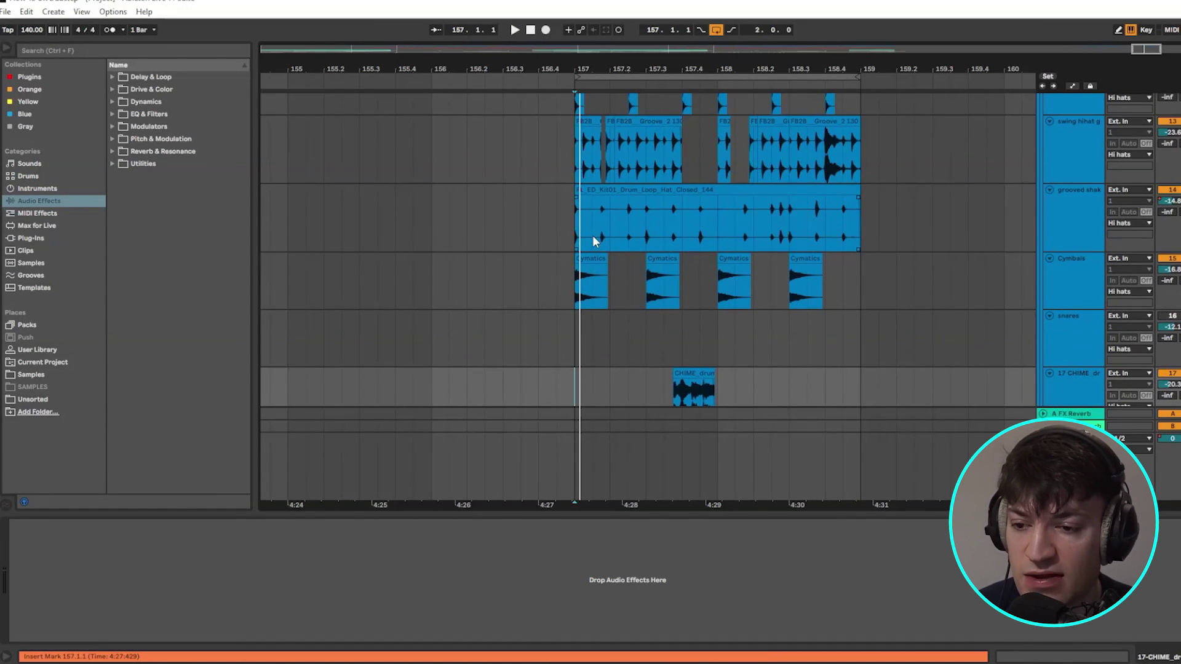
scroll(654, 251, up, 2)
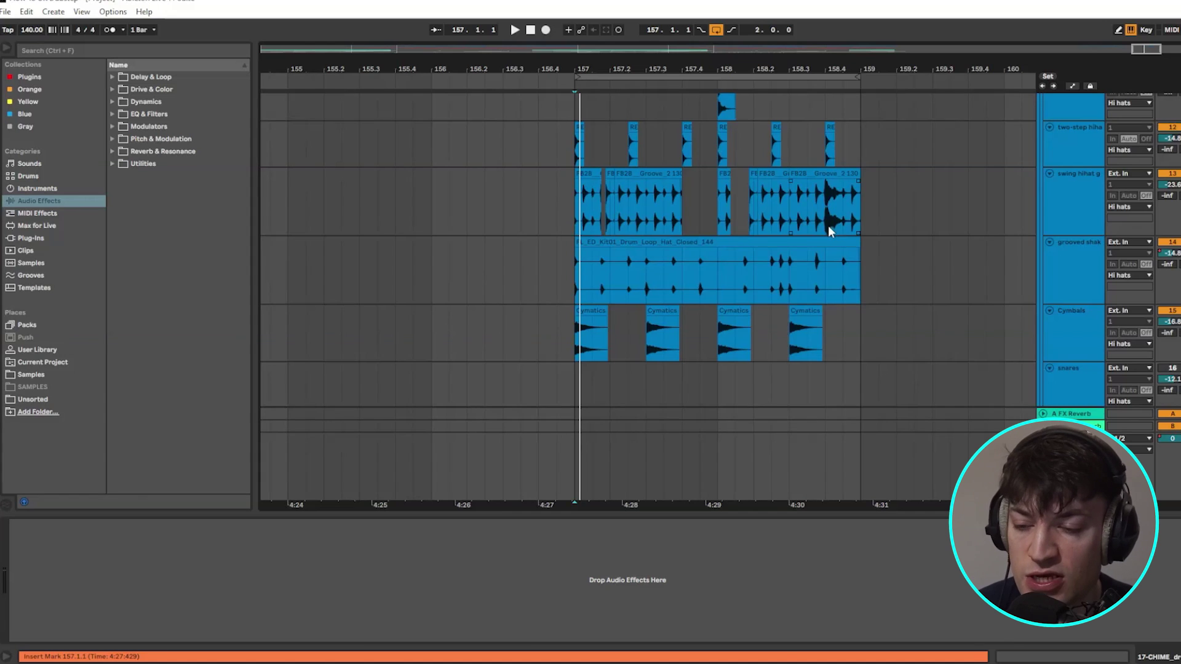
scroll(829, 225, up, 2)
scroll(768, 227, up, 3)
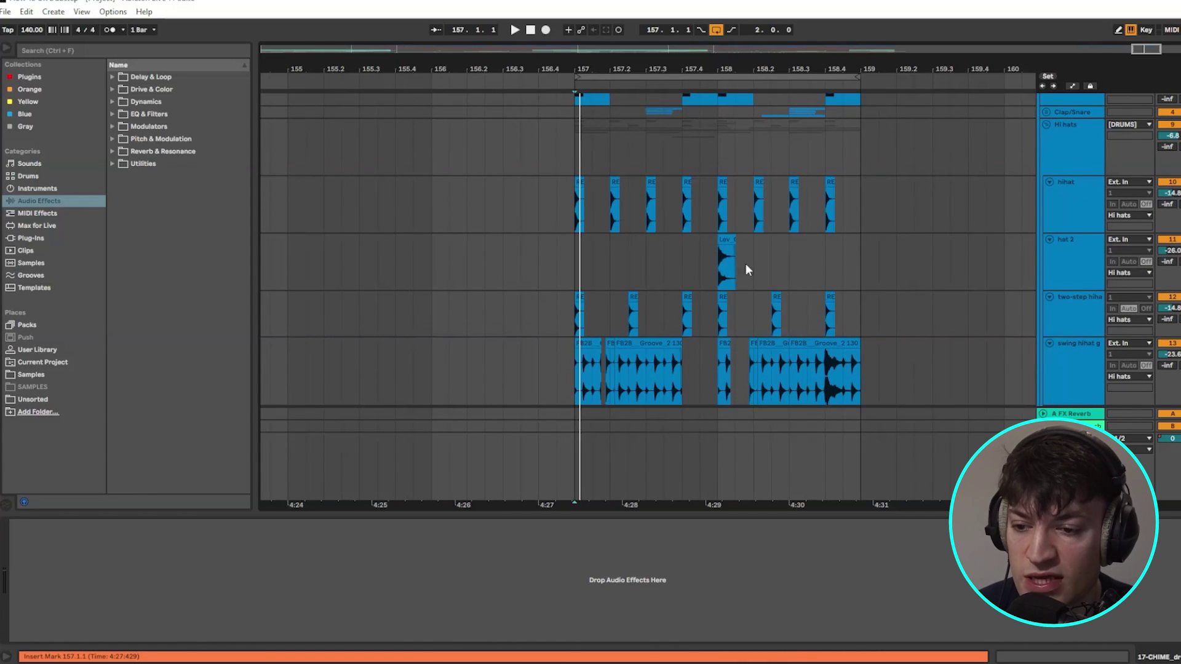
scroll(496, 315, down, 2)
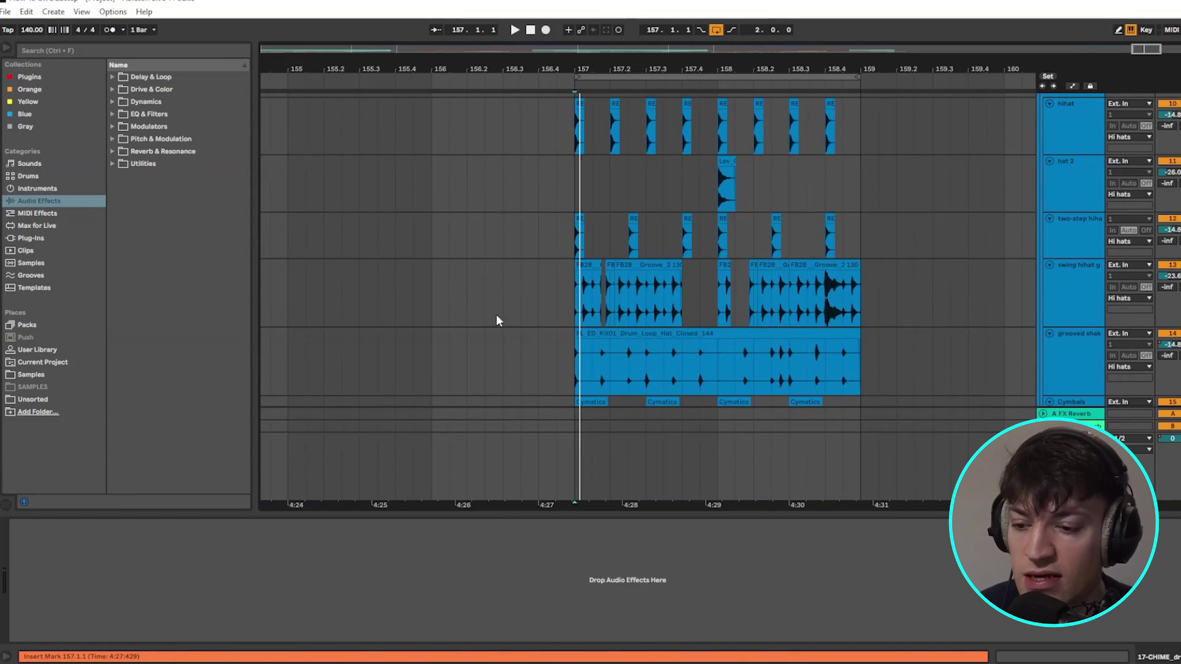
scroll(788, 310, down, 2)
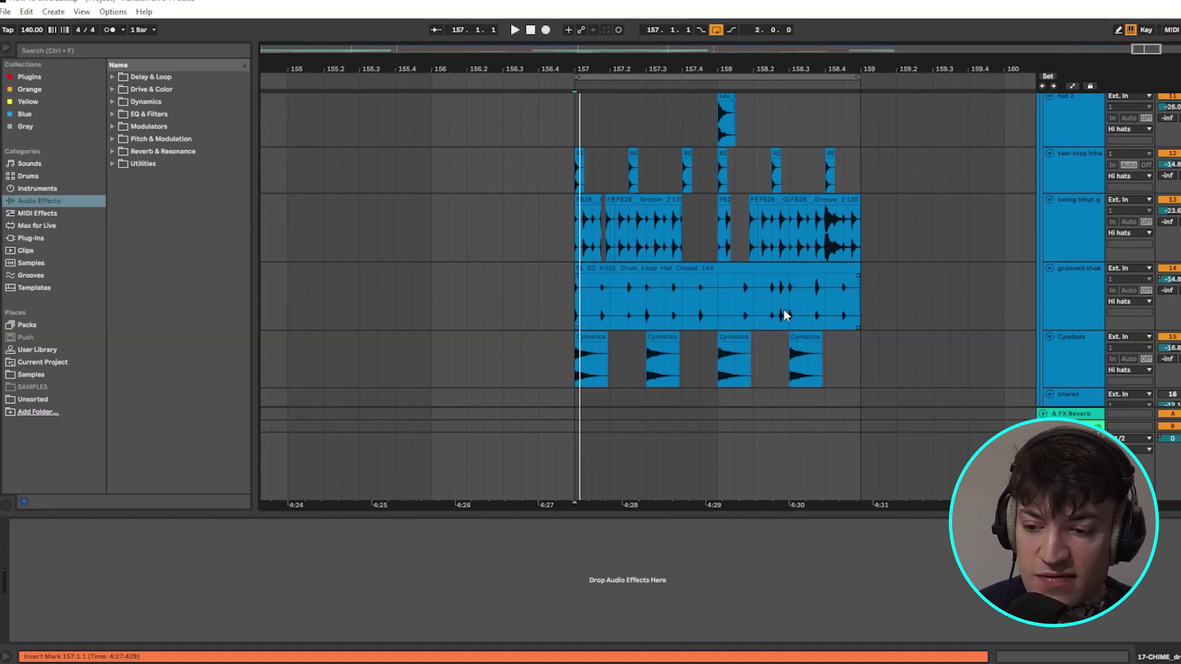
scroll(783, 309, down, 2)
scroll(847, 346, up, 8)
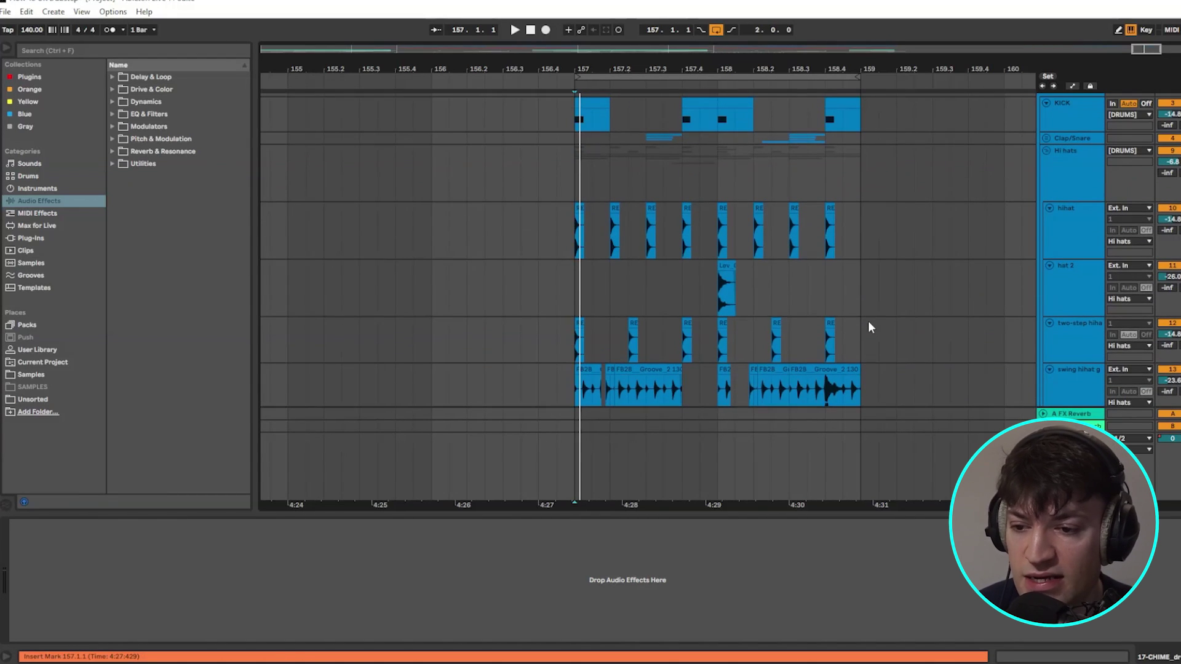
Review the hat and percussion layers across bars 157 to 159, and place the insert marker at 158.2.3 on the CHIME drum track.
drag(595, 244, 846, 318)
click(857, 236)
shift+click(756, 319)
scroll(791, 308, down, 6)
click(860, 234)
shift+click(616, 327)
drag(617, 327, 579, 263)
scroll(866, 286, down, 4)
click(760, 289)
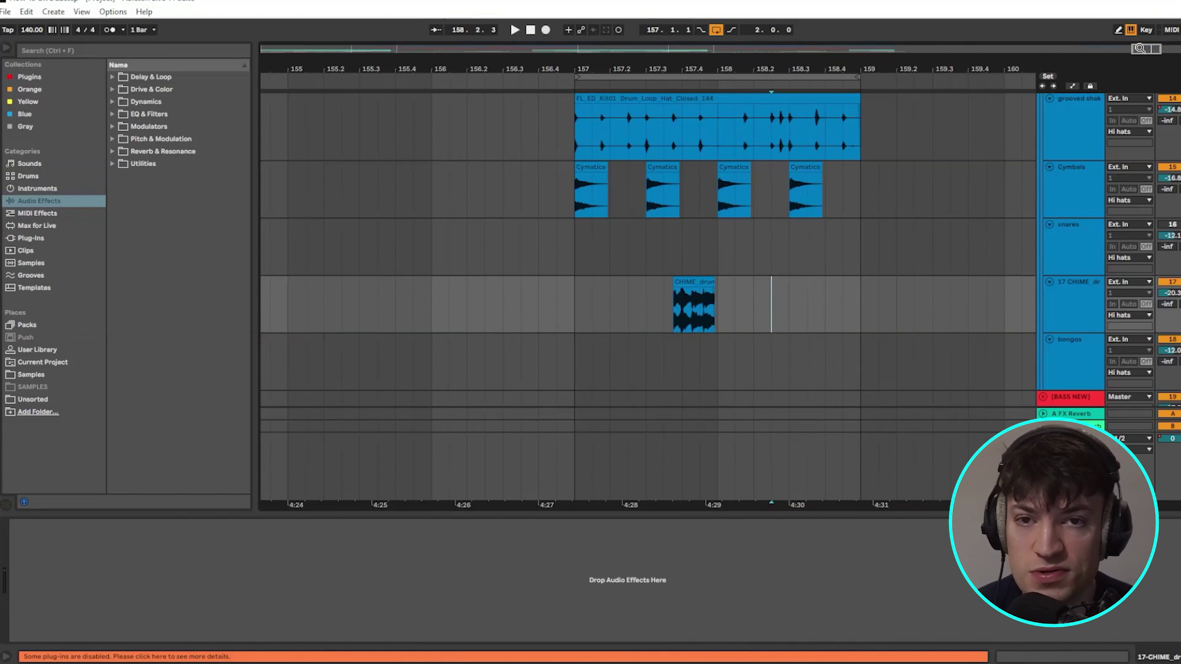
Audition the bongos clips from 160.3.1, and select bars 164 to 165 on the bongos track.
key(minus)
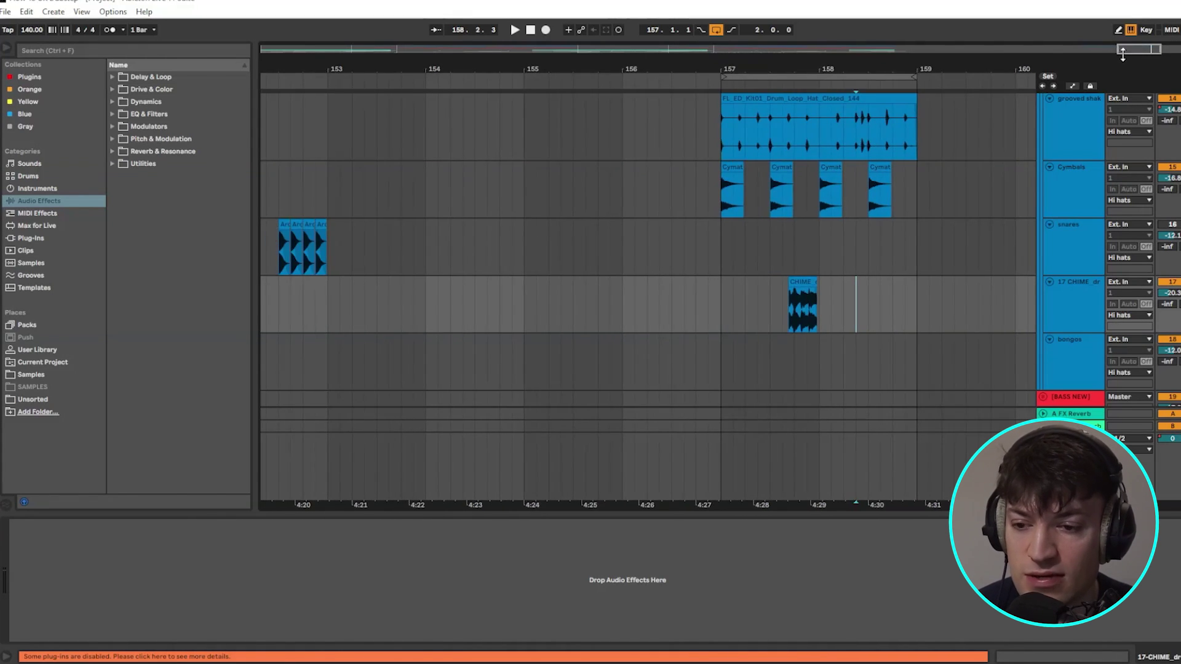
key(plus)
scroll(932, 315, up, 2)
key(plus)
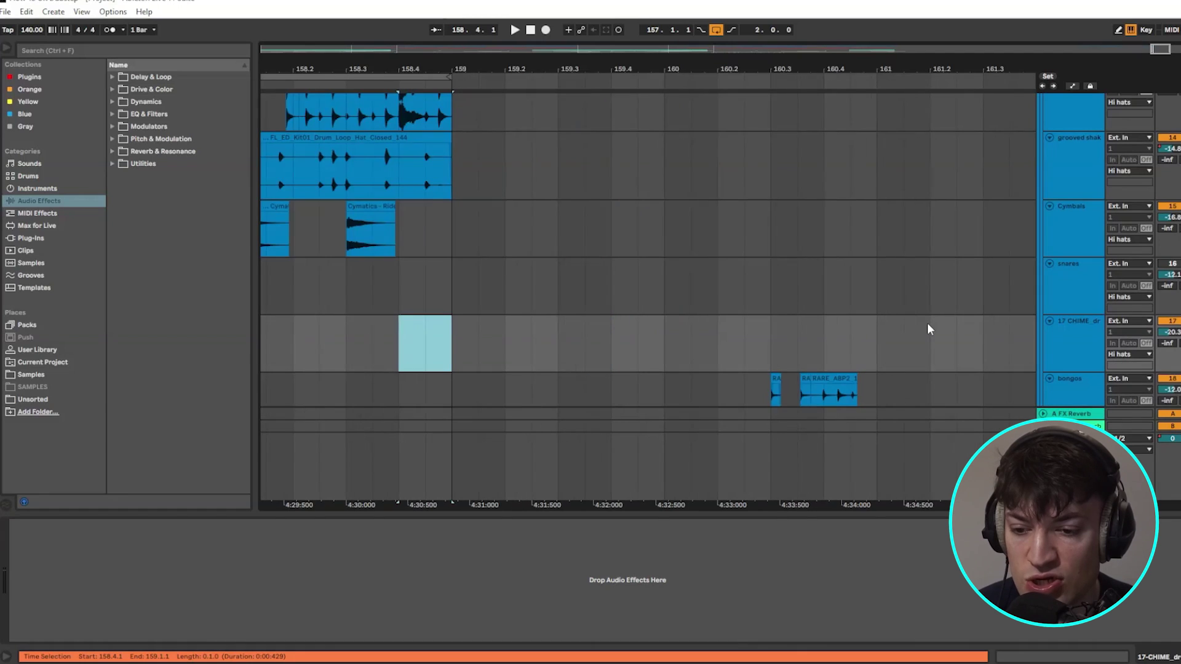
scroll(877, 315, down, 4)
click(769, 334)
key(space)
key(space)
key(minus)
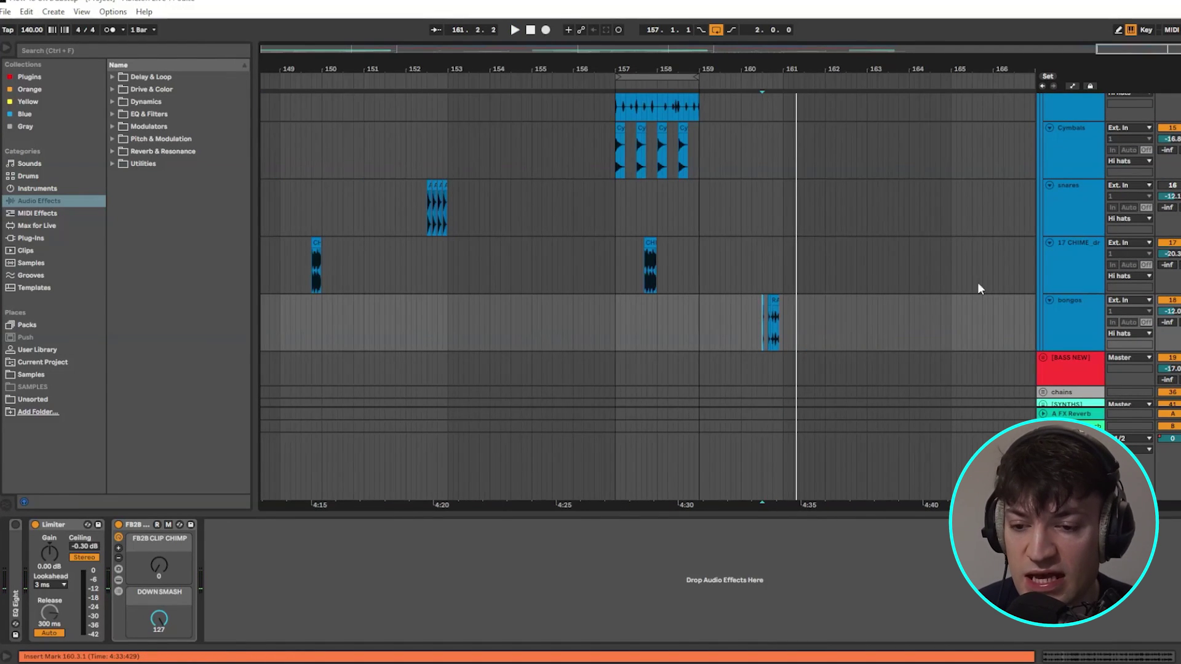
drag(913, 329, 934, 327)
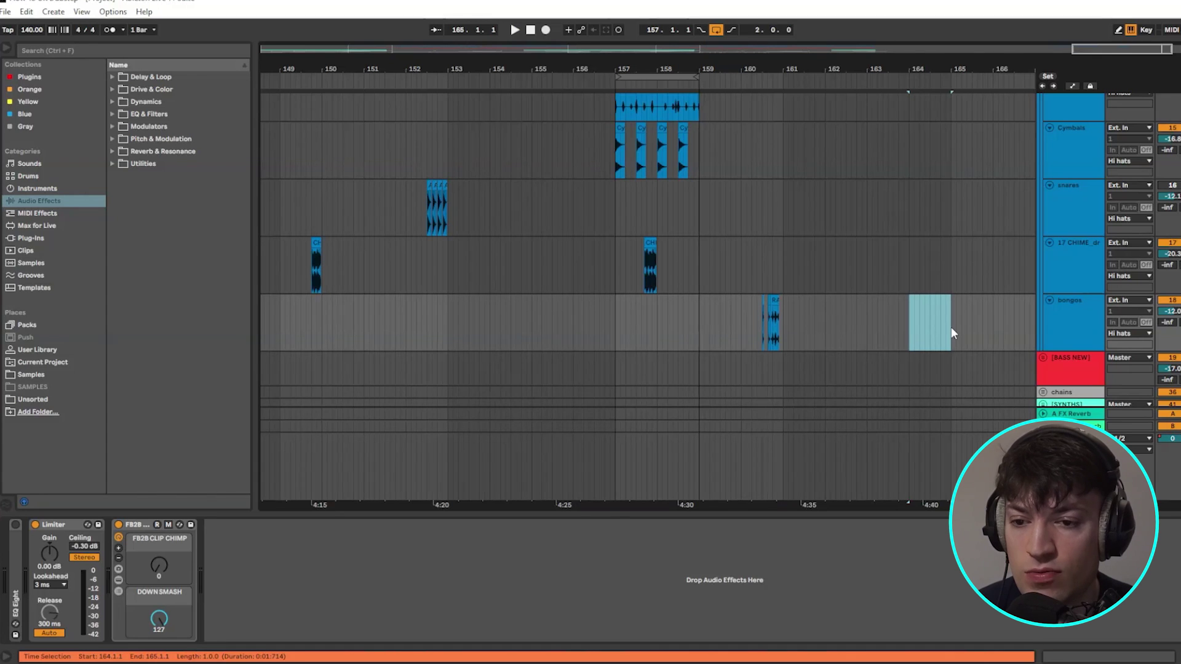
right_click(825, 249)
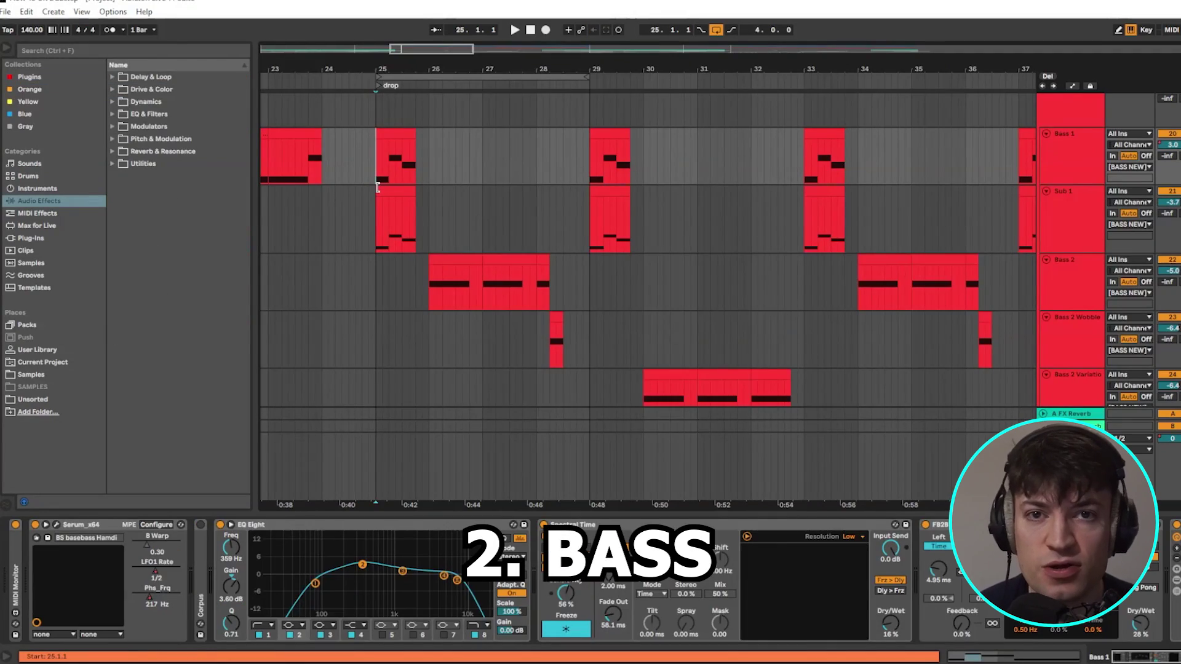
Loop bars 25 to 29 from a selection on the Bass 1 track, and return the insert marker to bar 25.
key(space)
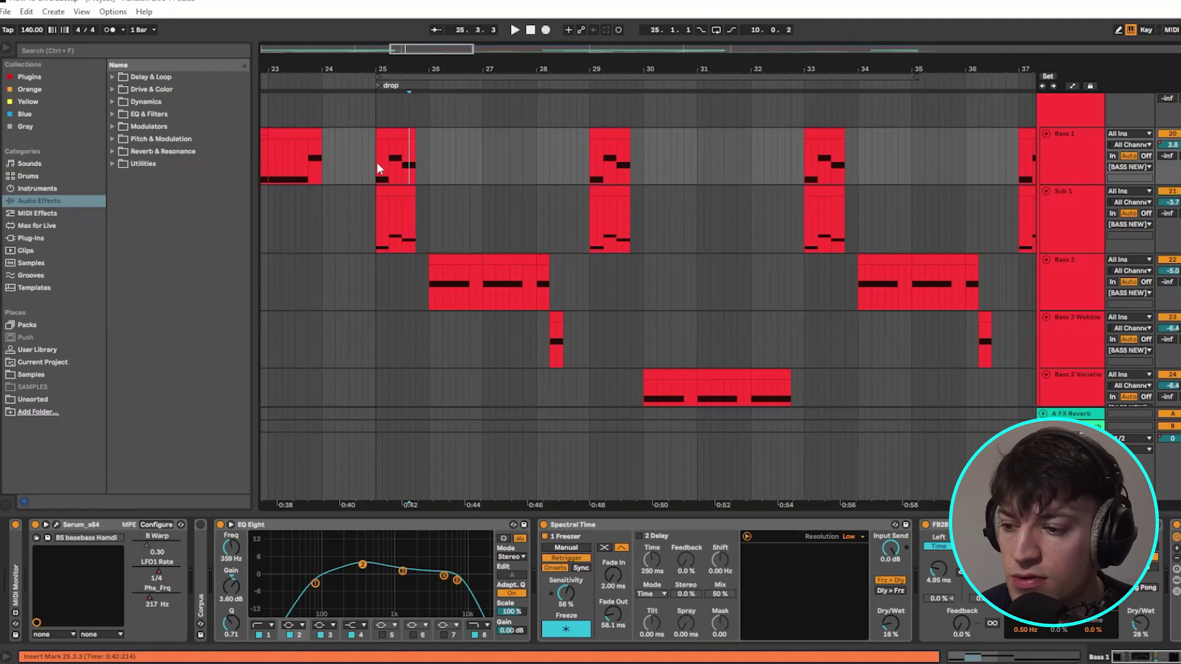
drag(377, 163, 570, 176)
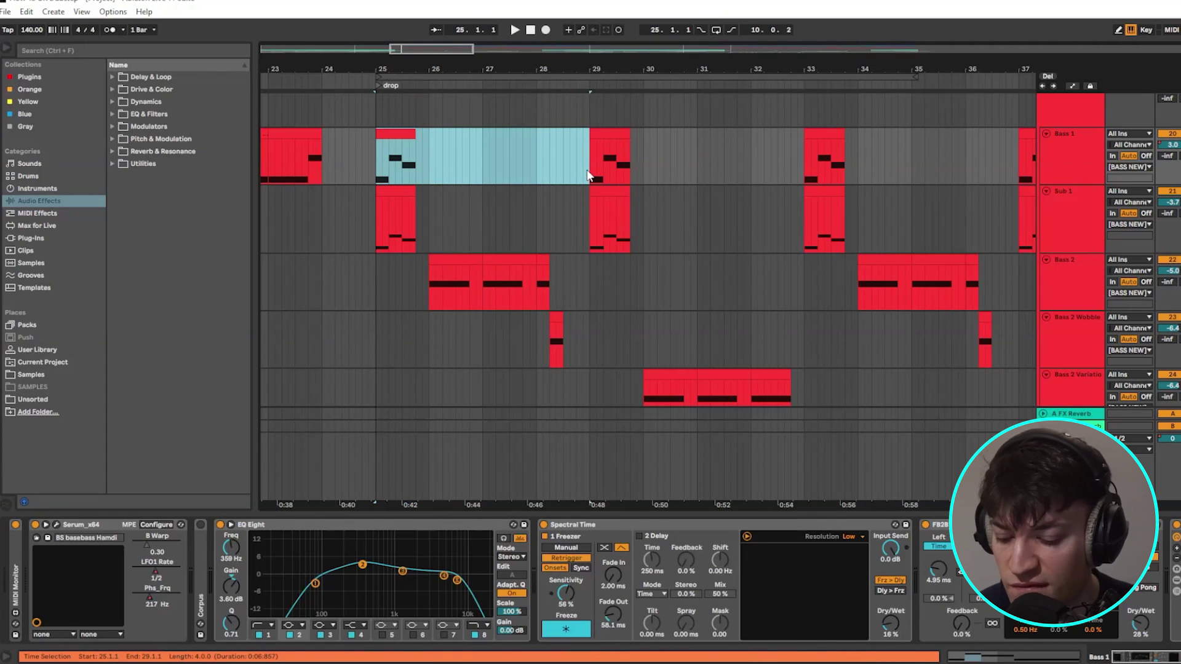
key(ctrl+l)
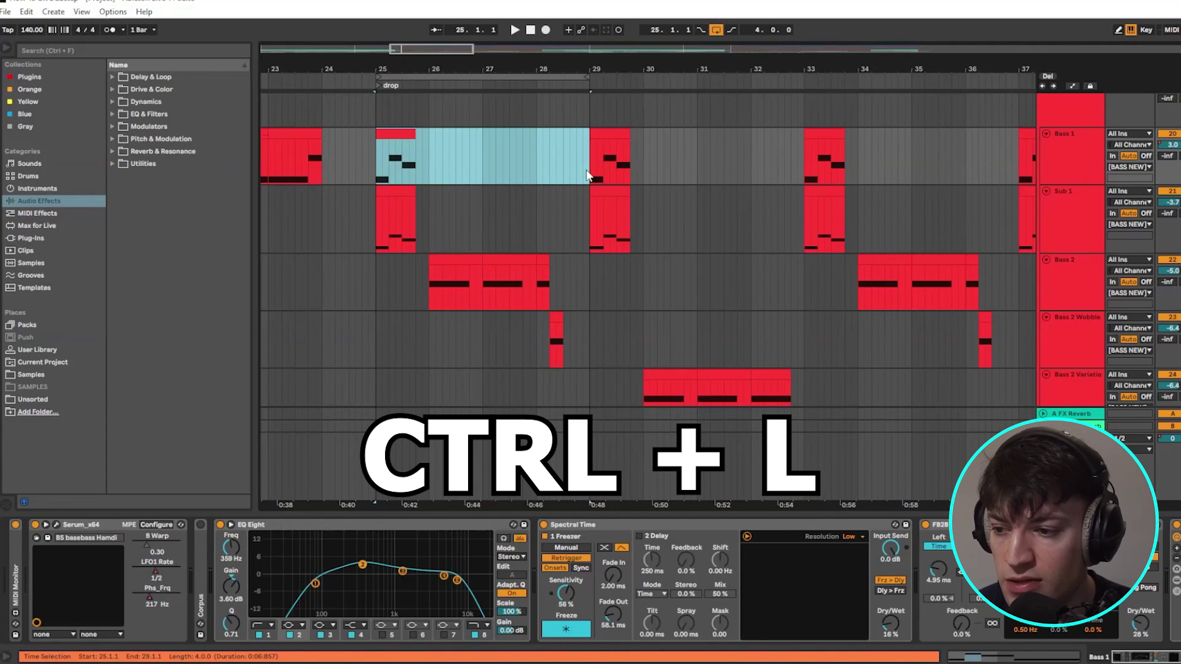
key(Left)
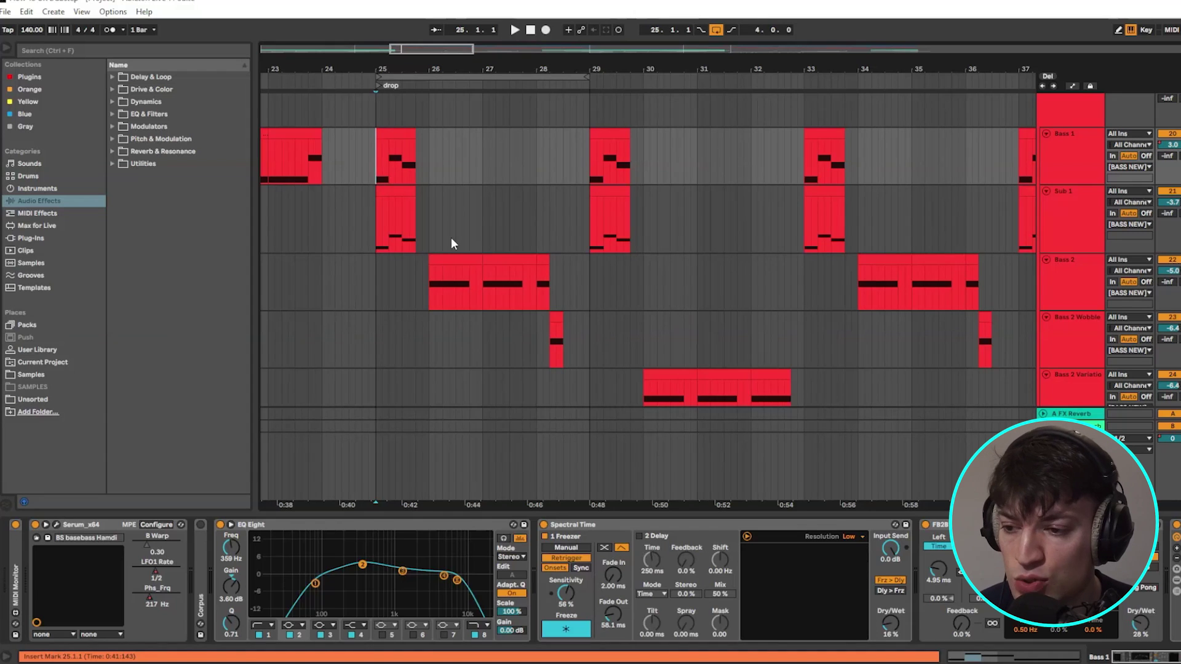
Highlight the four-bar phrase between bars 25 and 29 on the Bass 1 track.
key(plus)
key(plus)
click(320, 187)
drag(286, 164, 766, 173)
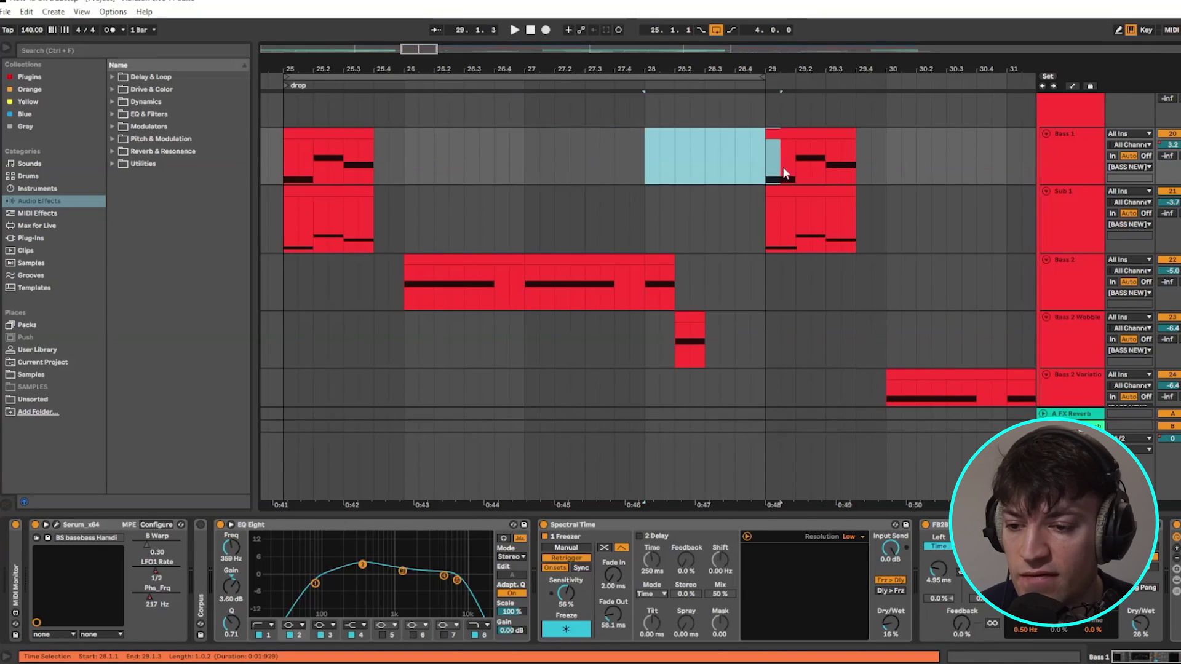
click(760, 178)
drag(288, 171, 772, 166)
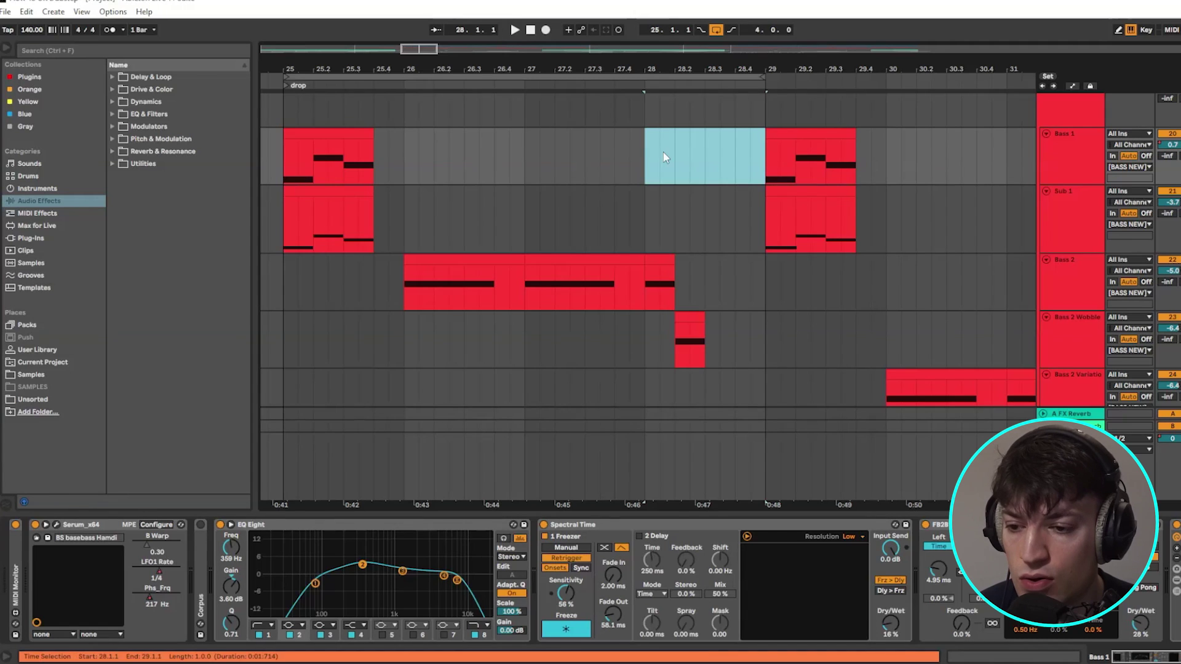
Highlight bar 25 on Bass 1 and Sub 1, and the answering clips up to bar 29 on Bass 2 and Bass 2 Wobble.
drag(288, 168, 404, 219)
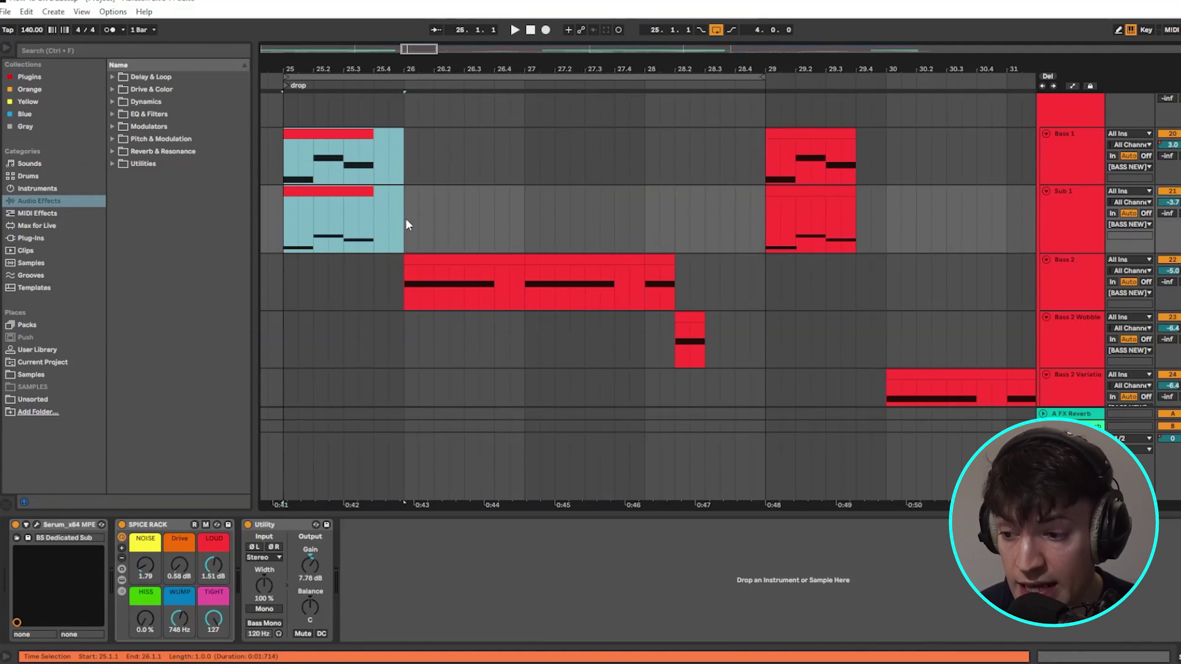
drag(415, 275, 758, 359)
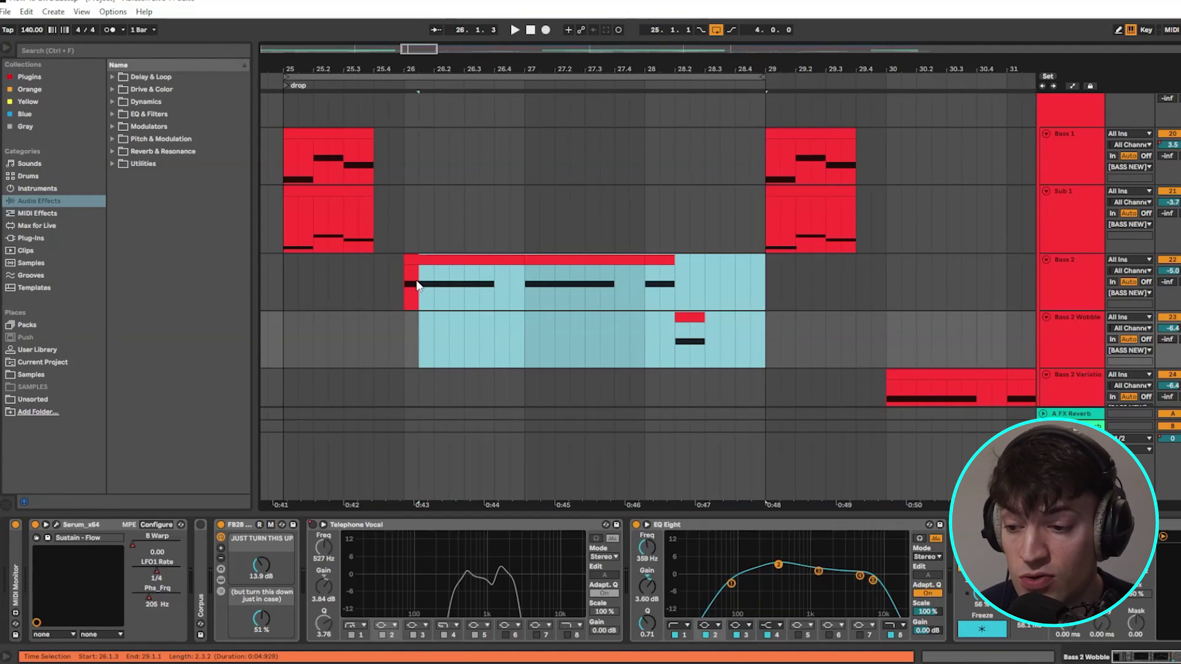
click(410, 282)
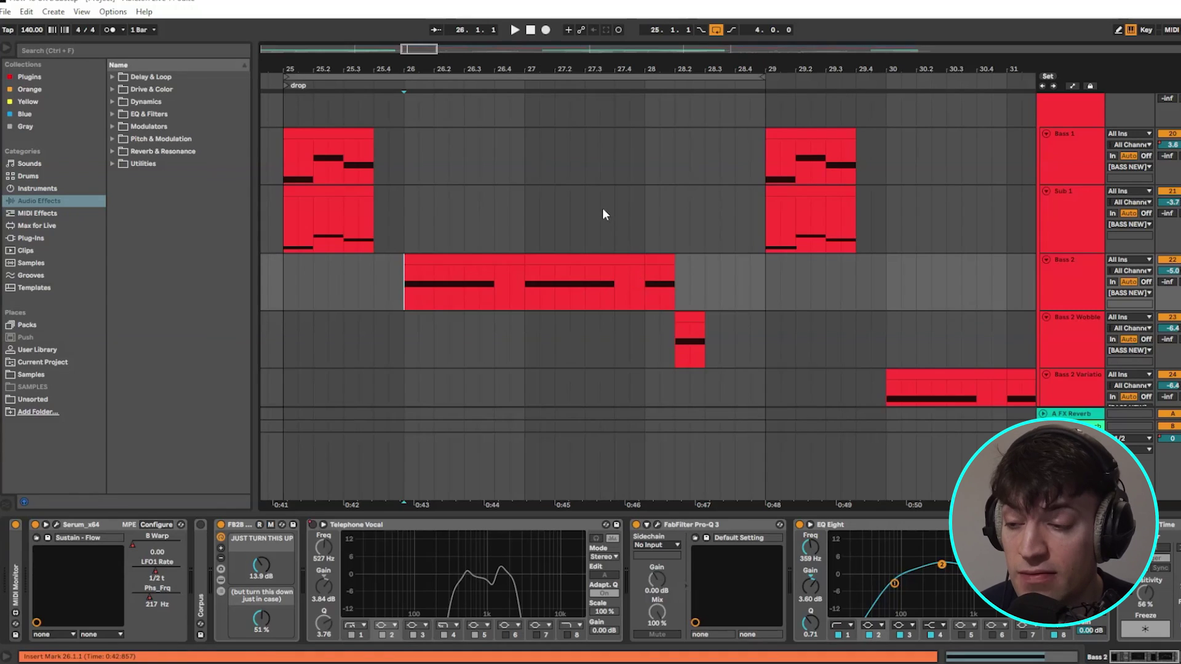
Extend the arrangement loop so it runs eight bars, from bar 25 to bar 33.
scroll(633, 178, down, 3)
scroll(657, 83, down, 1)
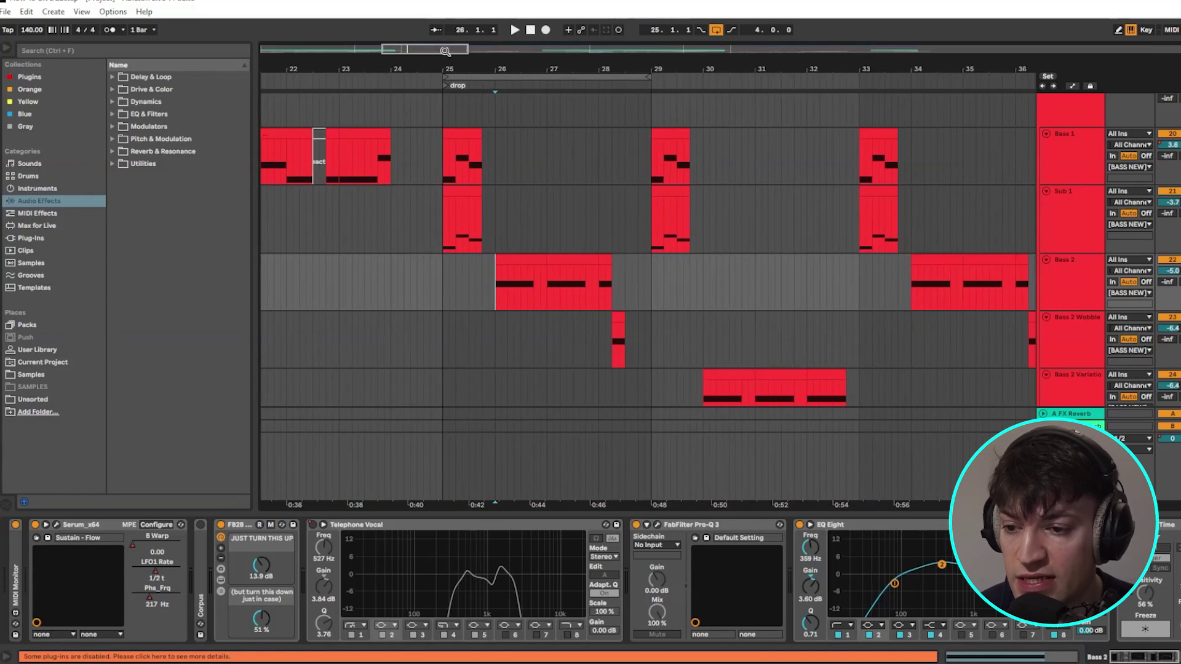
drag(650, 75, 860, 75)
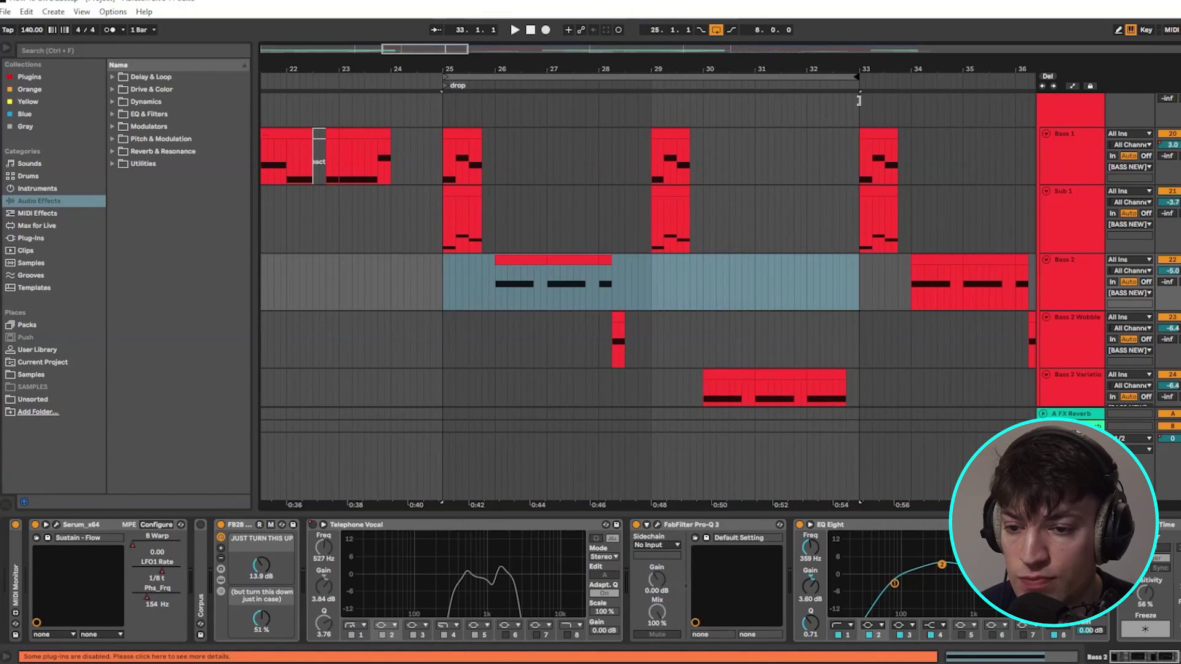
Highlight the bass clips of bars 29 to 33, comparing the Bass 2 Variation clip with the earlier Bass 2 clip.
click(723, 157)
drag(670, 157, 858, 393)
drag(710, 371, 848, 388)
drag(490, 258, 656, 264)
click(700, 378)
scroll(640, 277, up, 2)
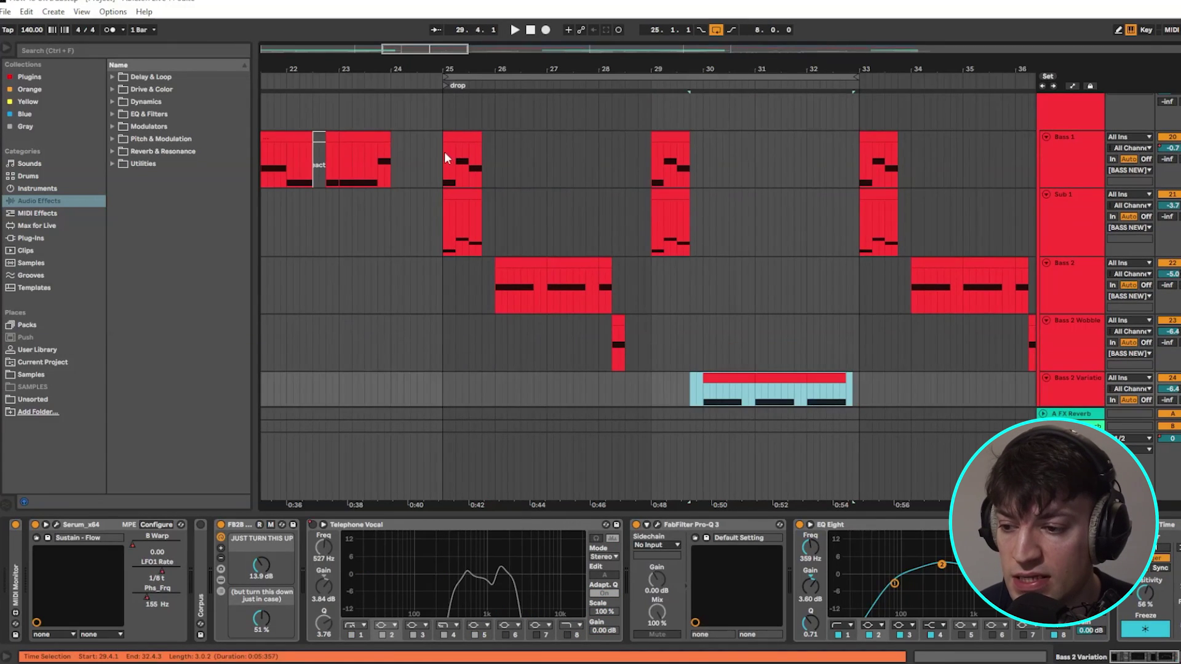
Inspect the oscillator and FX settings of the Bass 1 track's Serum patch, and close the plug-in window.
click(577, 186)
scroll(577, 186, up, 1)
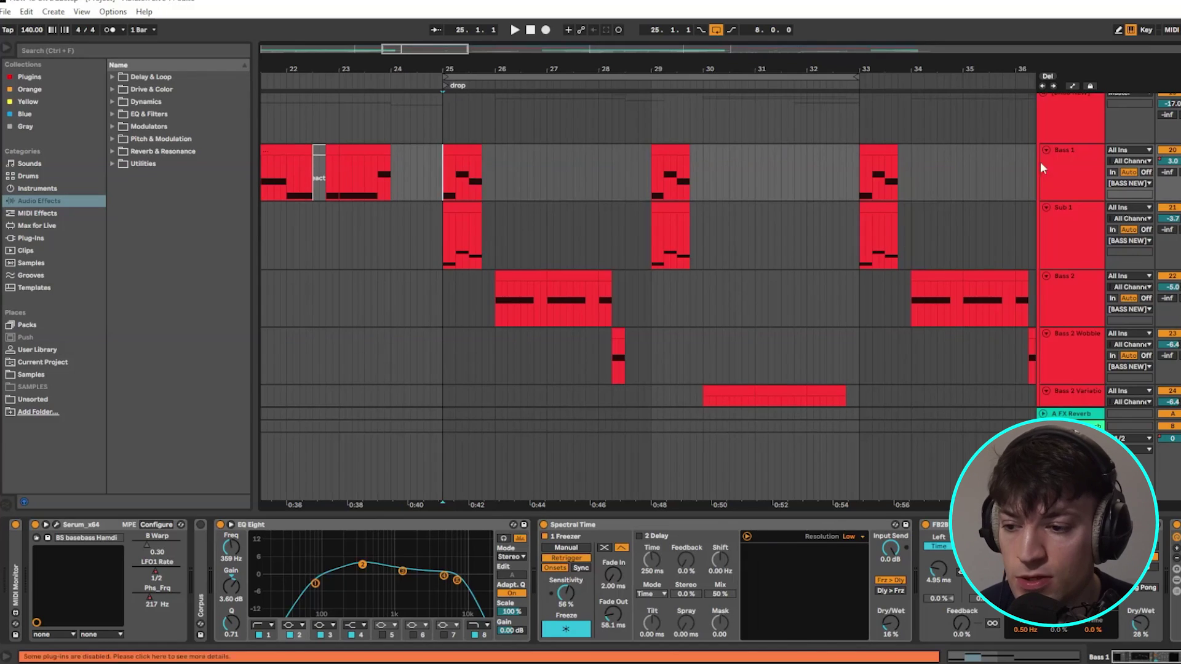
click(1074, 176)
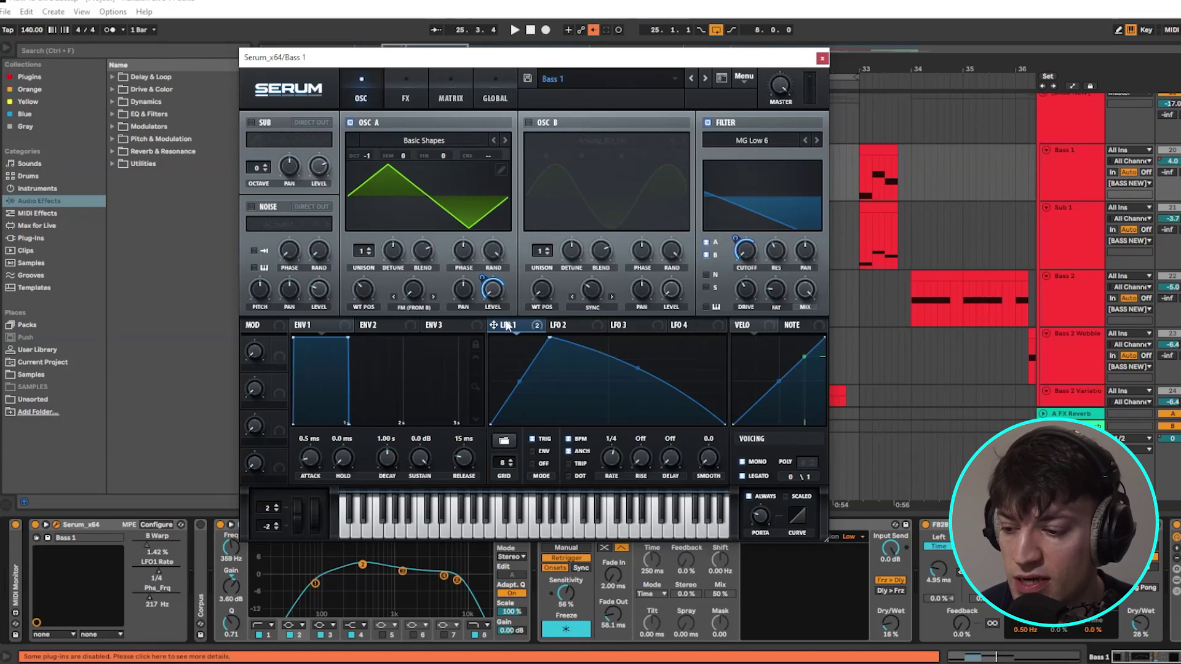
click(406, 94)
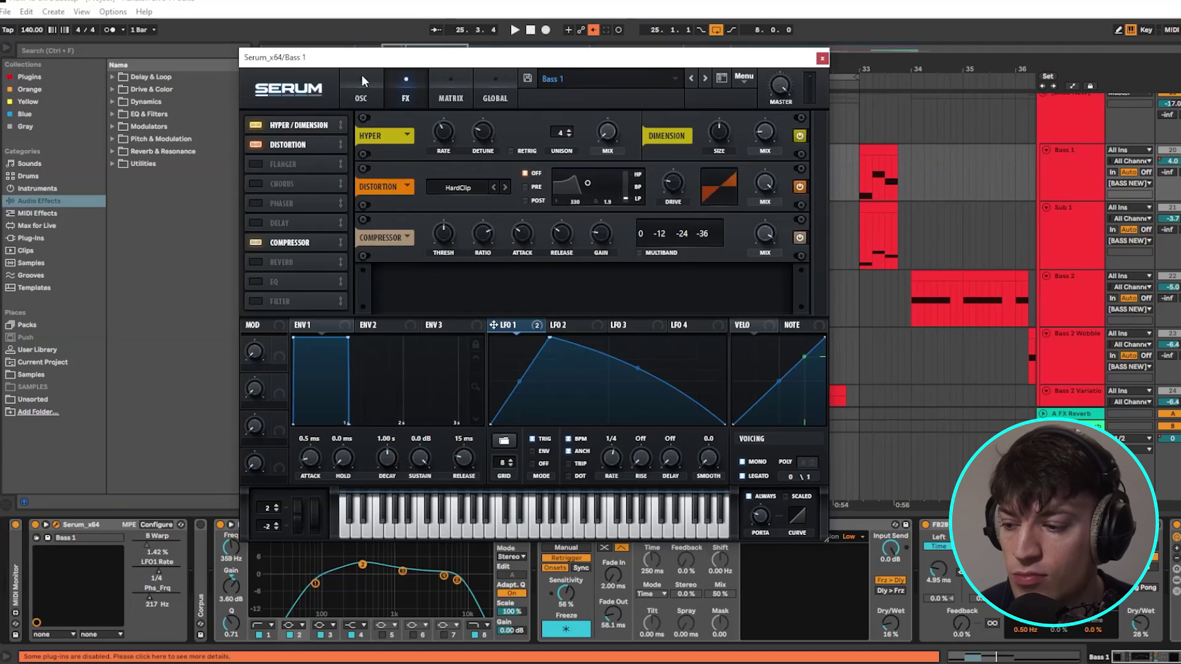
key(space)
click(822, 58)
Examine the Bass 1 effects chain from EQ Eight through to Utility, and play the bass from bar 25.
click(926, 526)
key(space)
scroll(1051, 615, right, 2)
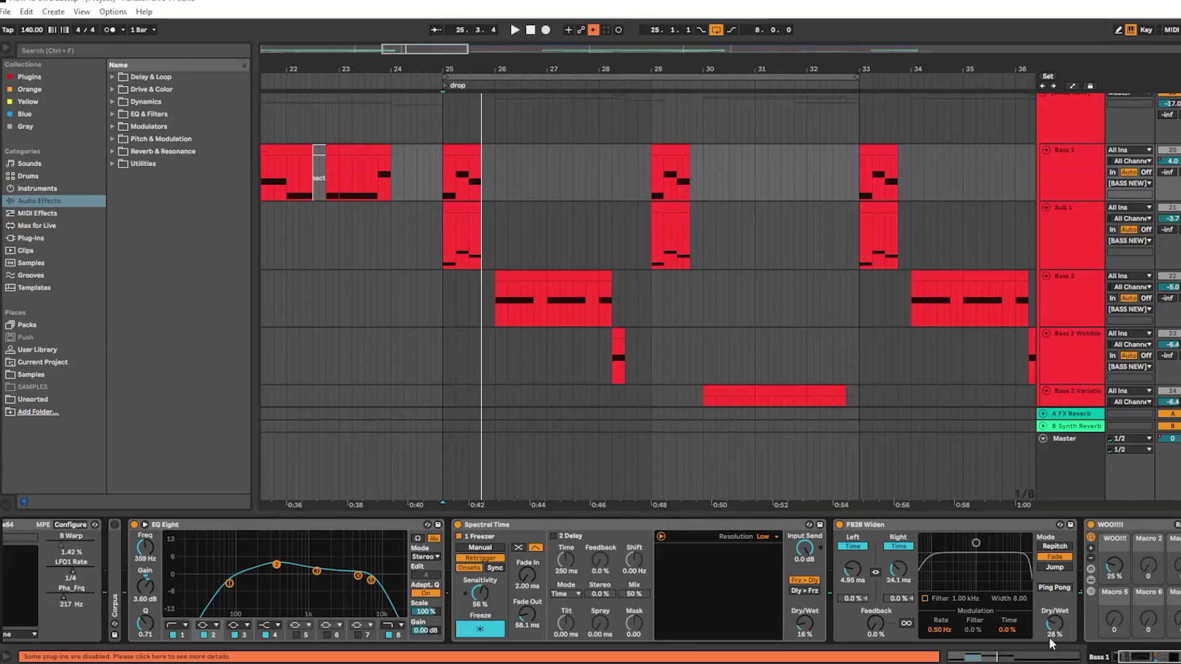
drag(1133, 659, 1157, 660)
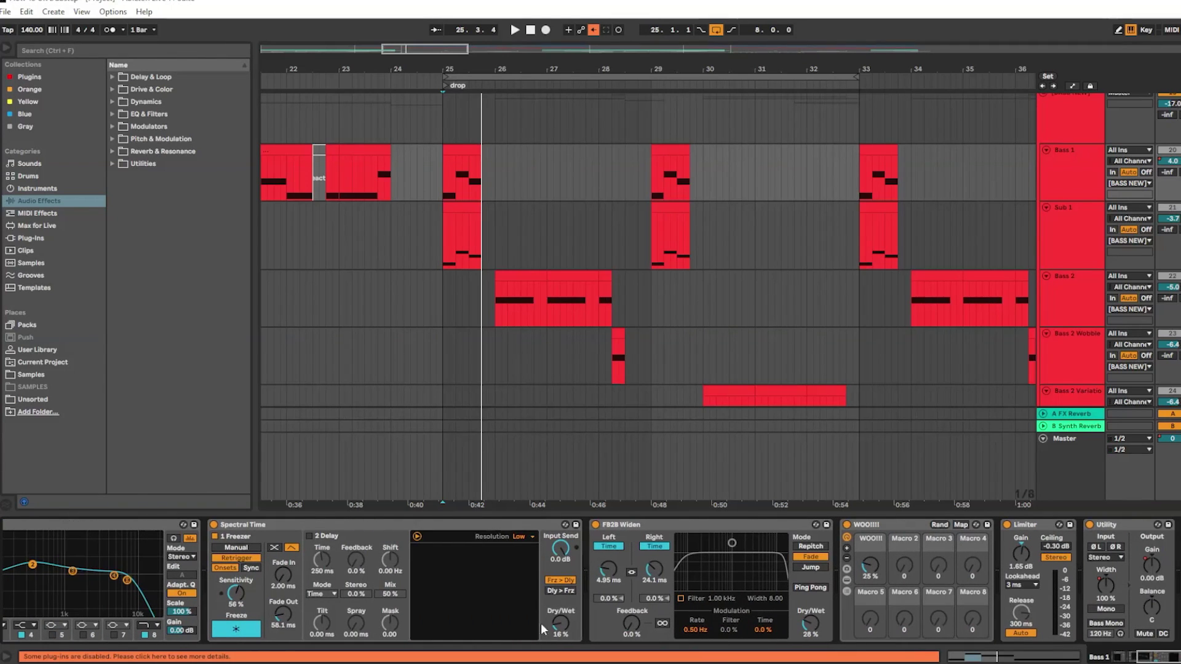
key(space)
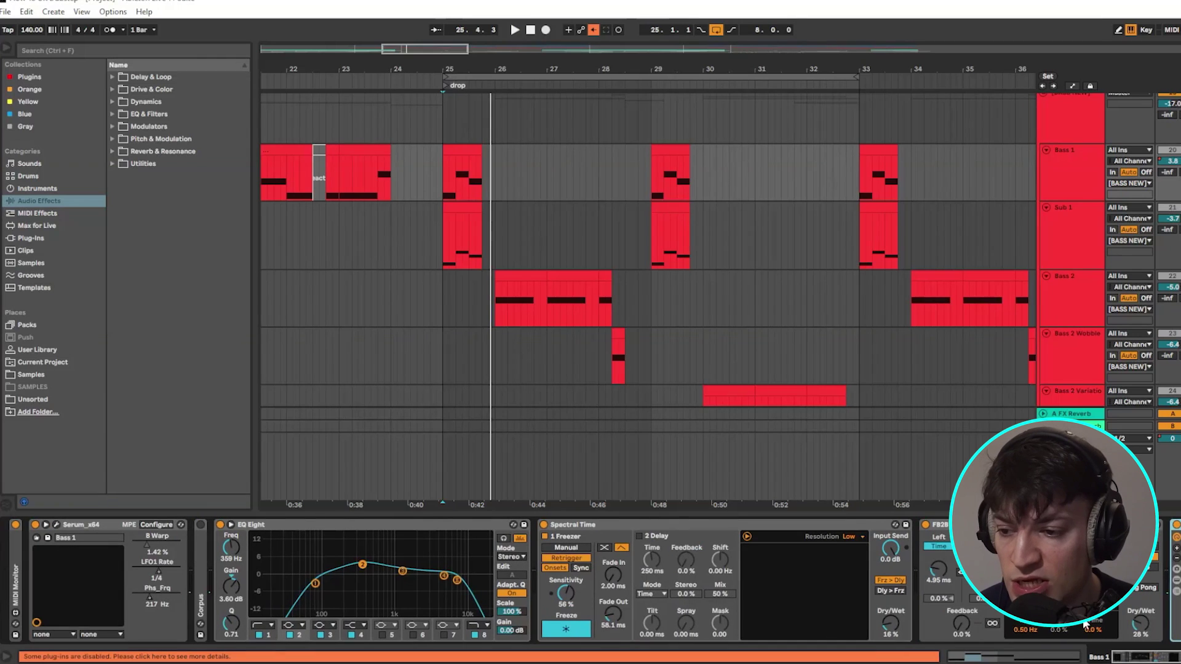
Select bar 25 on Bass 1, and open the Sub 1 track's Serum patch to inspect its oscillators.
mouse_move(438, 187)
mouse_down()
mouse_move(492, 187)
mouse_move(442, 186)
mouse_up()
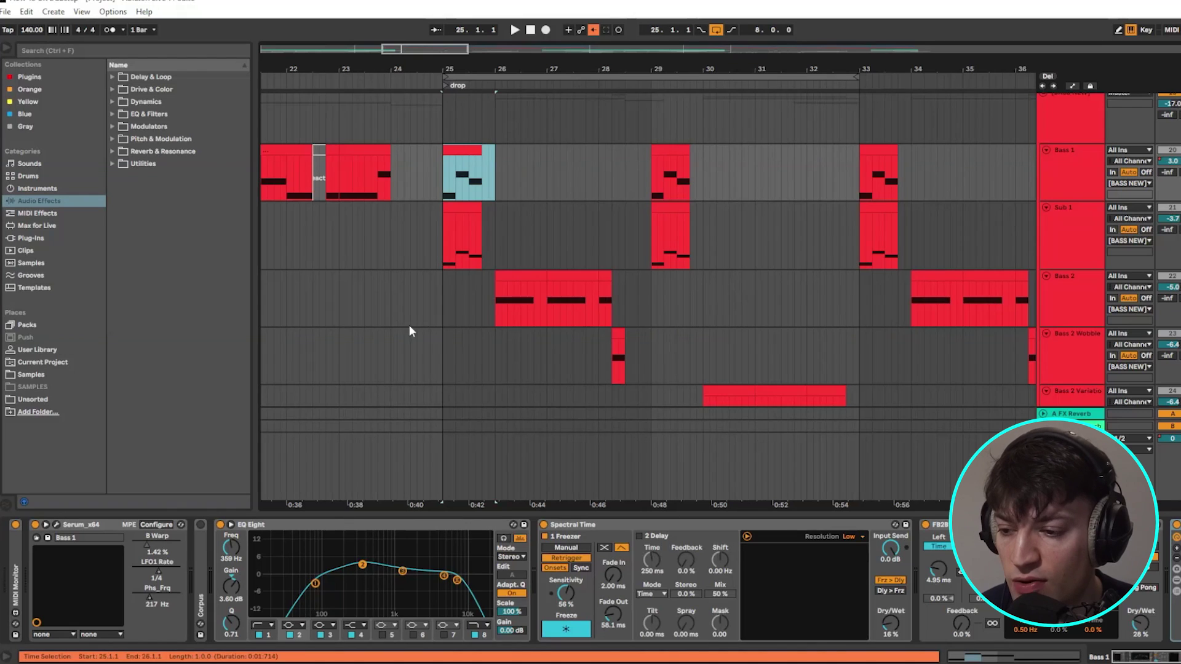
click(490, 228)
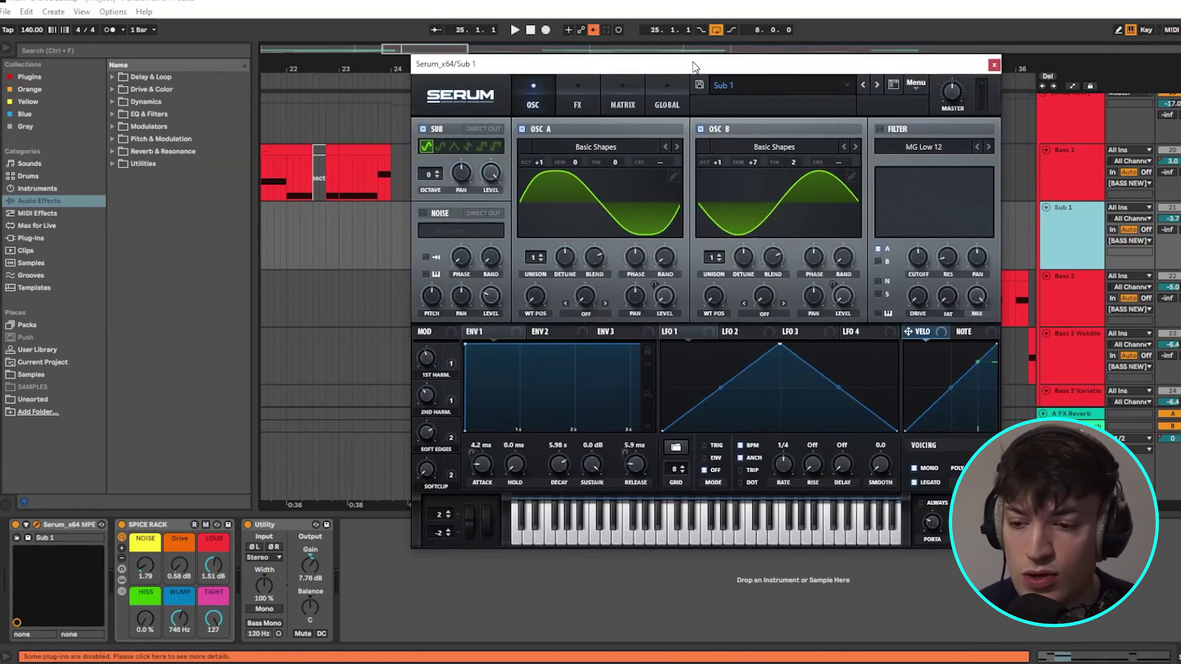
drag(693, 66, 552, 70)
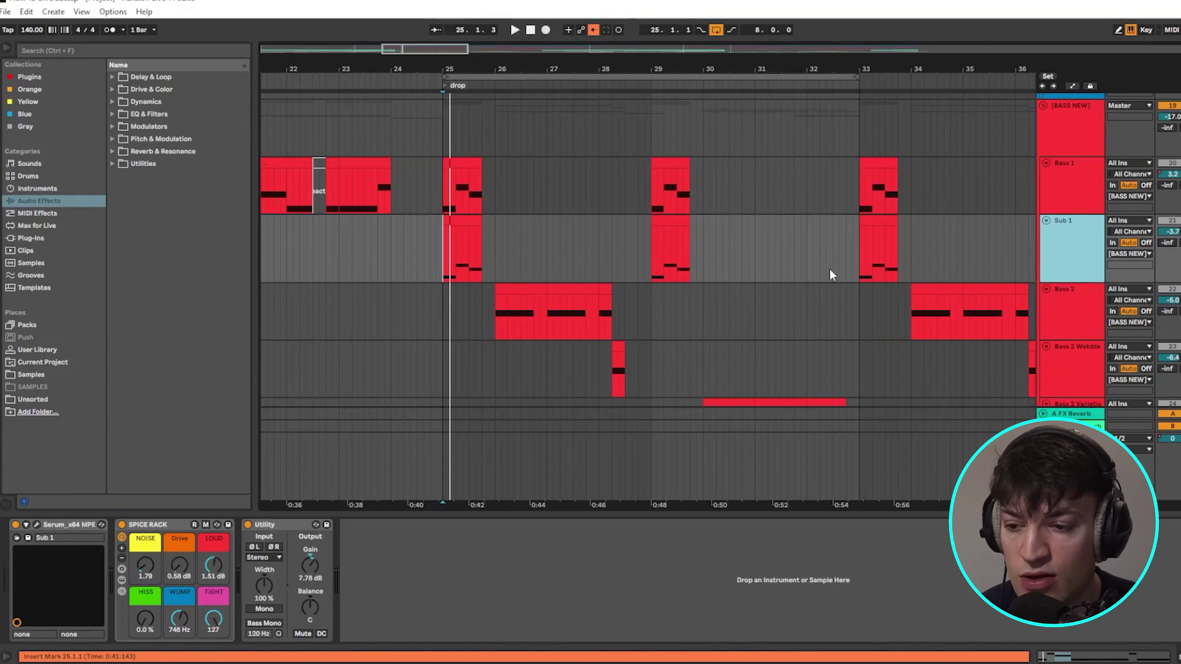
Inspect the Kickstart 2 sidechain settings on the [BASS NEW] group, and select bar 25 on Bass 1.
scroll(833, 271, up, 1)
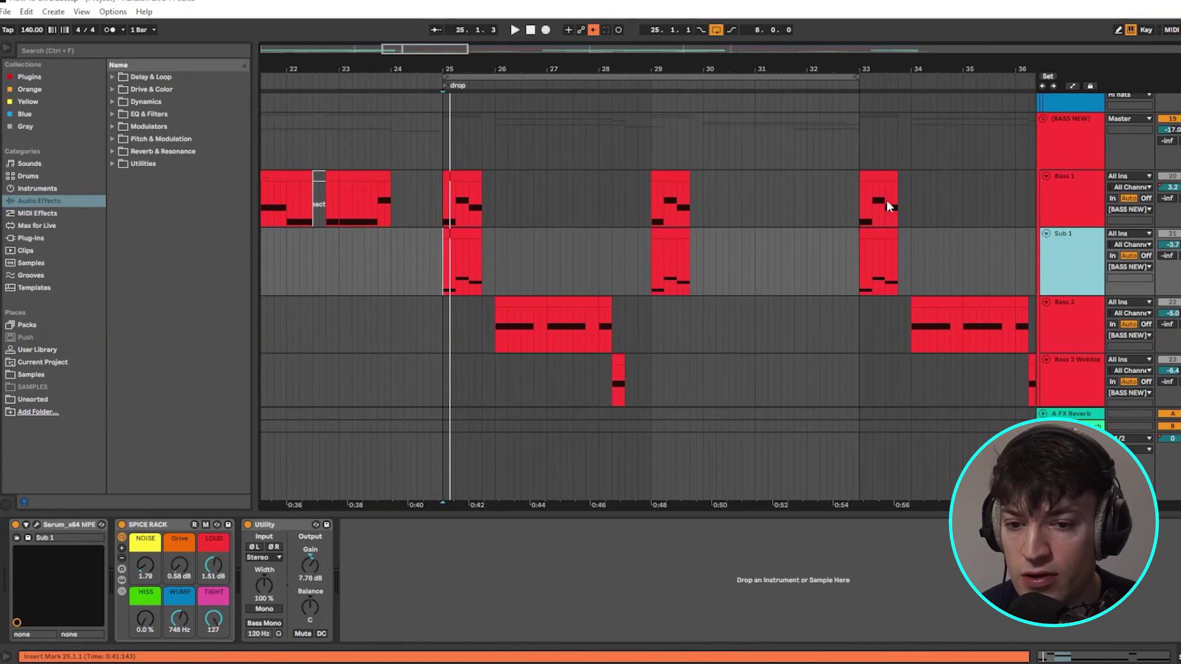
click(1044, 158)
click(130, 524)
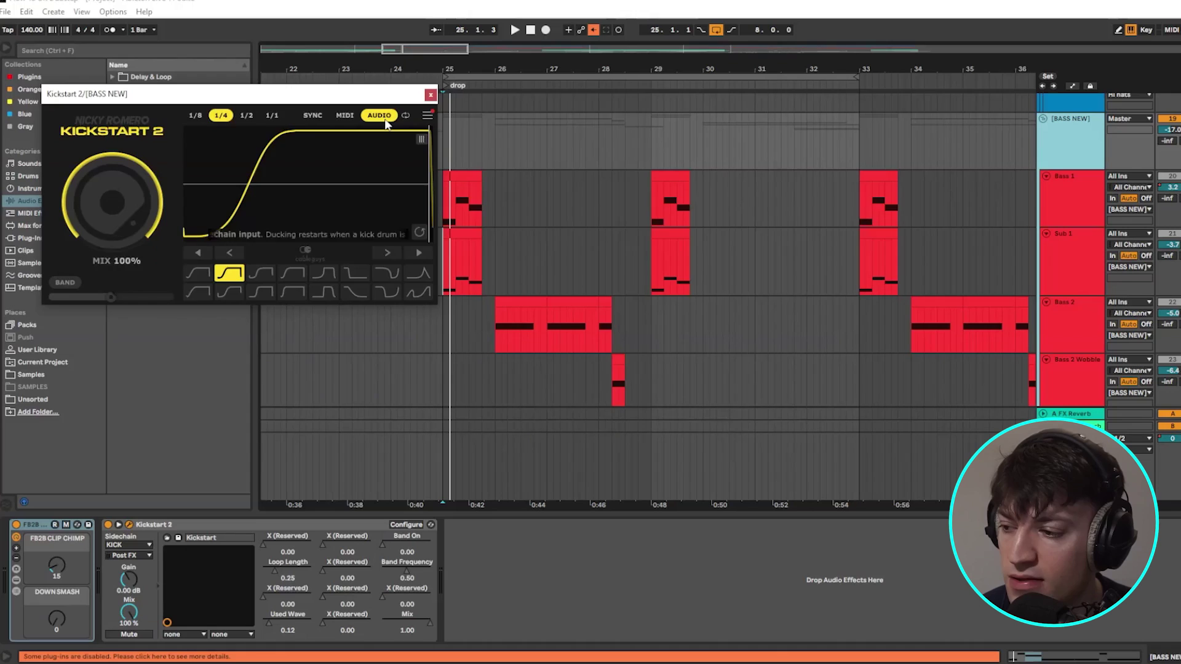
click(478, 62)
click(465, 217)
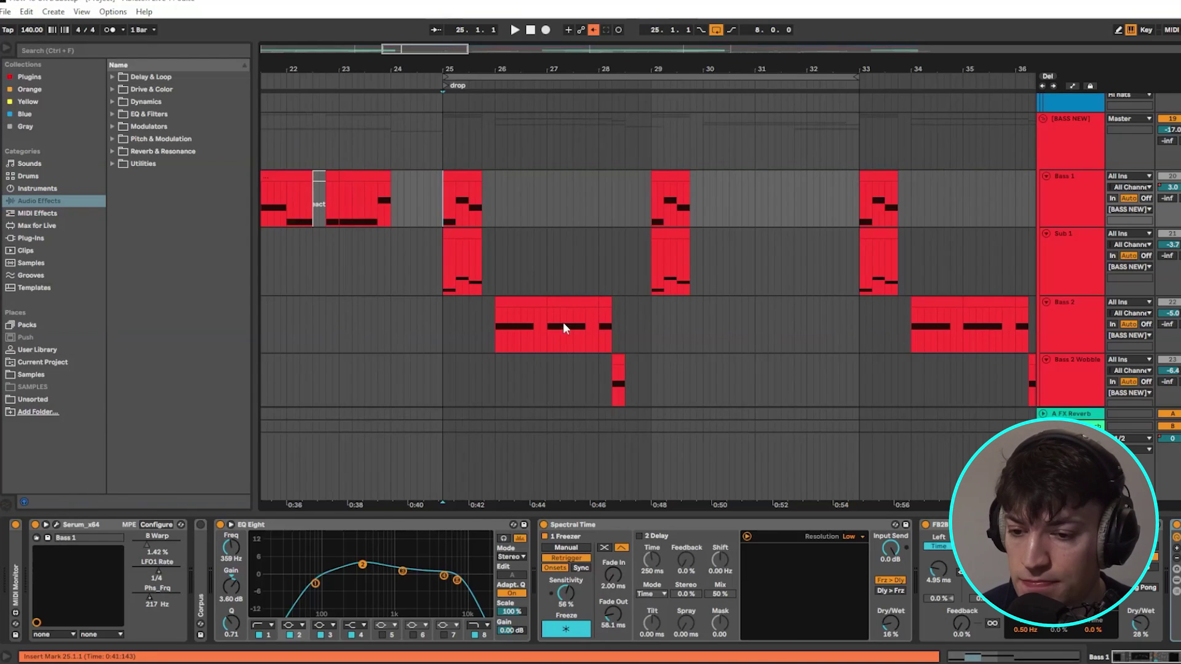
Highlight the bass clips from bar 25 onward, and set the insert marker at bar 26 on Bass 2.
scroll(493, 203, up, 3)
drag(378, 197, 520, 303)
click(496, 320)
scroll(559, 254, down, 3)
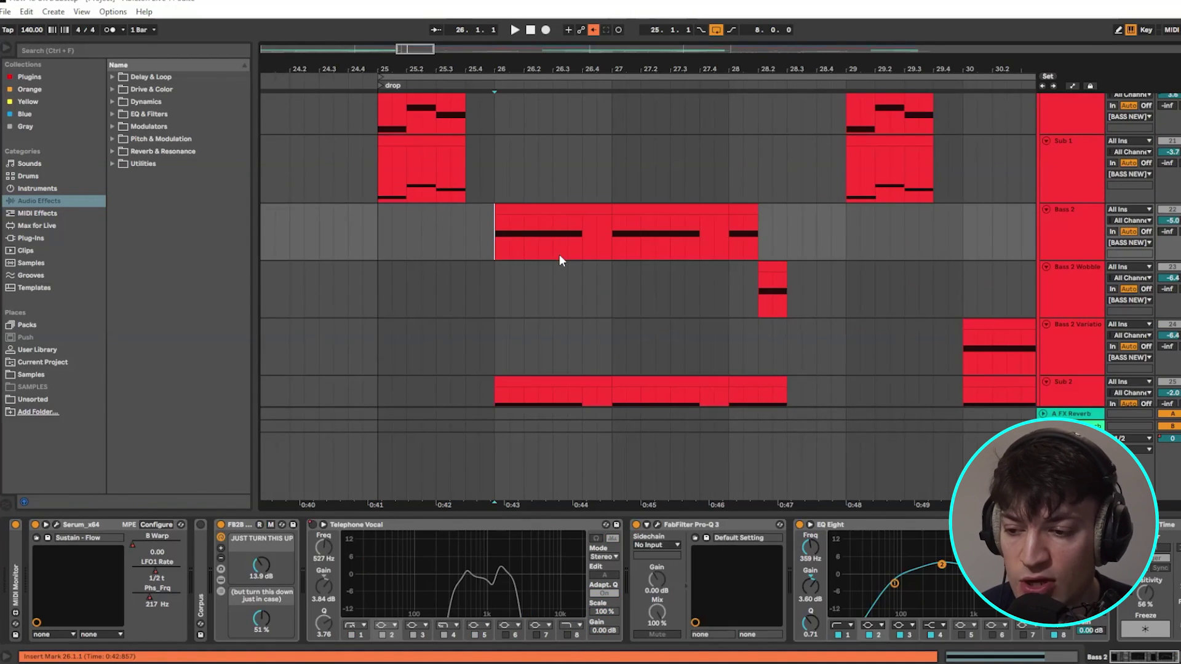
scroll(559, 254, up, 1)
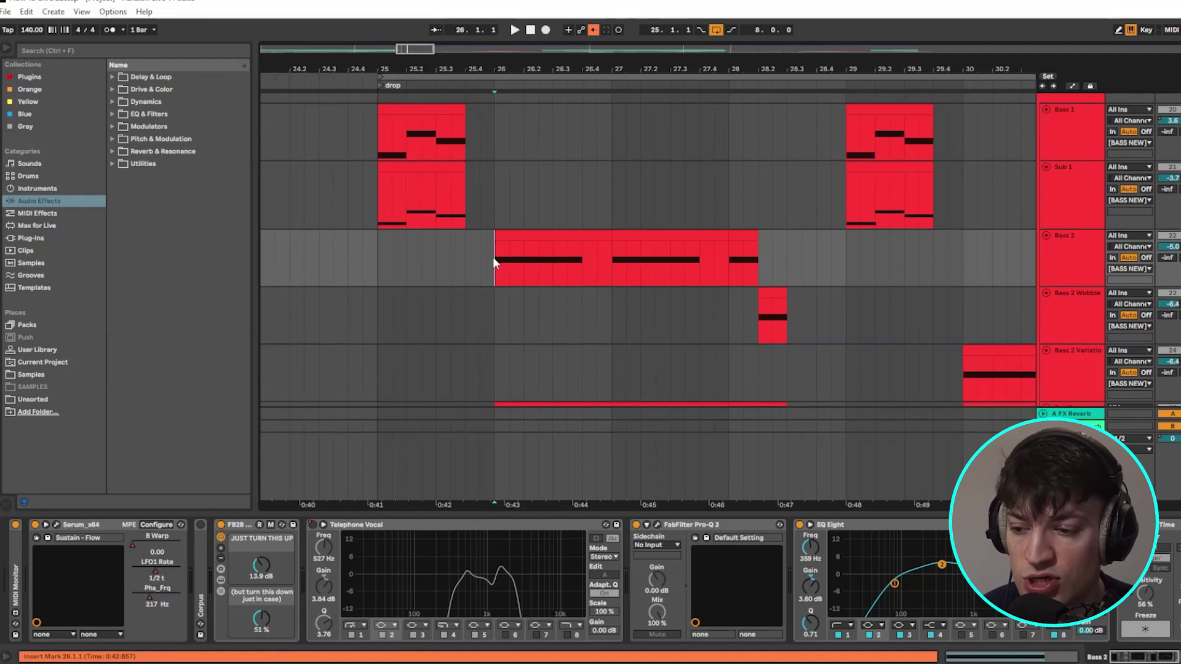
Highlight the Bass 2 and Sub 2 clips from bar 26, and examine the Bass 2 effects chain.
drag(494, 258, 600, 263)
scroll(569, 270, down, 3)
drag(595, 341, 494, 186)
click(494, 189)
scroll(670, 169, down, 1)
click(1134, 658)
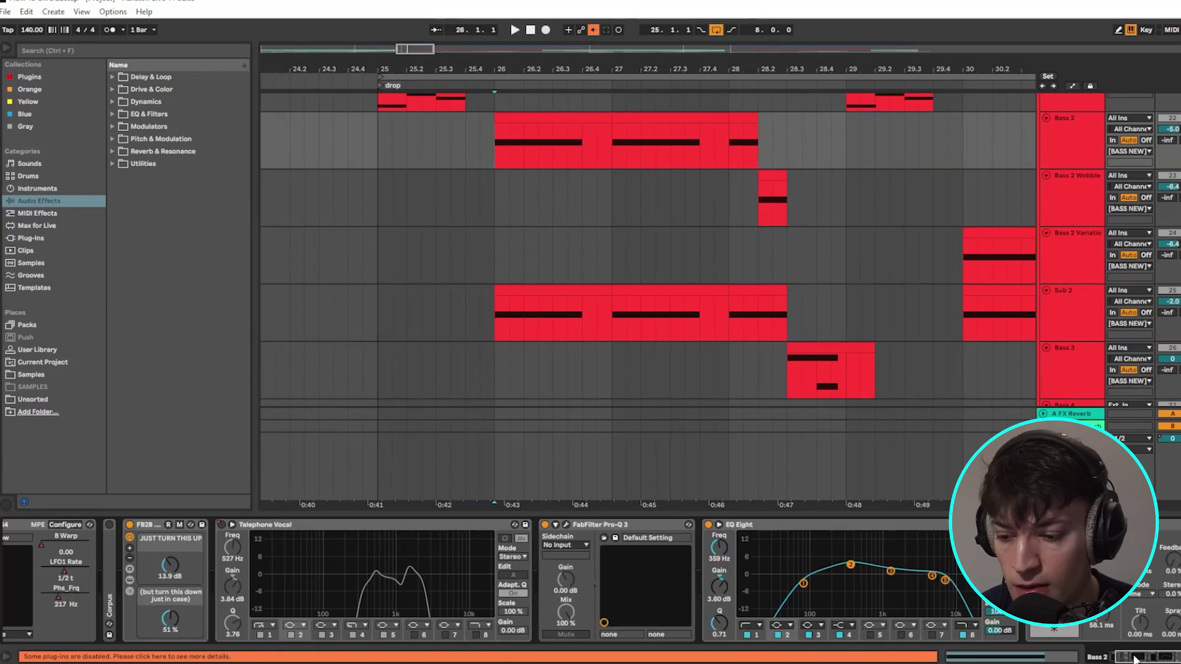
mouse_move(1135, 658)
mouse_down()
mouse_move(1157, 659)
mouse_move(1116, 659)
mouse_up()
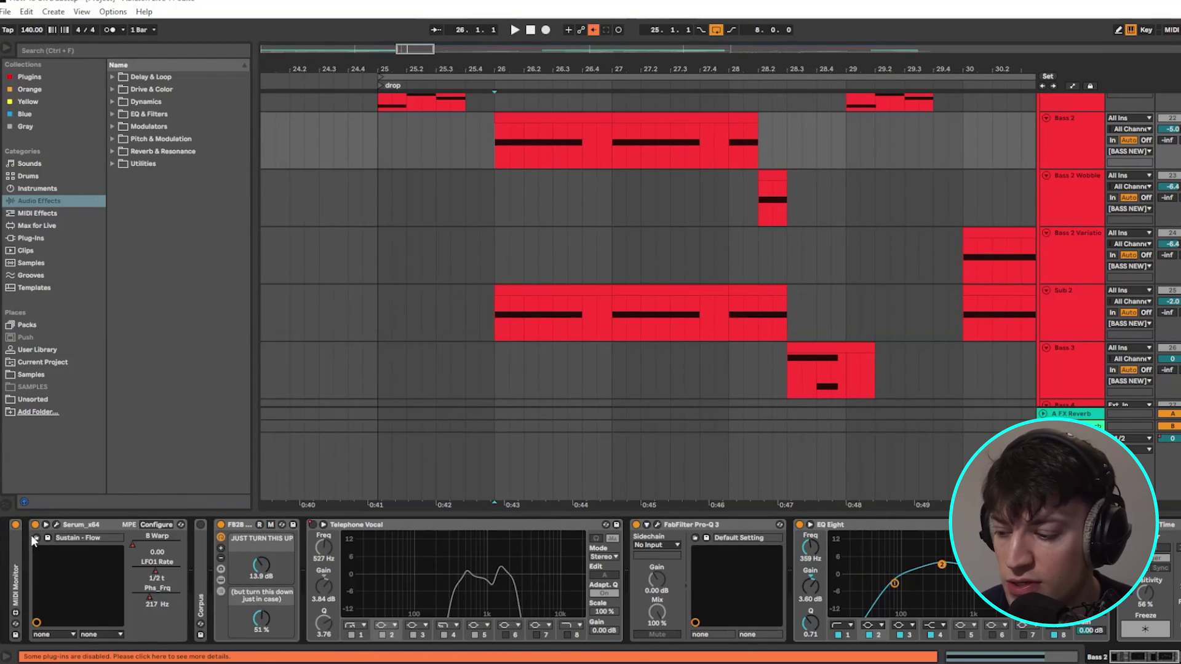
Open the Bass 2 track's Serum patch and inspect LFO 1 and the PP 12 choice among the Multi filter types.
click(56, 524)
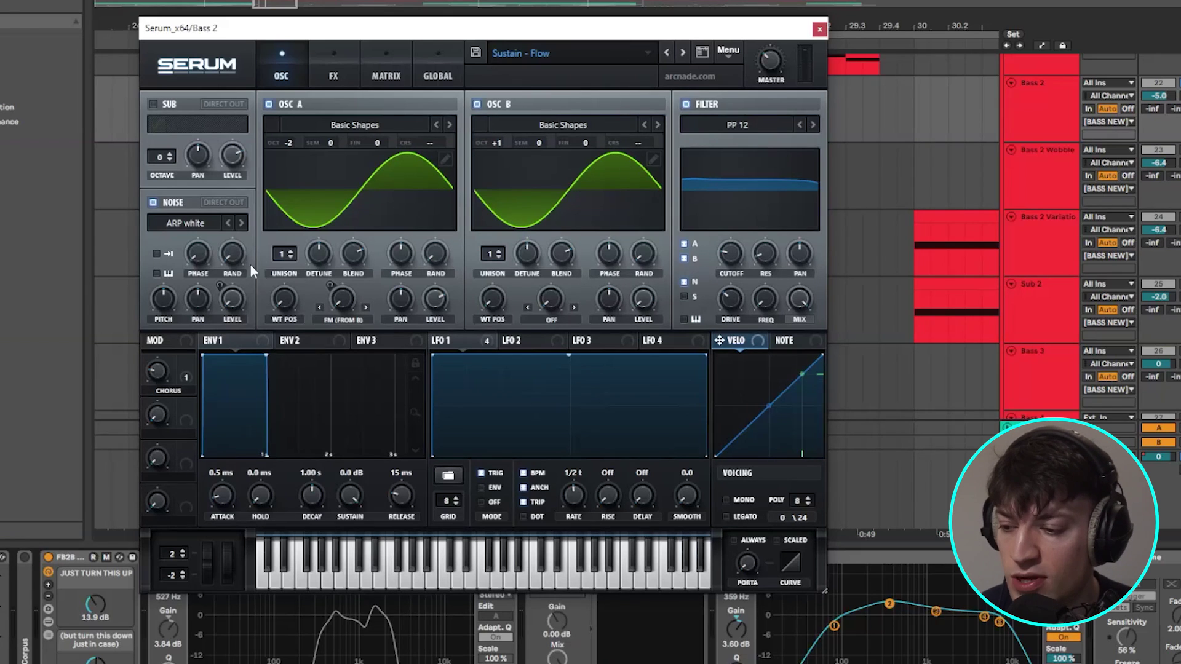
click(460, 342)
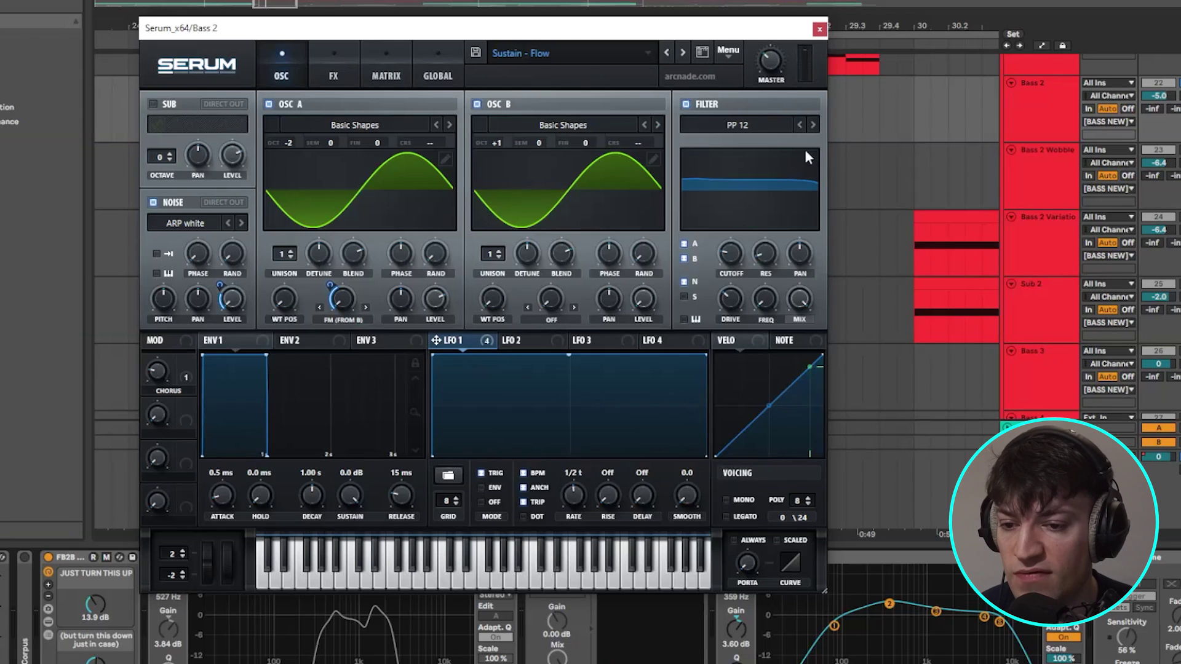
click(757, 125)
mouse_move(732, 159)
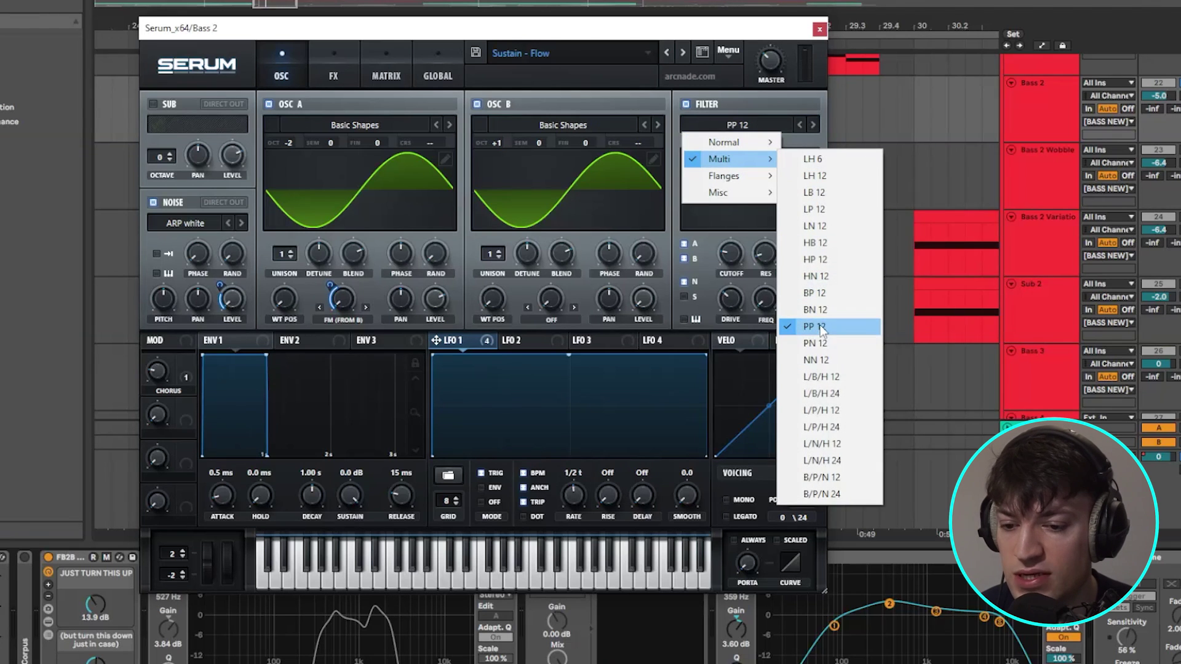
Examine the Bass 2 patch's Serum effects, including the LH 6 filter and chorus macro, and close the plug-in window.
click(335, 71)
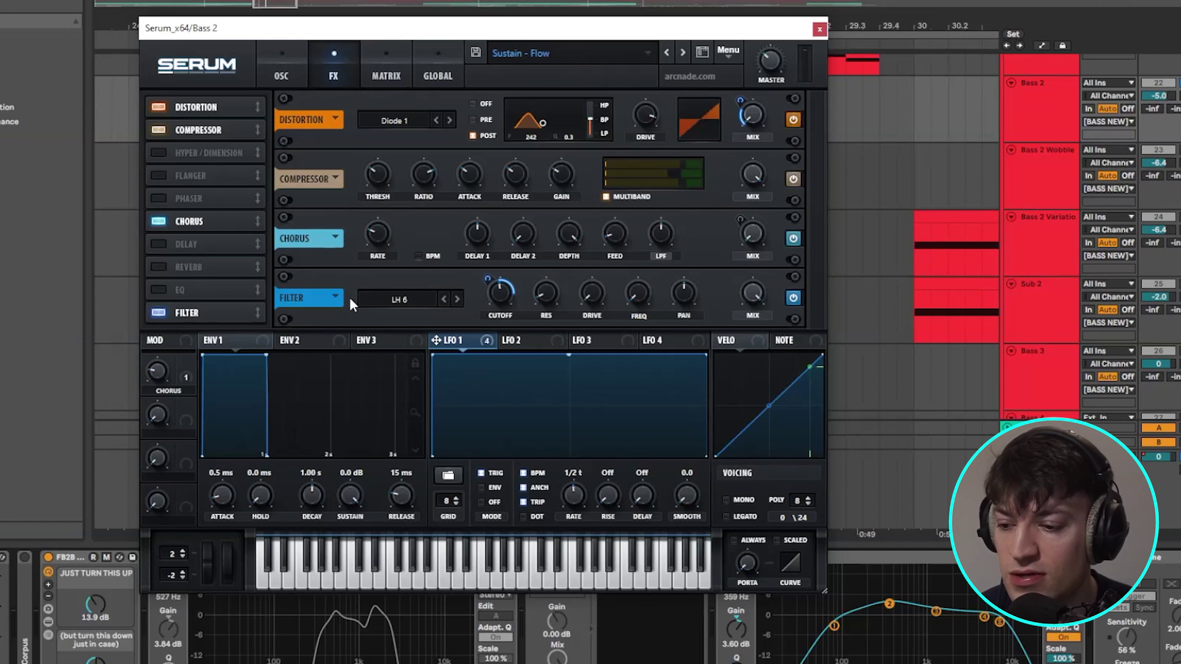
click(413, 300)
mouse_move(412, 336)
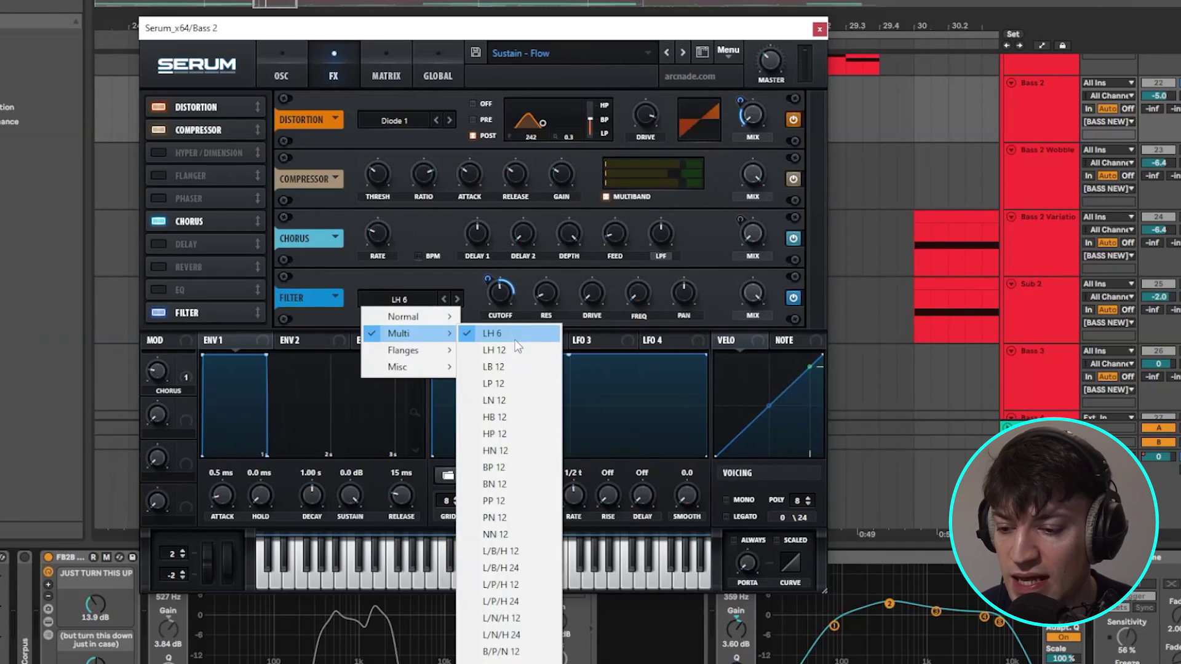
click(498, 298)
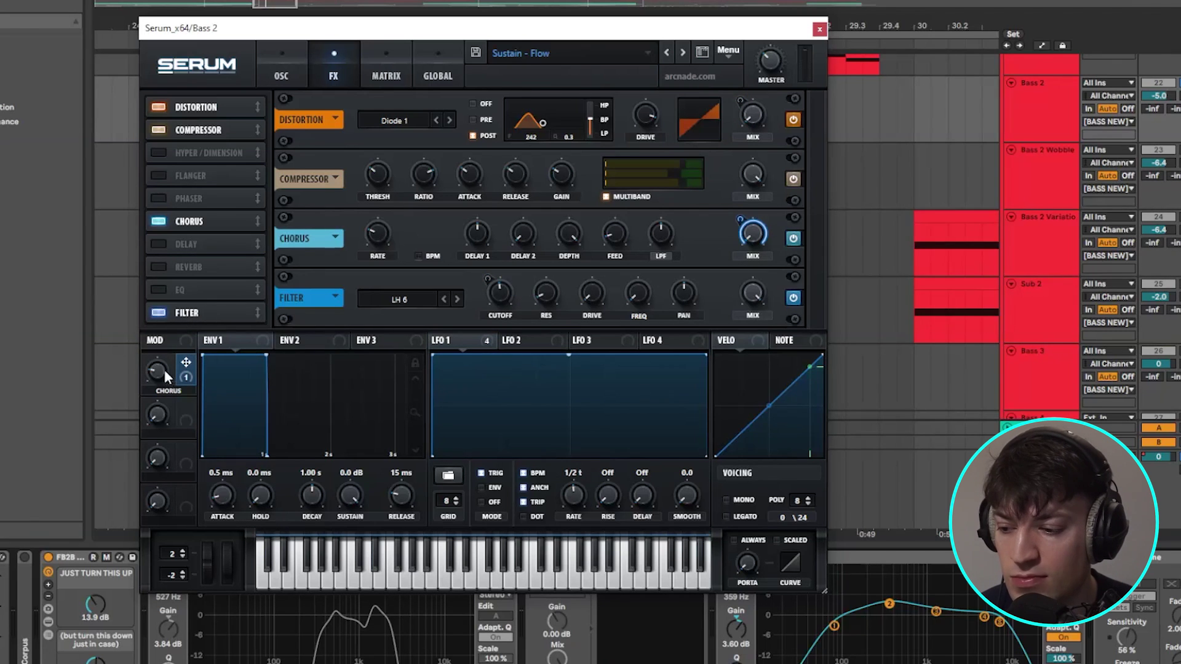
click(274, 78)
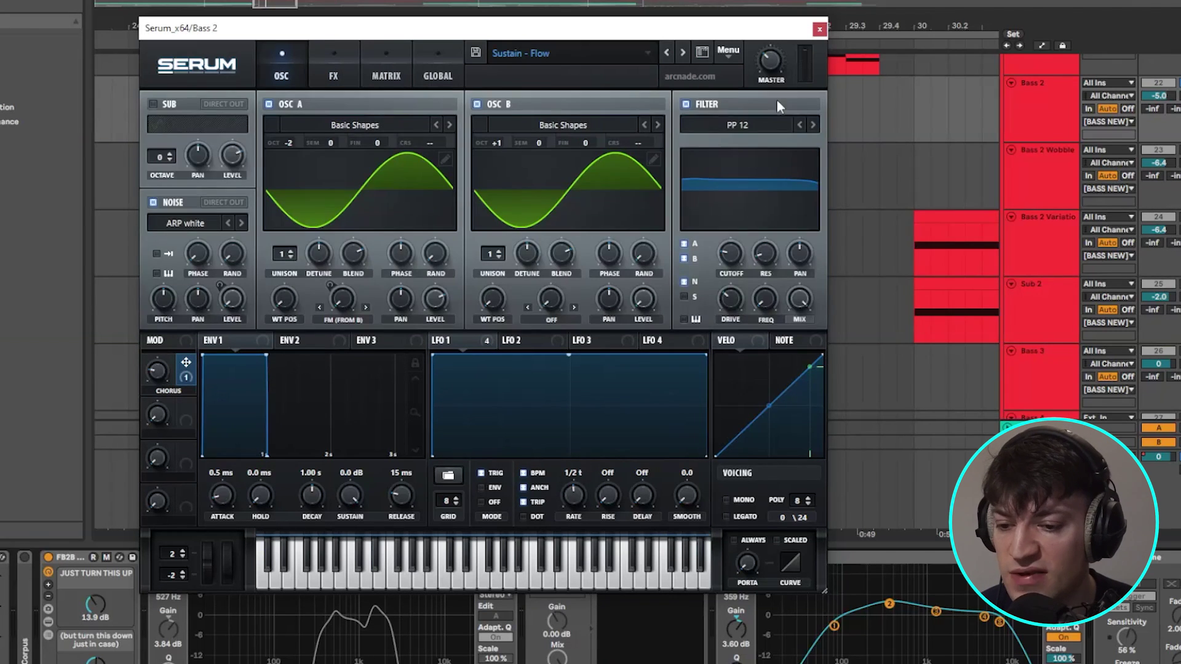
click(820, 30)
Open the Sub 2 track's Serum and FabFilter Pro-Q 3 windows to inspect the oscillators and low-pass curve, and close them.
click(366, 310)
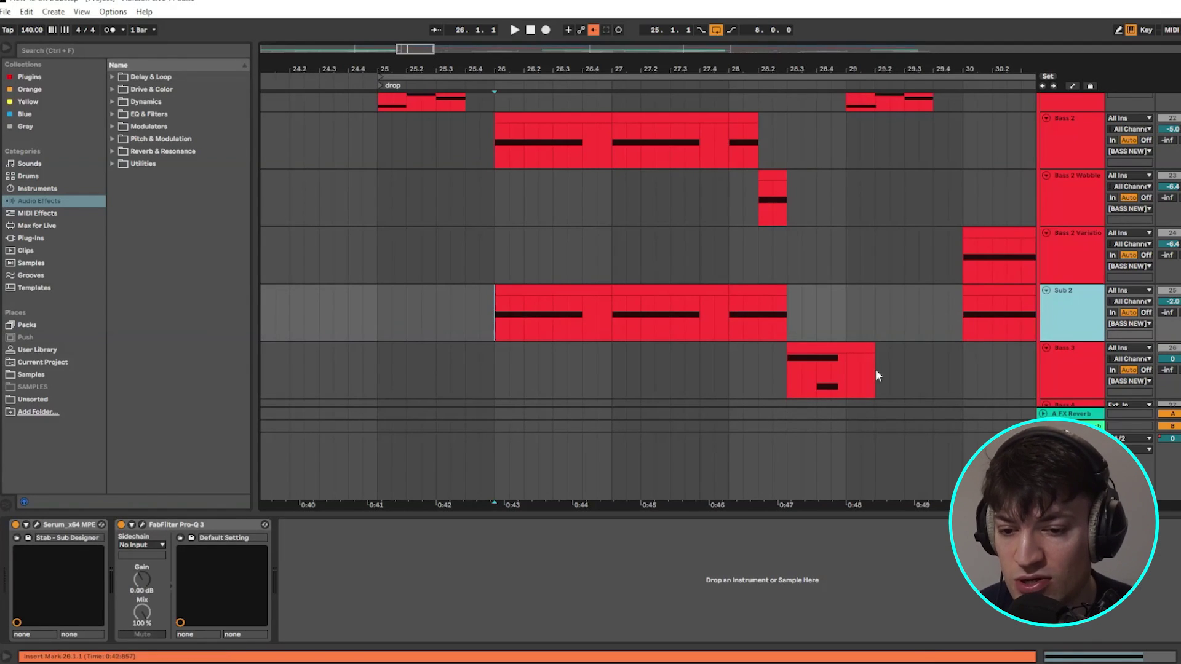
key(ctrl+alt+p)
click(663, 96)
click(702, 97)
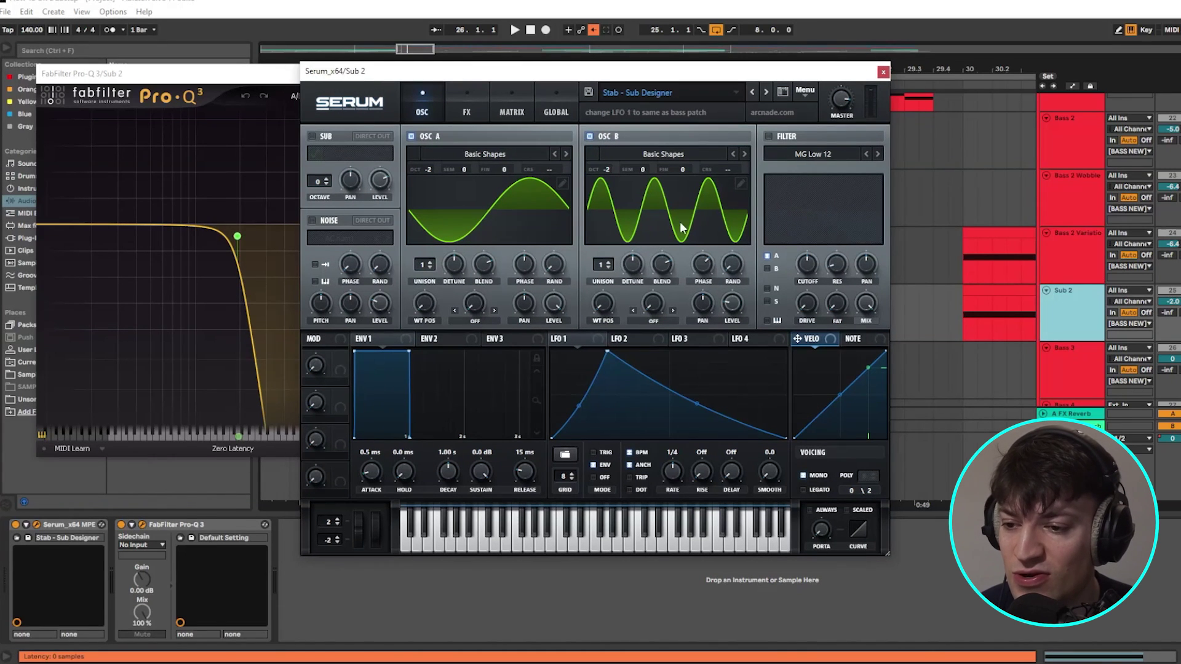
click(741, 183)
click(882, 91)
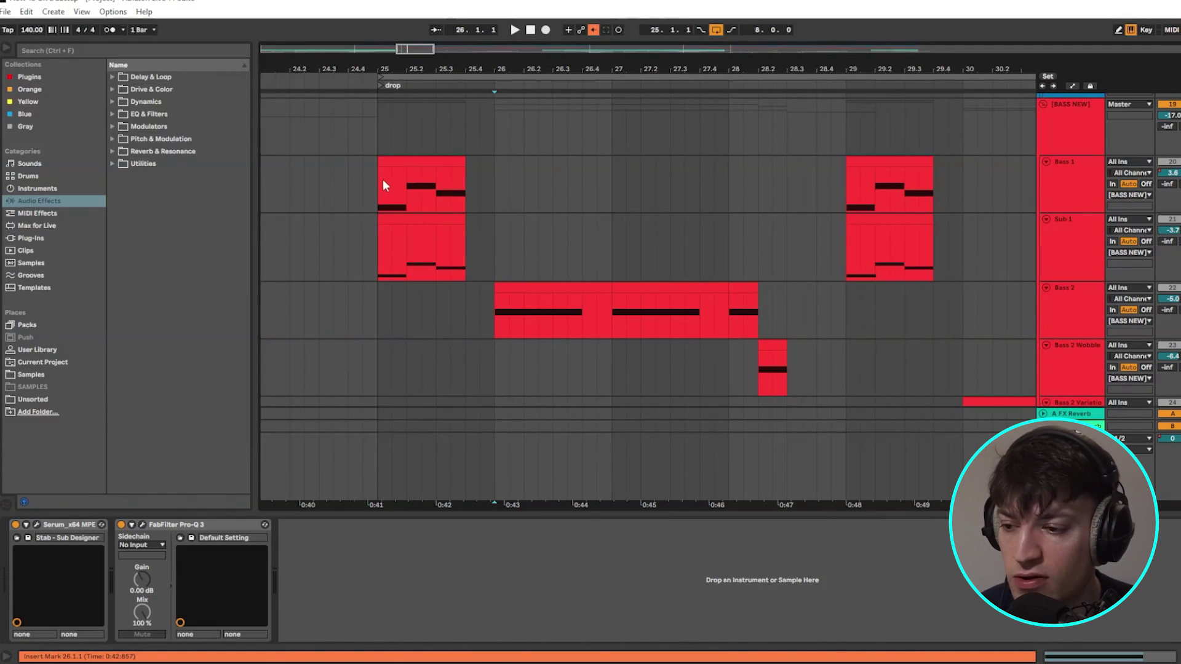
Highlight the bass clips one bar at a time from bar 25 through bar 28.
drag(382, 185, 494, 252)
drag(495, 194, 613, 300)
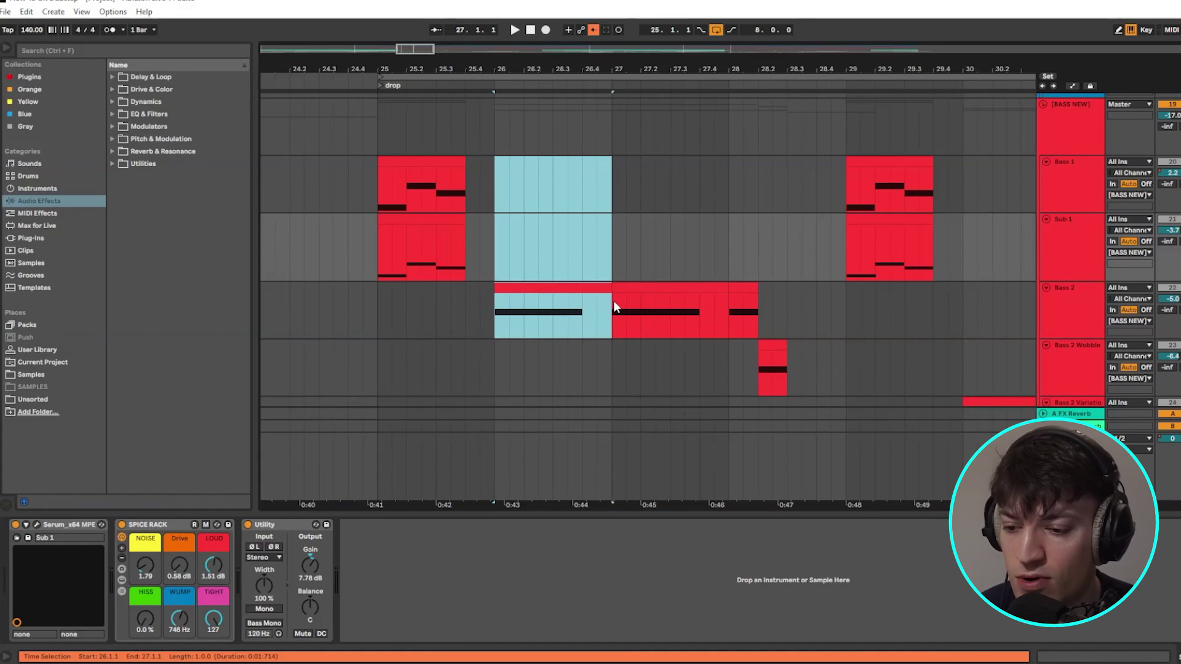
drag(615, 184, 728, 316)
scroll(726, 183, down, 1)
drag(730, 153, 774, 332)
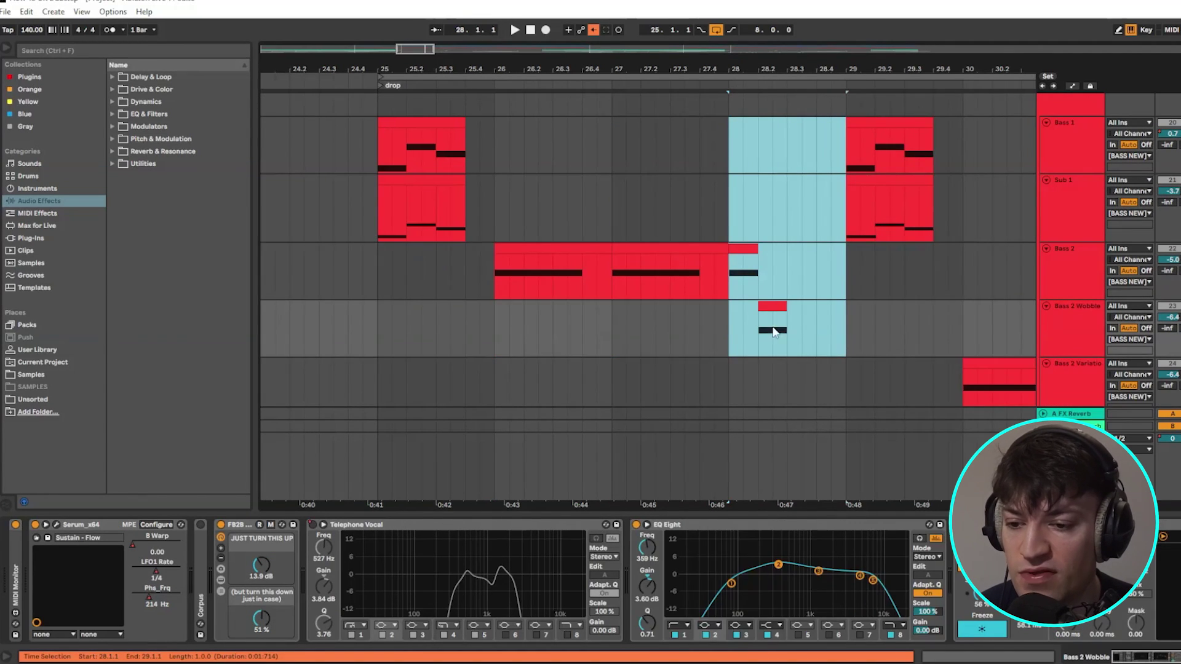
Inspect LFO 2 in the Bass 2 Wobble track's Serum patch, close it, and play the wobble from bar 28.
scroll(738, 258, down, 1)
click(726, 239)
scroll(869, 275, down, 1)
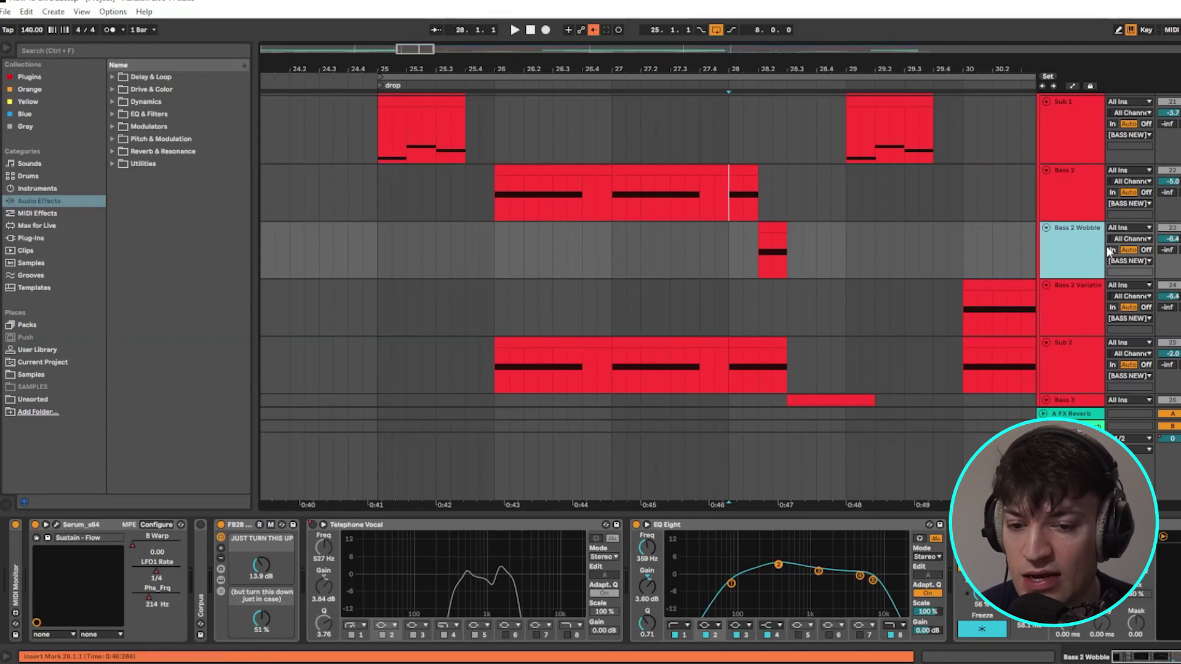
key(ctrl+alt+p)
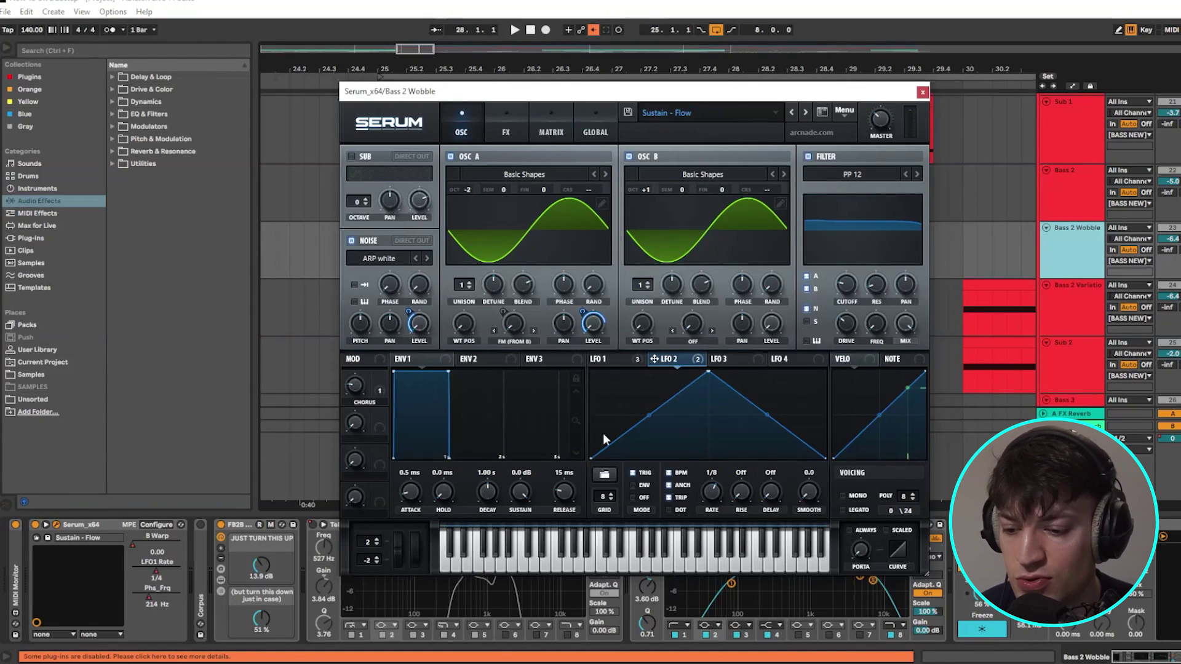
key(ctrl+alt+p)
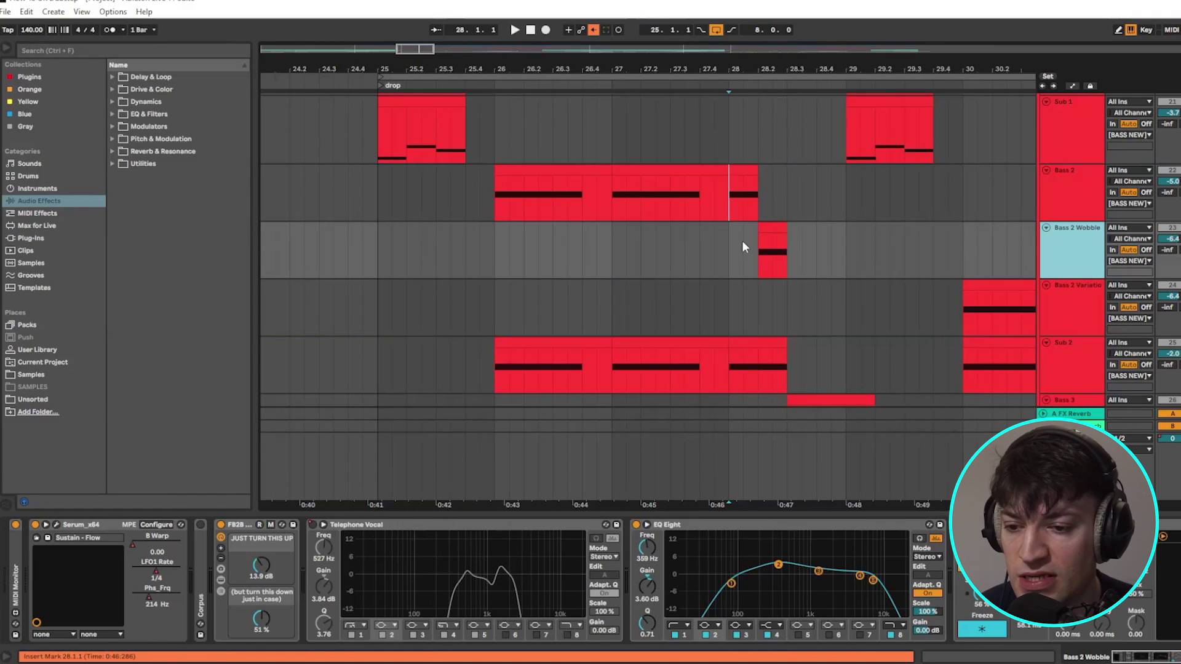
click(735, 260)
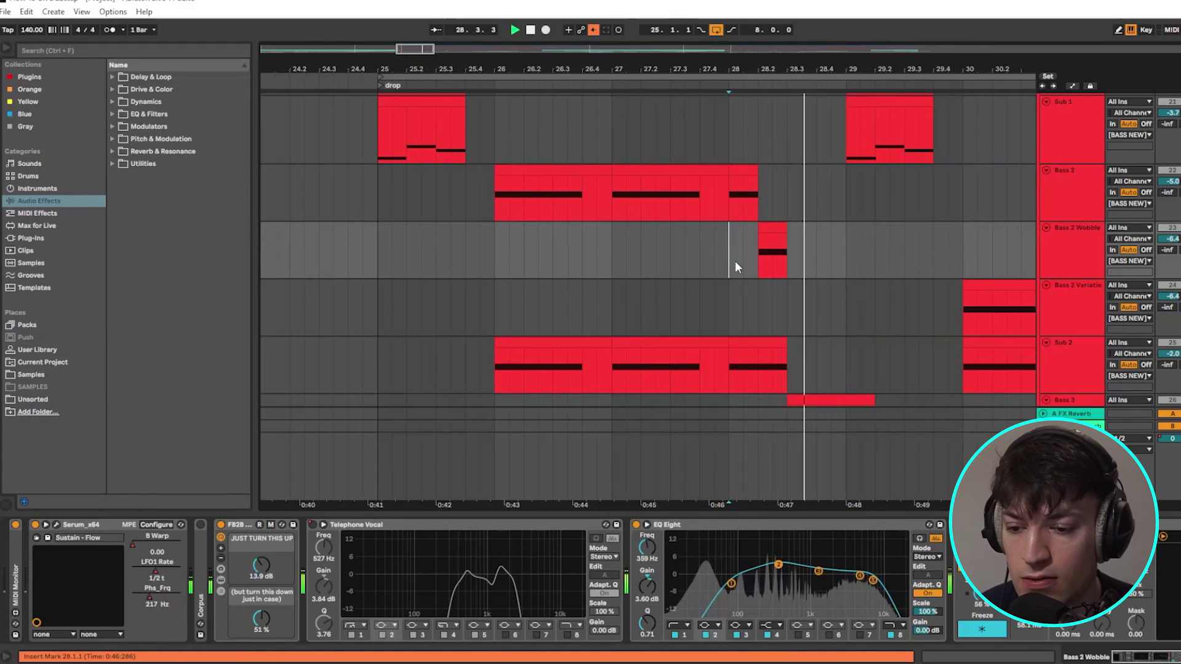
Set the insert marker at the start of the Bass 3 clip at 28.3, and play it.
scroll(735, 261, down, 3)
click(729, 309)
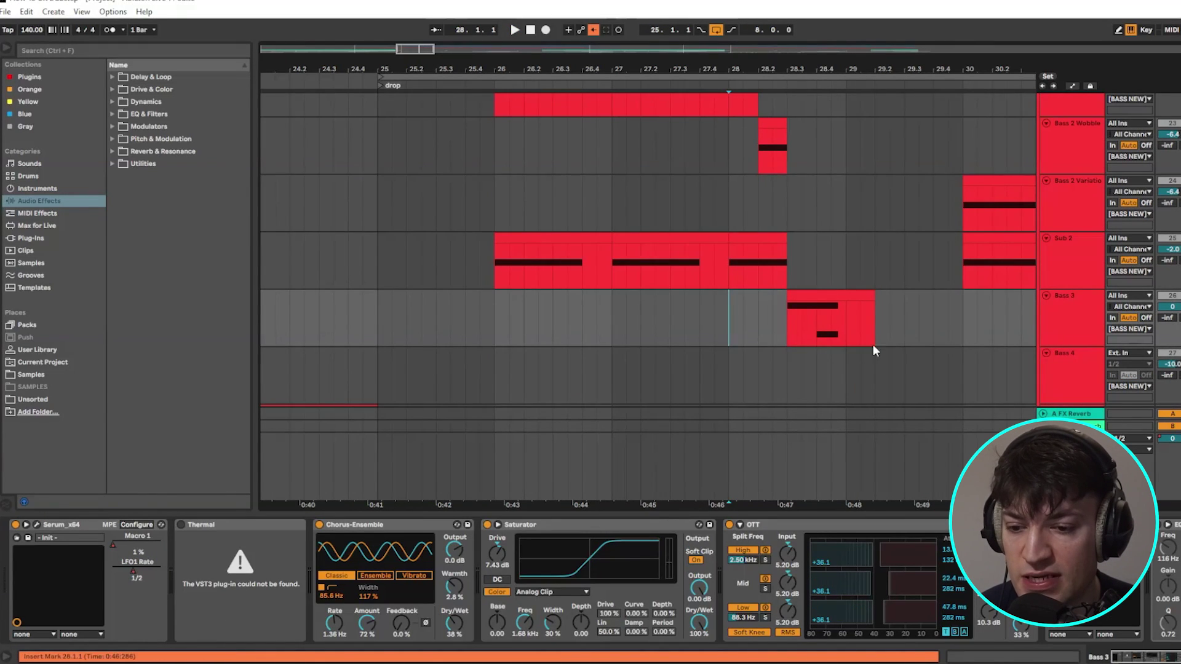
scroll(795, 338, up, 3)
scroll(794, 335, down, 2)
click(786, 341)
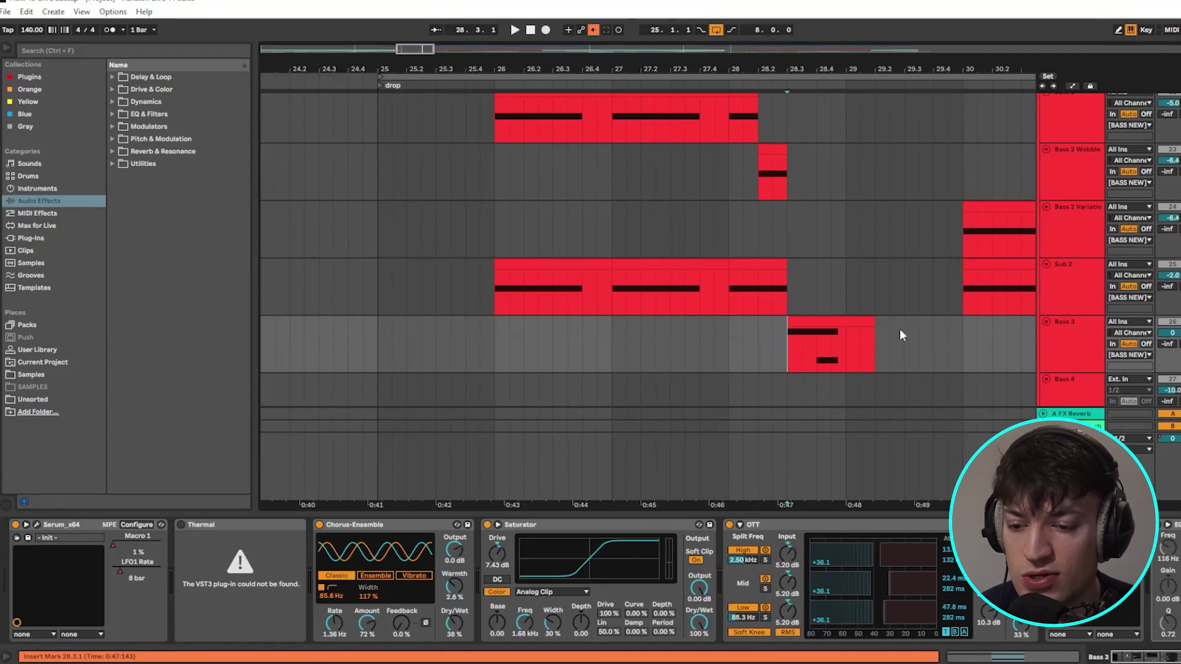
key(space)
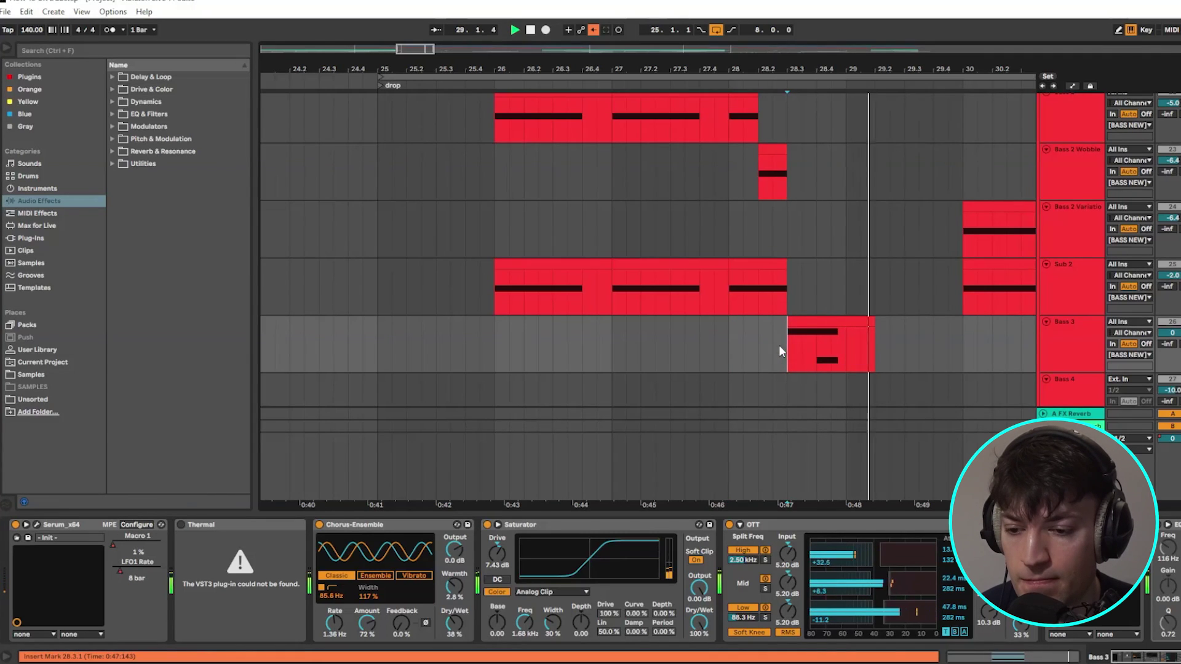
Examine the Bass 3 effects chain and its Serum oscillator settings, and close the plug-in window.
click(1071, 342)
click(699, 182)
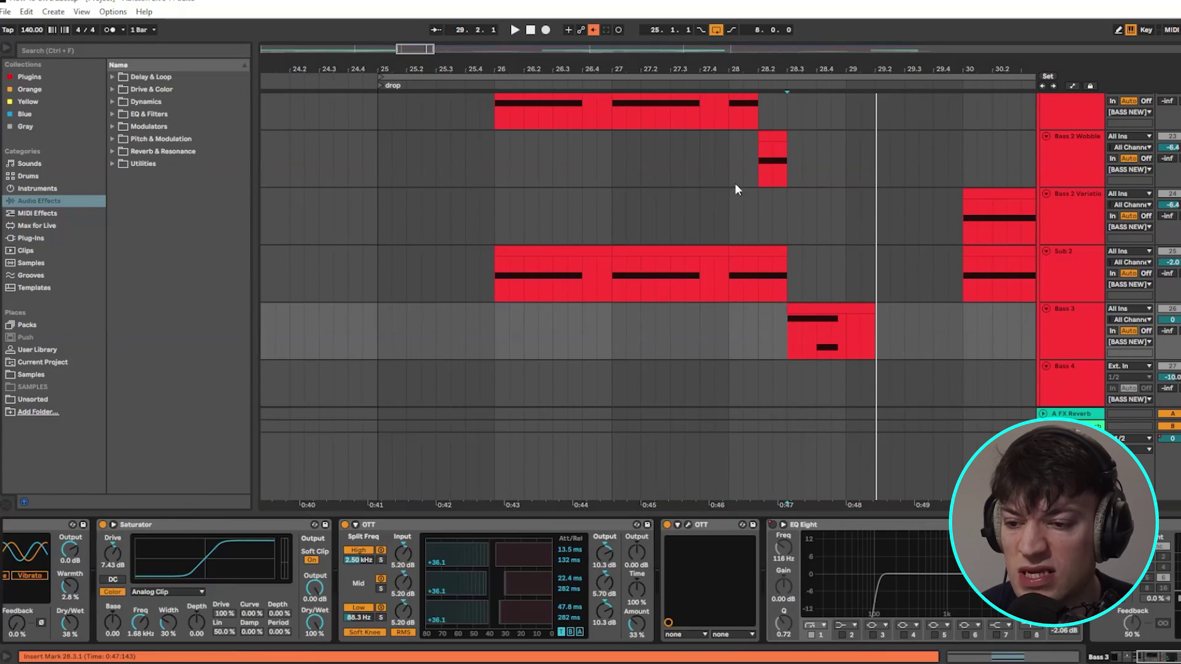
click(788, 344)
scroll(1062, 332, down, 3)
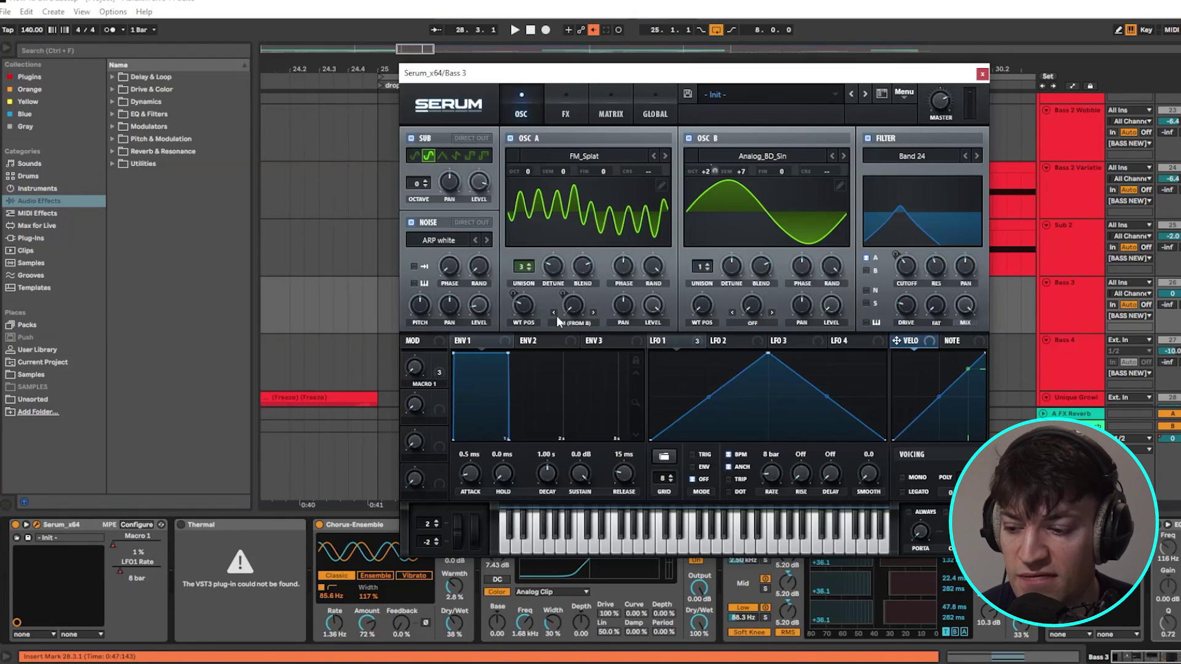
key(ctrl+alt+p)
Highlight the drop's bass clips, comparing the Bass 2 clip from bar 26 with the Bass 2 Variation clip from bar 30.
scroll(862, 280, up, 5)
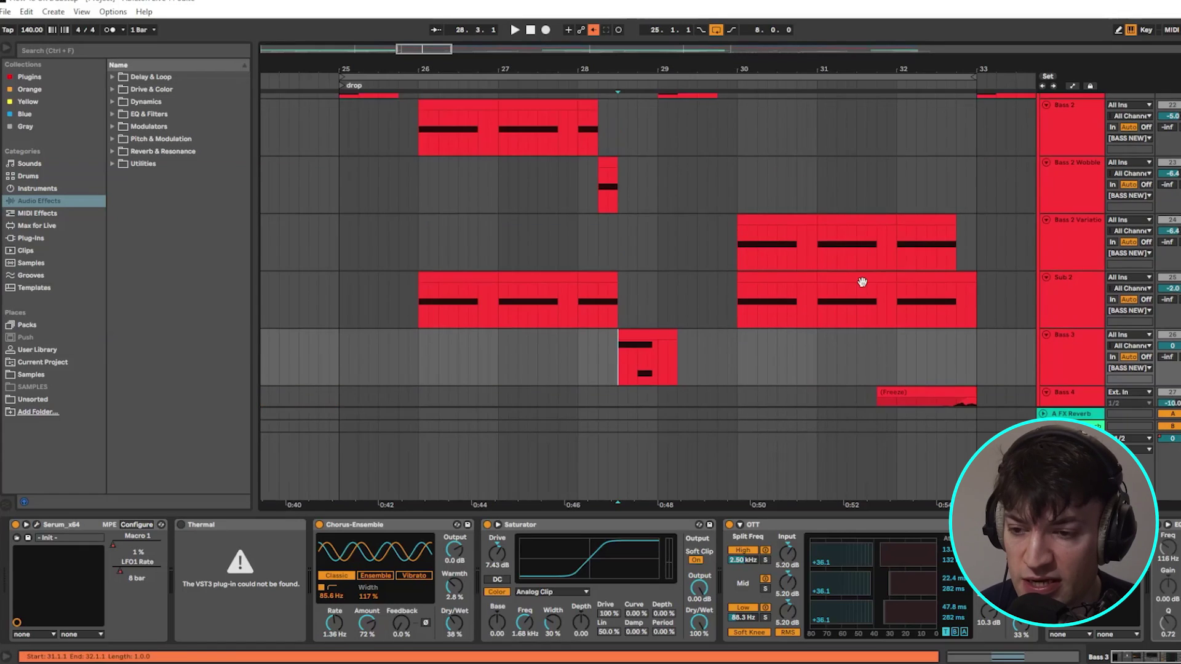
drag(343, 147, 987, 373)
scroll(962, 342, down, 2)
drag(420, 152, 669, 163)
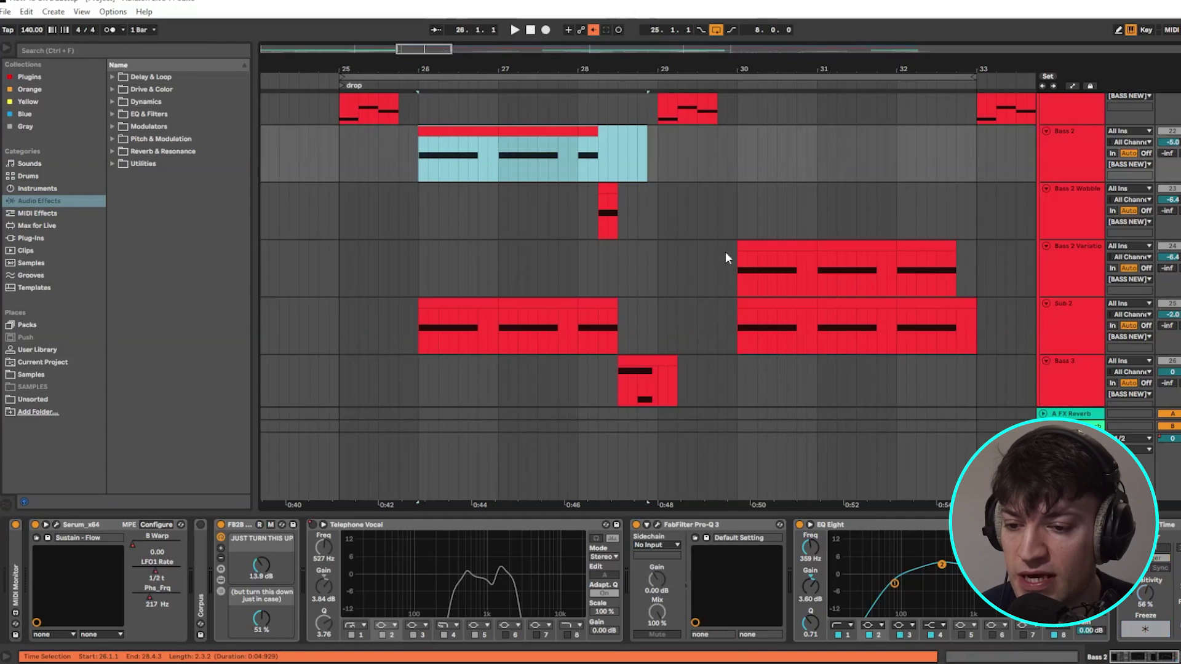
drag(729, 255, 965, 289)
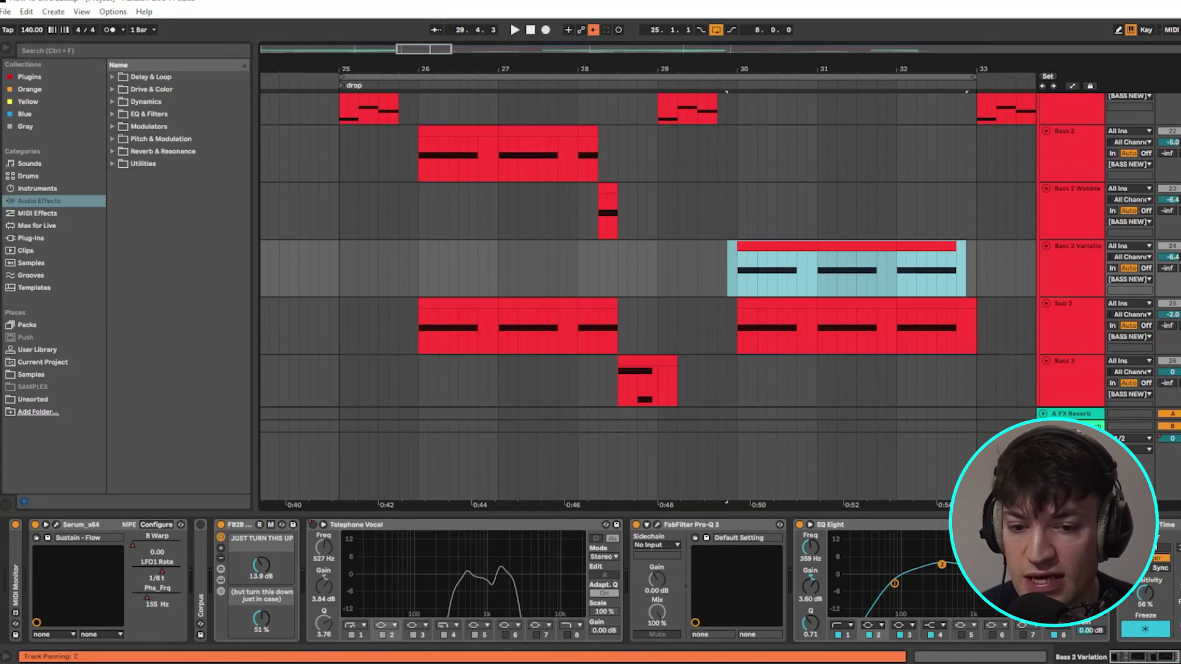
Play the Bass 2 Variation clip, inspect its Serum patch, and play Bass 2 from bar 26 for comparison.
key(space)
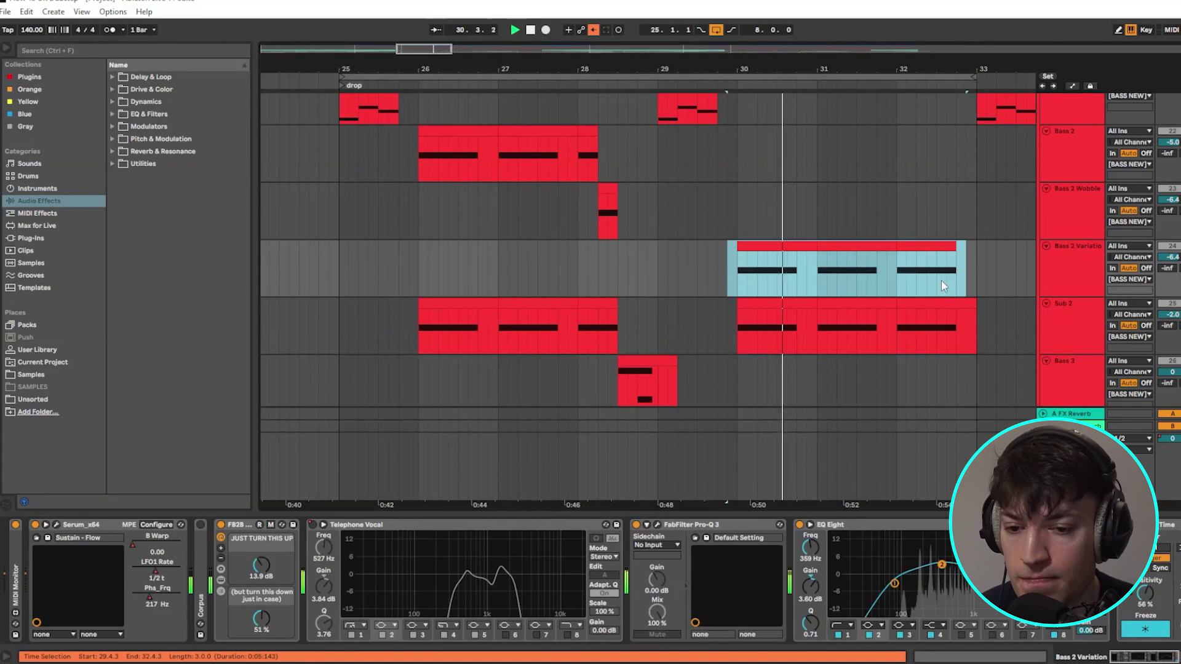
click(1054, 268)
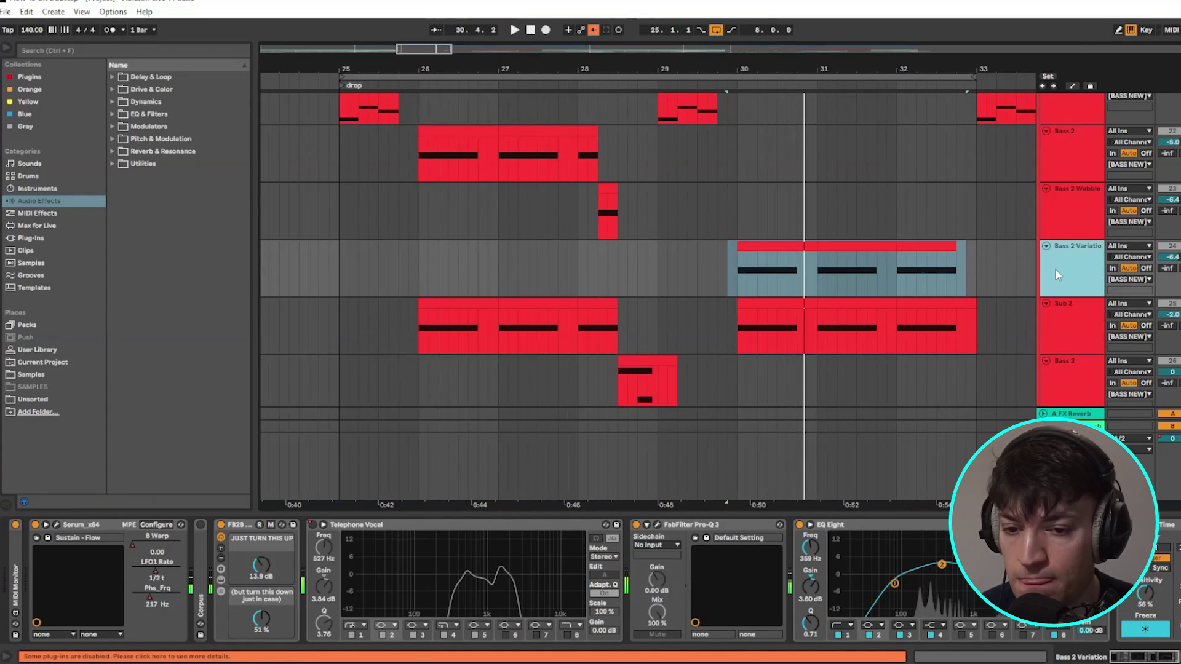
click(55, 524)
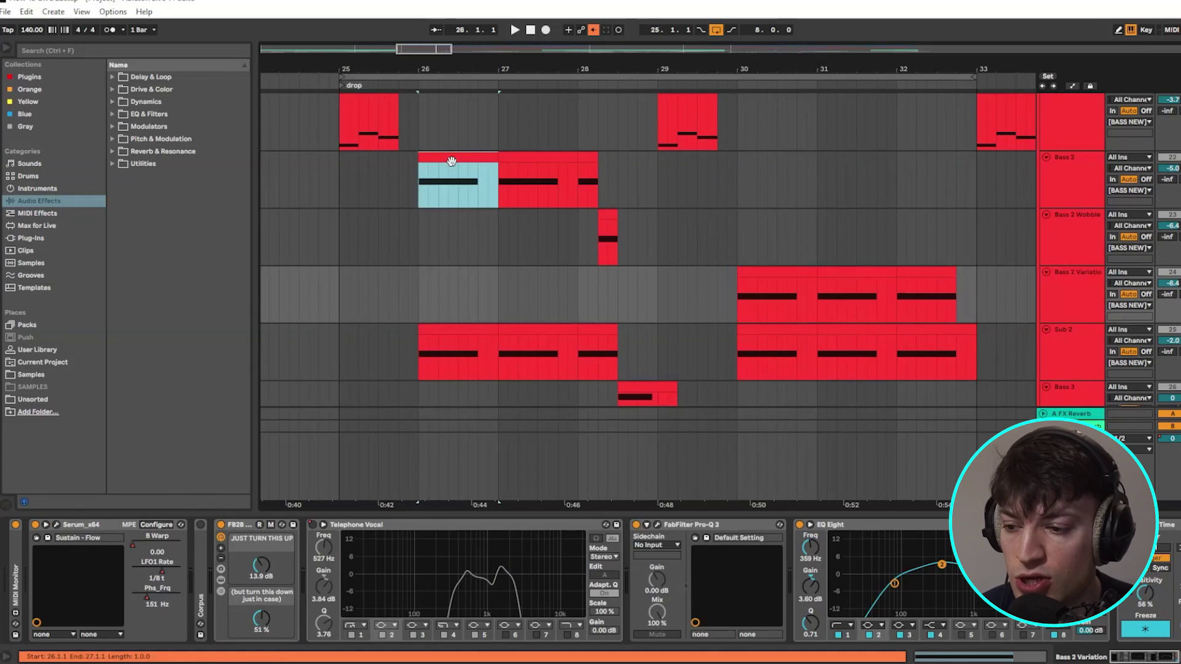
double_click(454, 173)
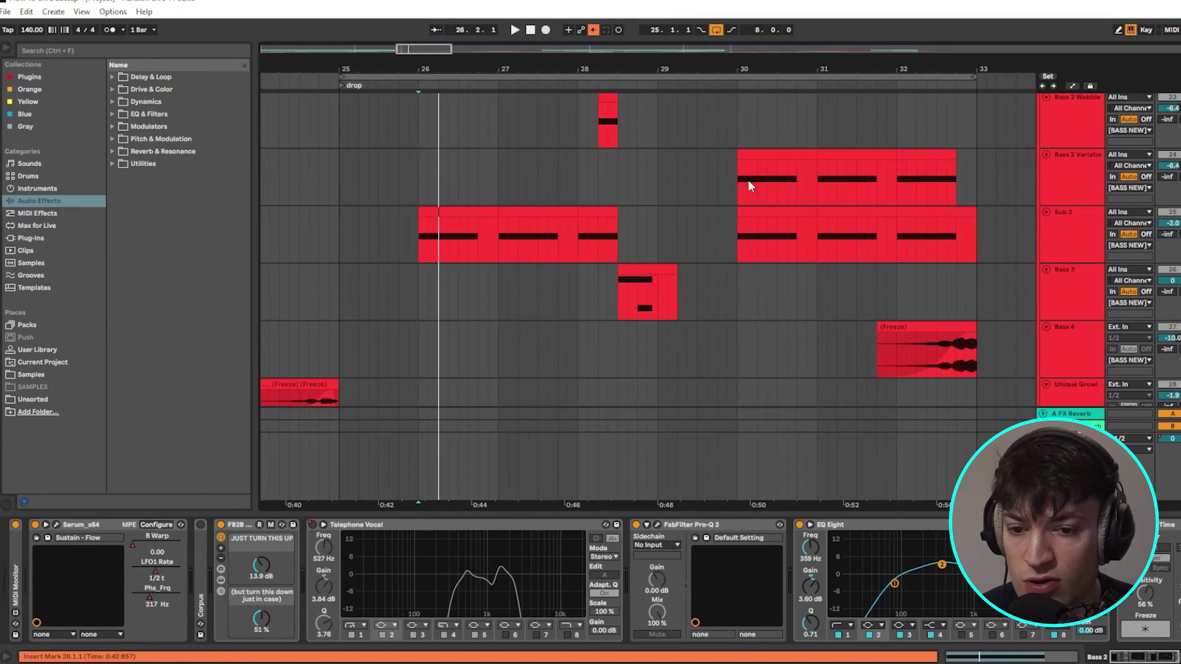
Check the oscillator settings in the Bass 2 Variation track's Serum patch, and close the plug-in window.
click(750, 186)
click(56, 525)
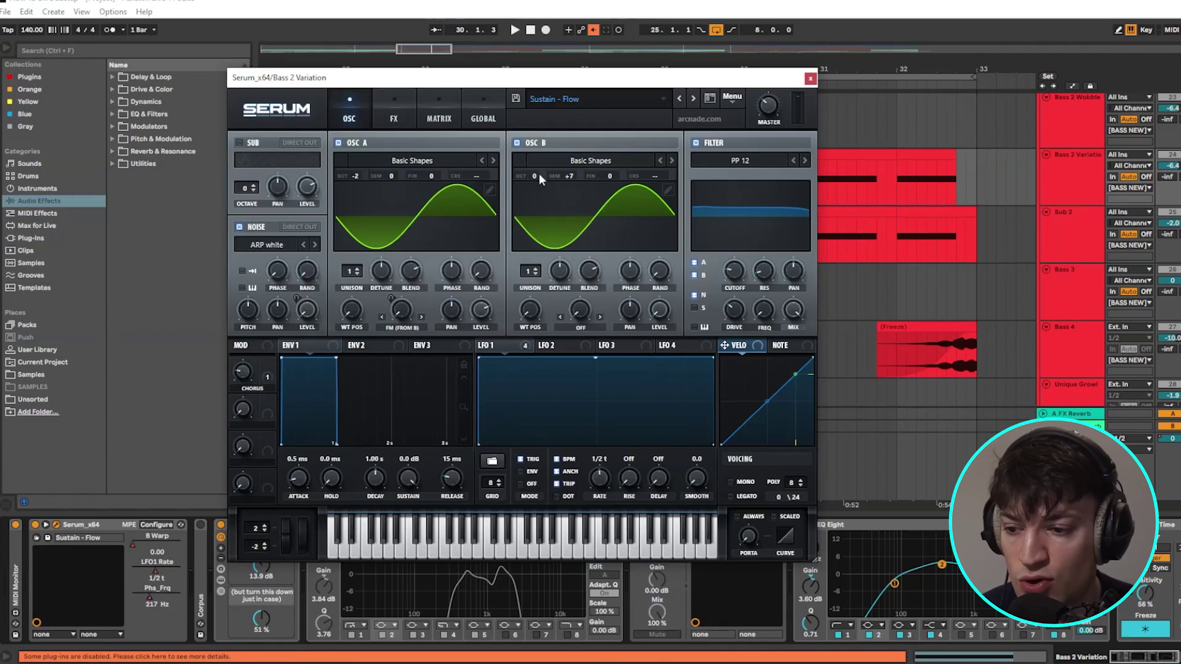
click(811, 79)
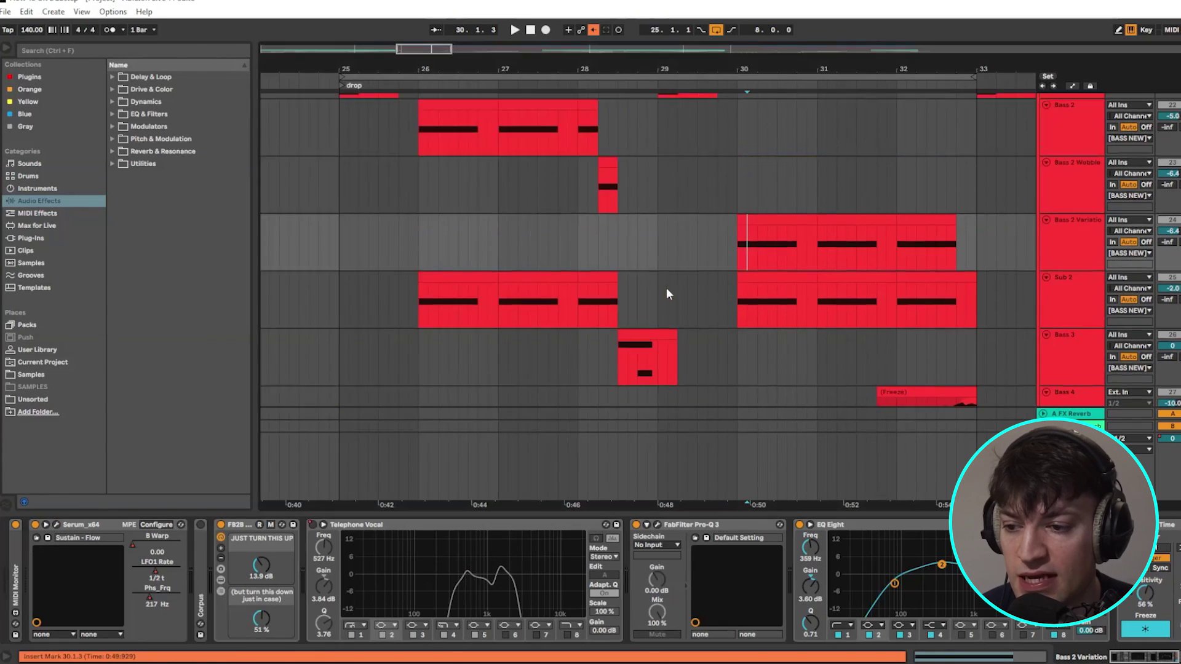
Examine the notes of the Bass 1 clip at bar 25, highlighting them one after another.
scroll(528, 252, up, 3)
drag(409, 219, 608, 226)
scroll(738, 258, down, 1)
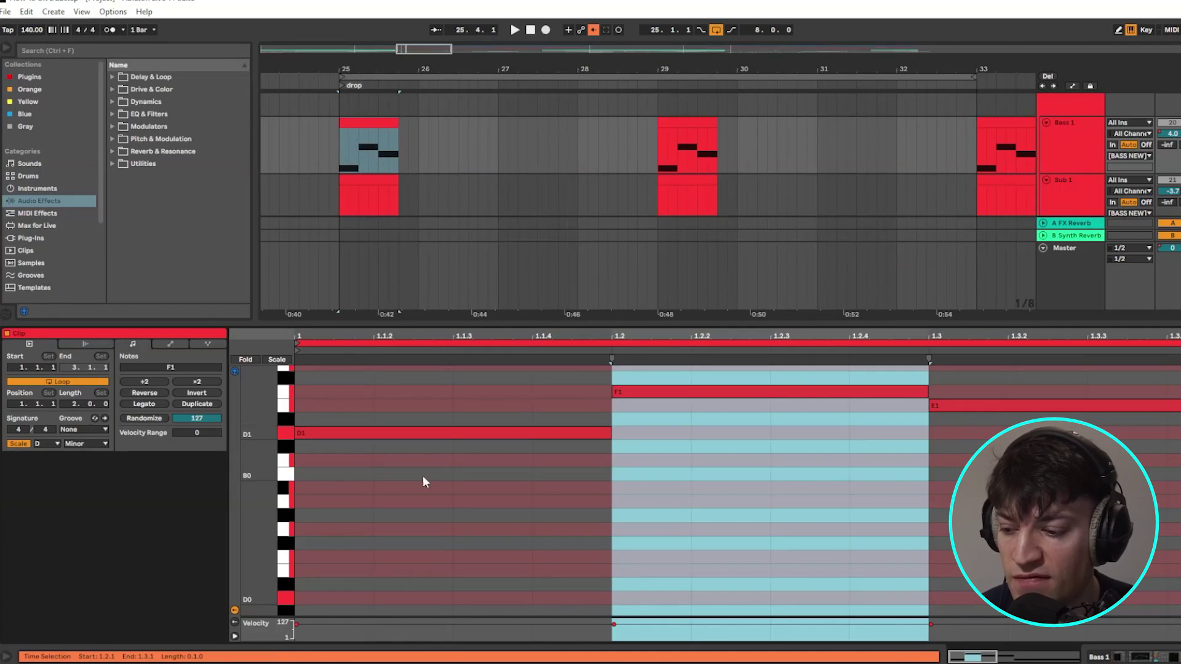
scroll(425, 489, up, 1)
drag(392, 501, 512, 417)
drag(693, 438, 941, 420)
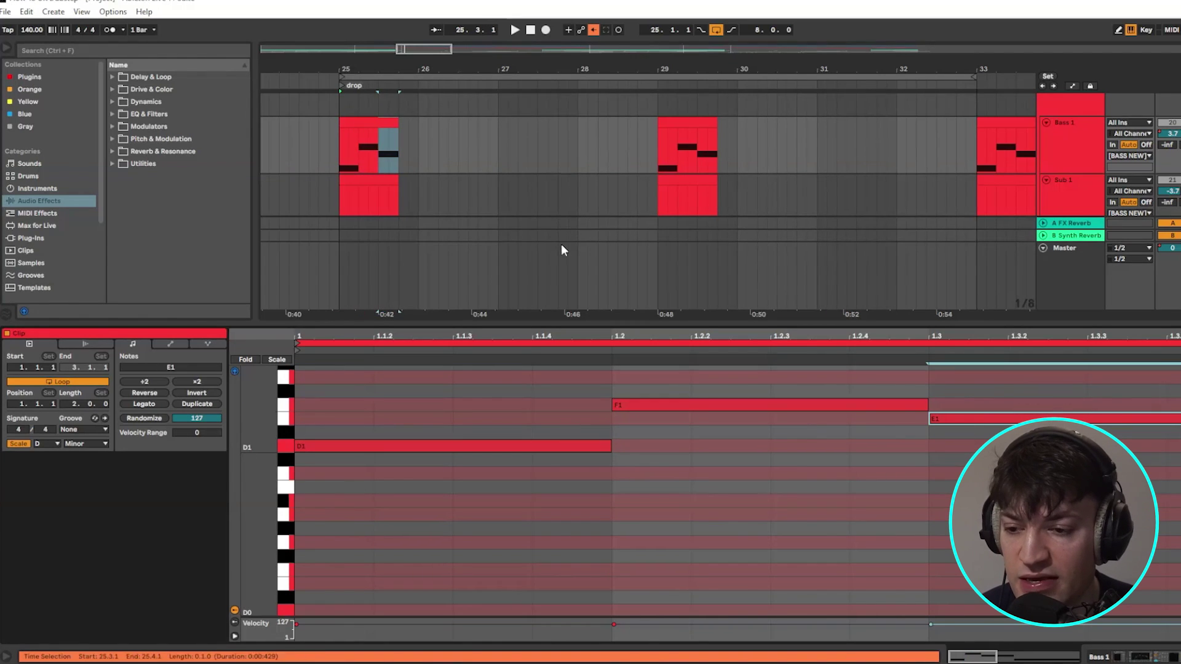
Inspect the note in the Bass 2 clip at bar 26, clear the selection and shrink the clip view.
scroll(561, 243, down, 3)
click(449, 122)
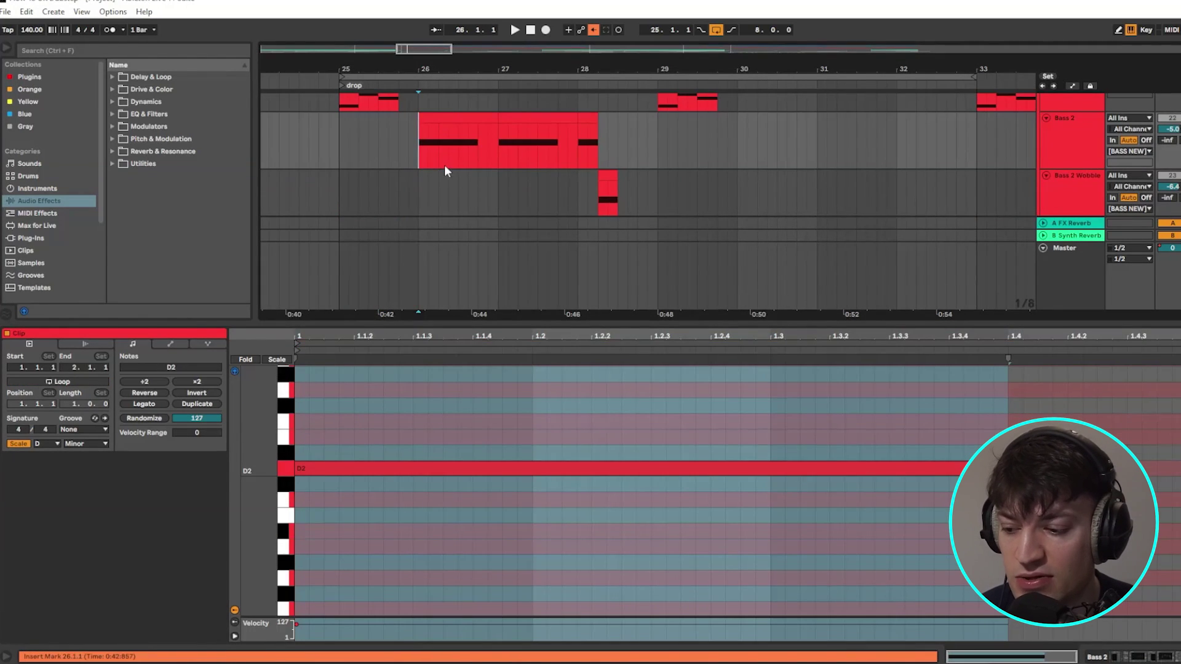
click(587, 194)
drag(819, 320, 843, 547)
Extend the arrangement loop from bar 25 to bar 41, and further to bar 57 for a 32-bar loop.
scroll(685, 263, up, 1)
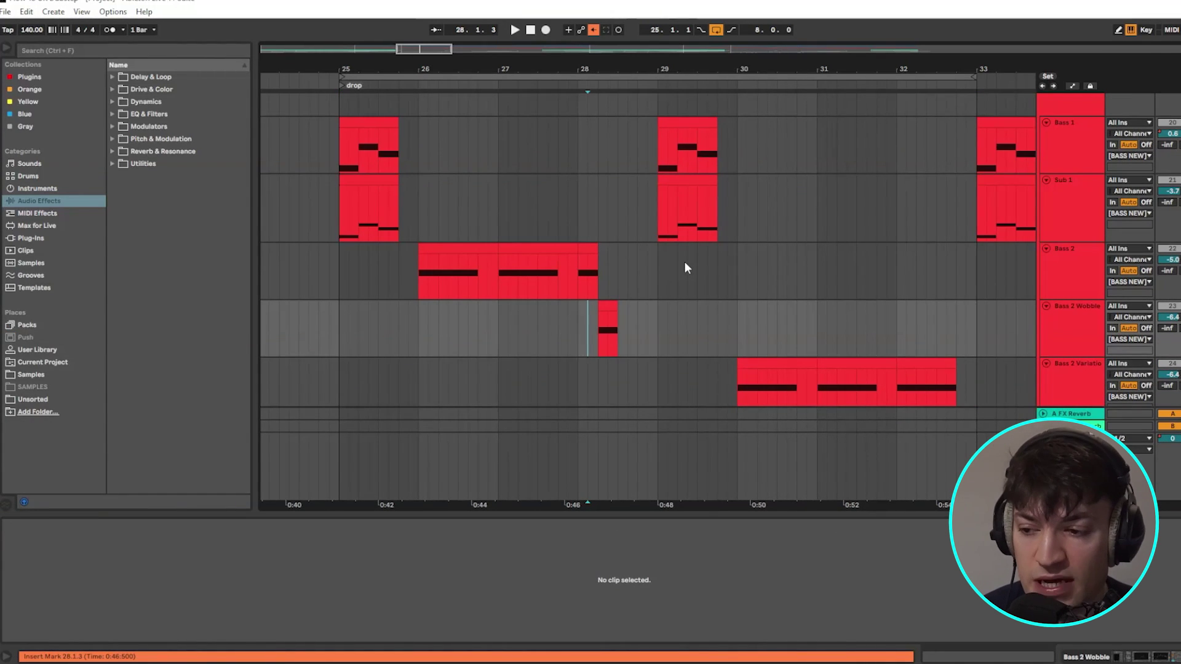
scroll(685, 265, down, 1)
scroll(684, 264, up, 4)
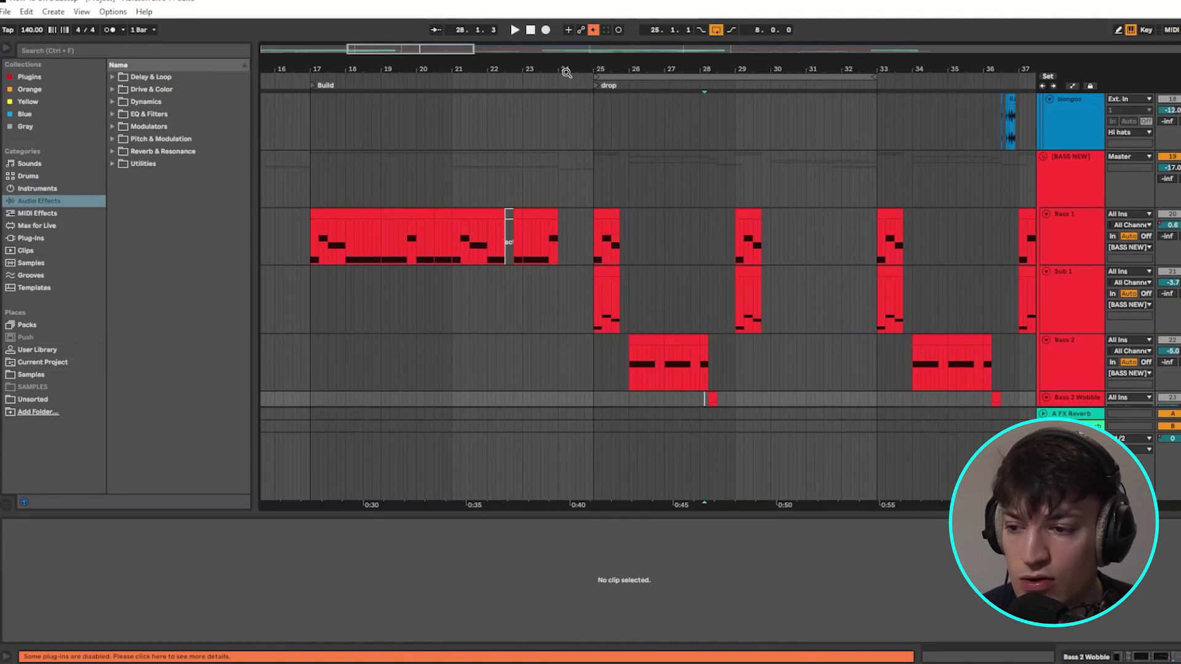
scroll(462, 167, down, 2)
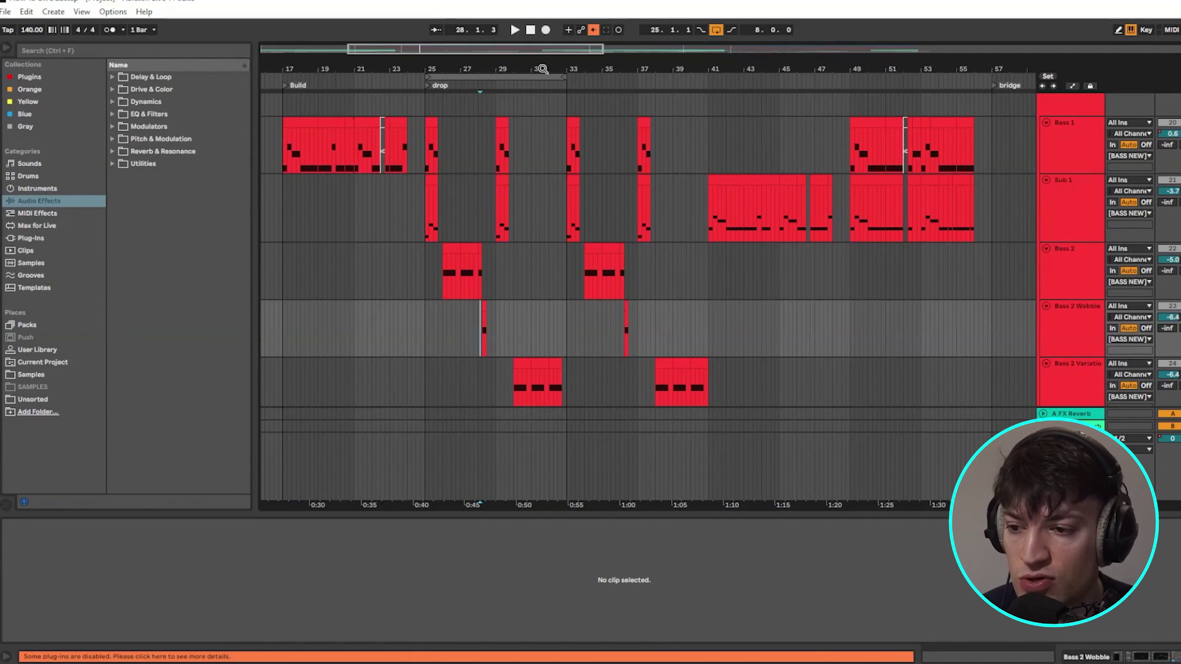
drag(572, 80, 707, 88)
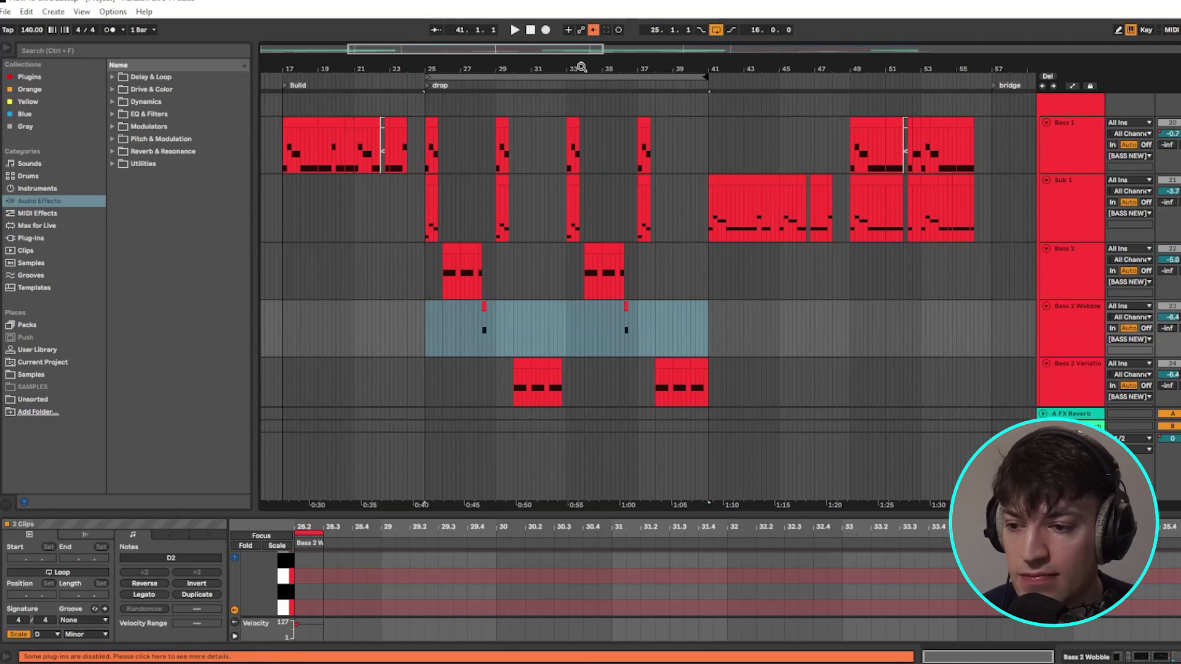
scroll(641, 318, right, 5)
drag(524, 77, 808, 126)
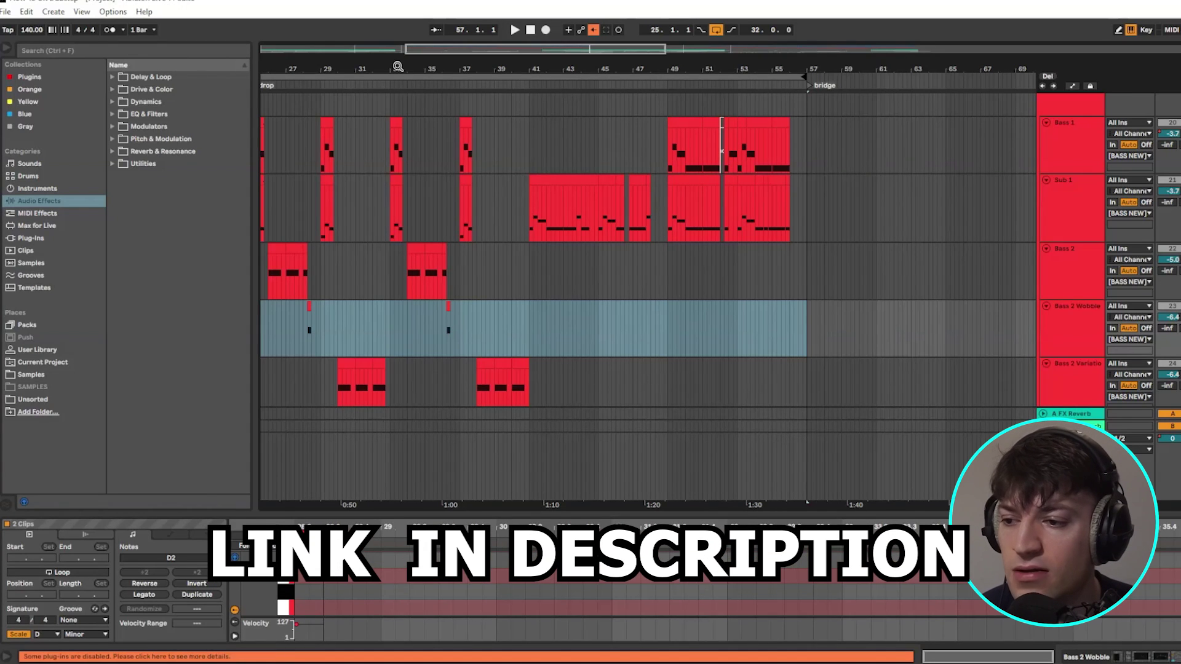
Locate the frozen Bass 4 clip at 31.4 near the end of the drop's first eight bars, and play it.
drag(405, 50, 489, 175)
scroll(489, 174, up, 2)
scroll(490, 175, down, 6)
click(545, 332)
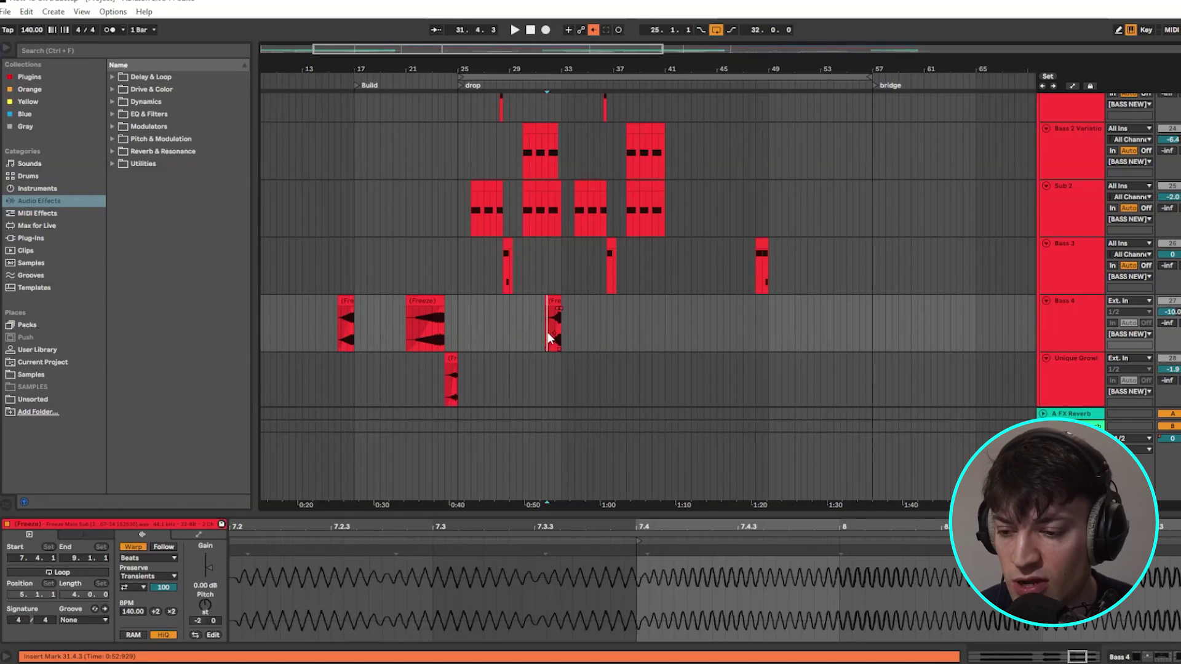
scroll(547, 335, up, 5)
click(516, 331)
click(555, 332)
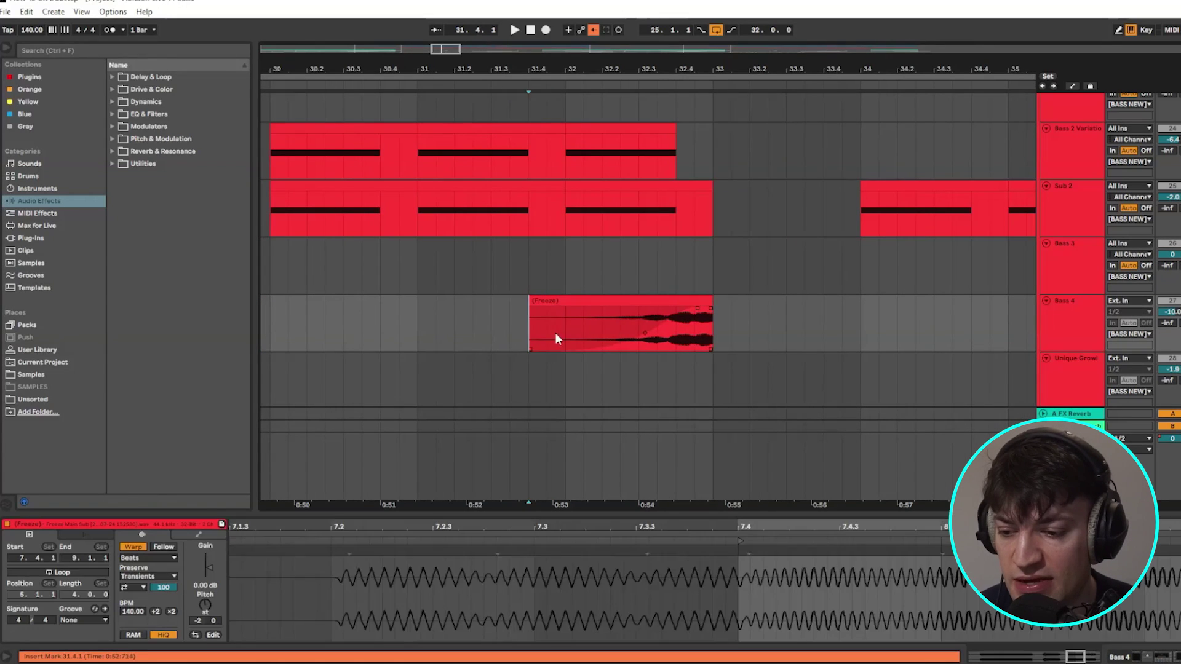
key(space)
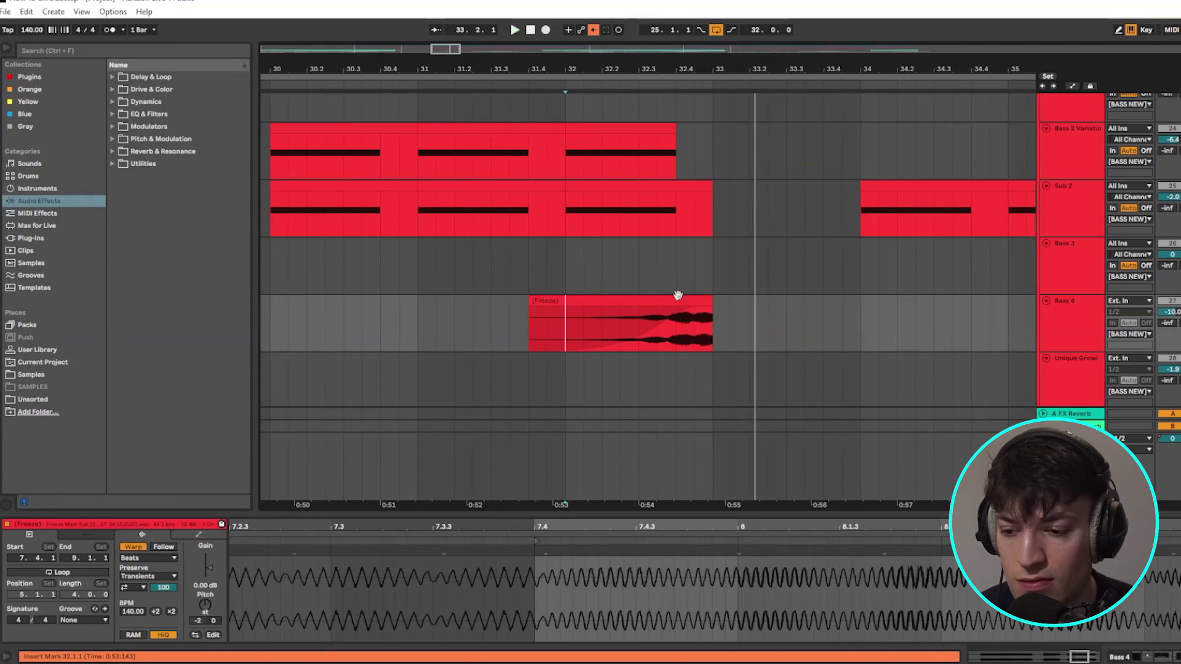
key(space)
scroll(563, 320, down, 5)
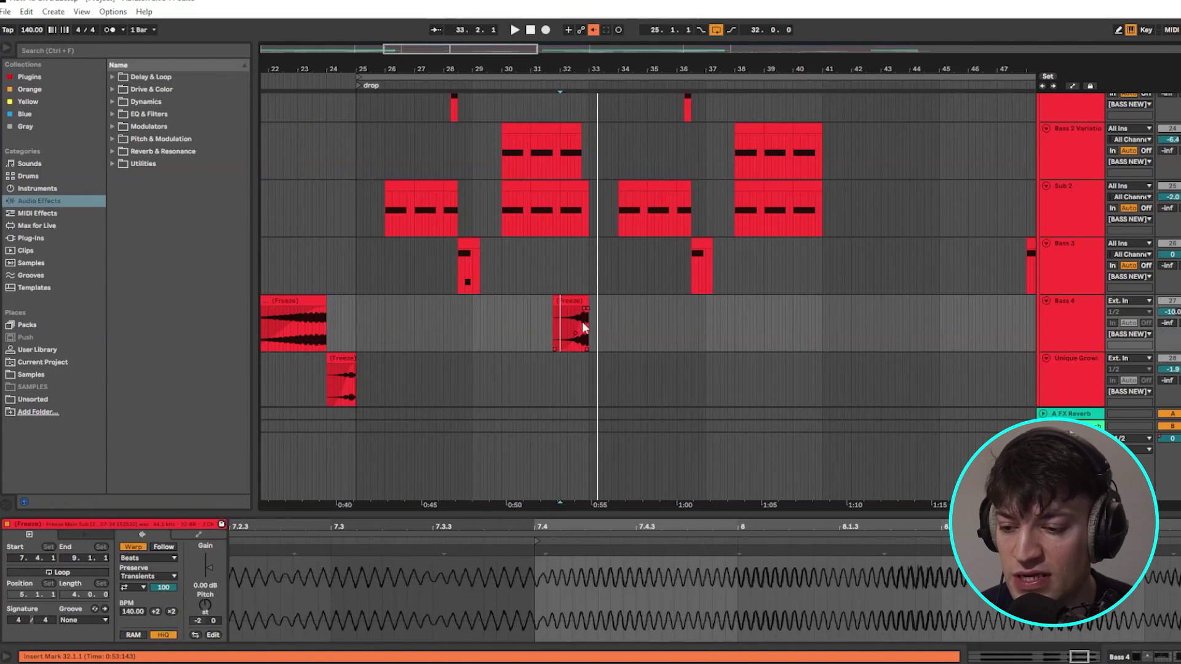
scroll(615, 149, up, 3)
scroll(598, 206, up, 3)
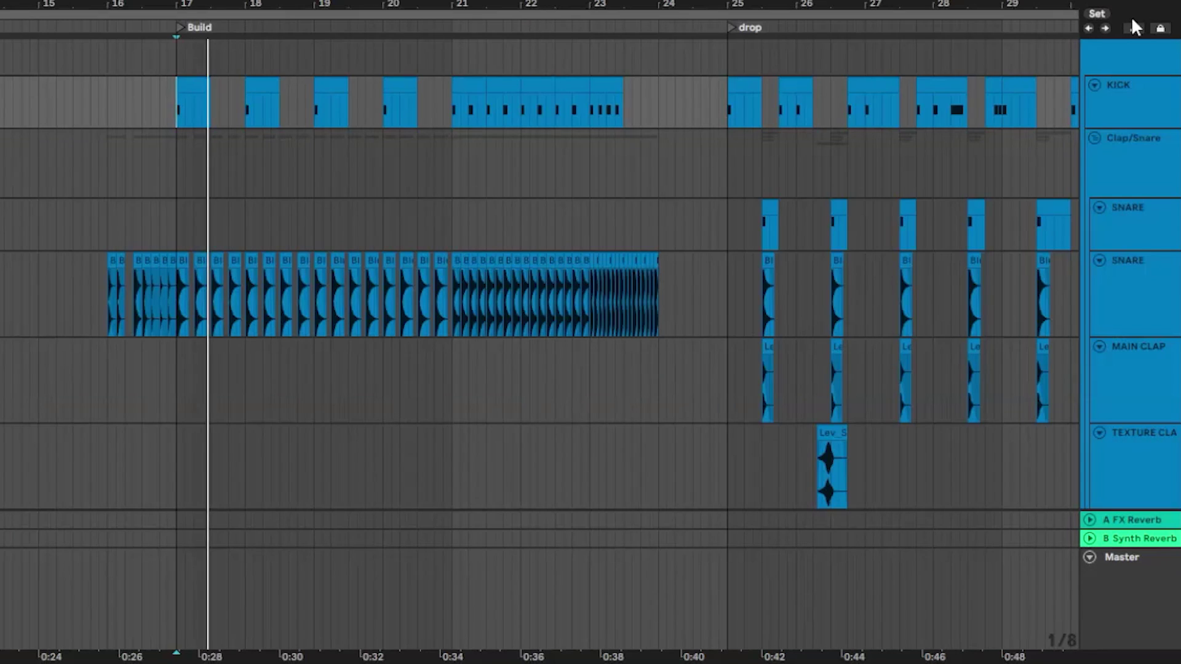
click(1134, 29)
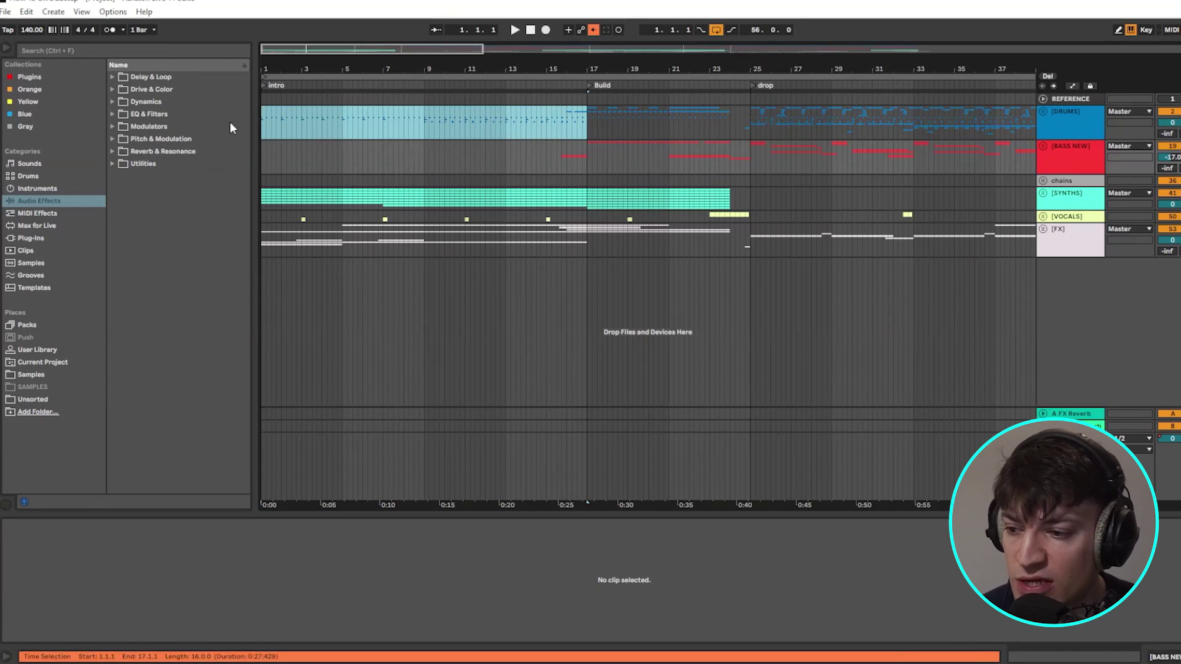
Unfold the drums group and select the hihat, hat 2 and two-step hihat tracks from bar 1 to bar 17.
click(1043, 112)
scroll(431, 259, down, 2)
click(447, 190)
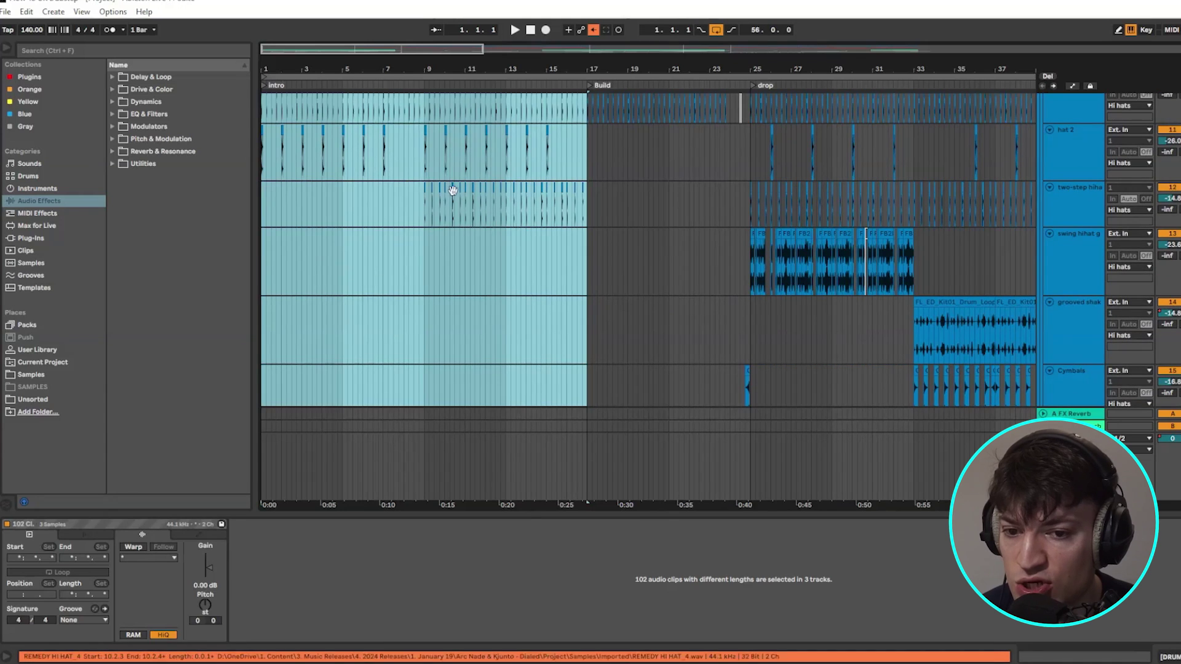
scroll(403, 234, up, 2)
scroll(403, 234, up, 1)
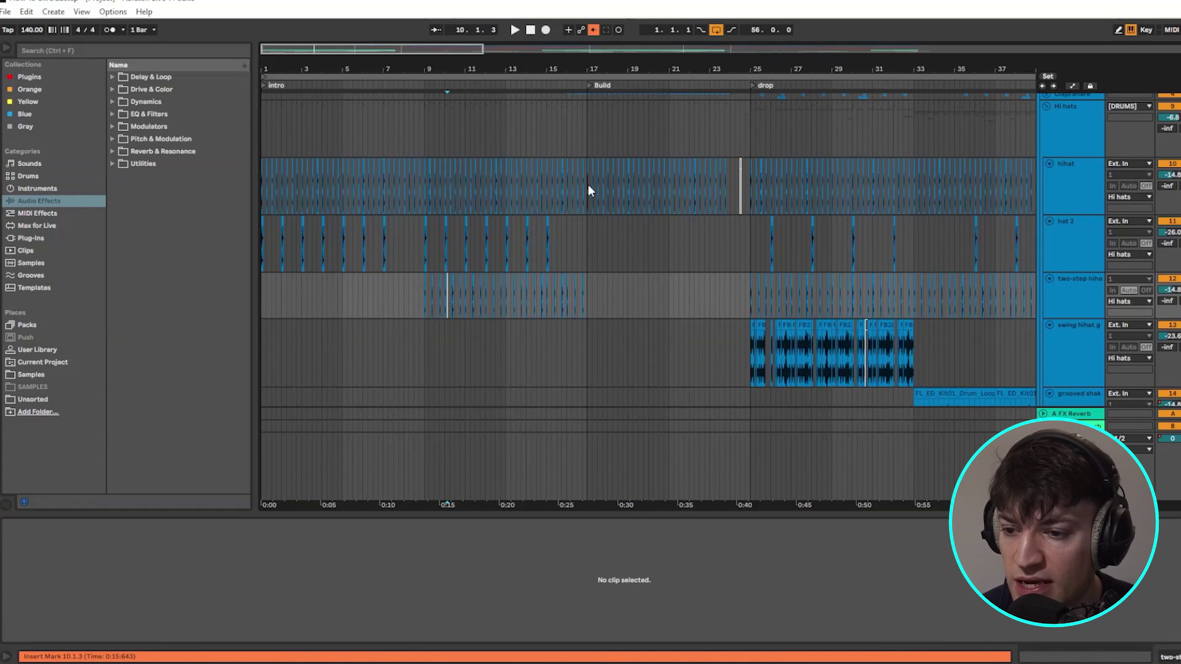
shift+click(582, 224)
shift+click(589, 185)
shift+click(266, 287)
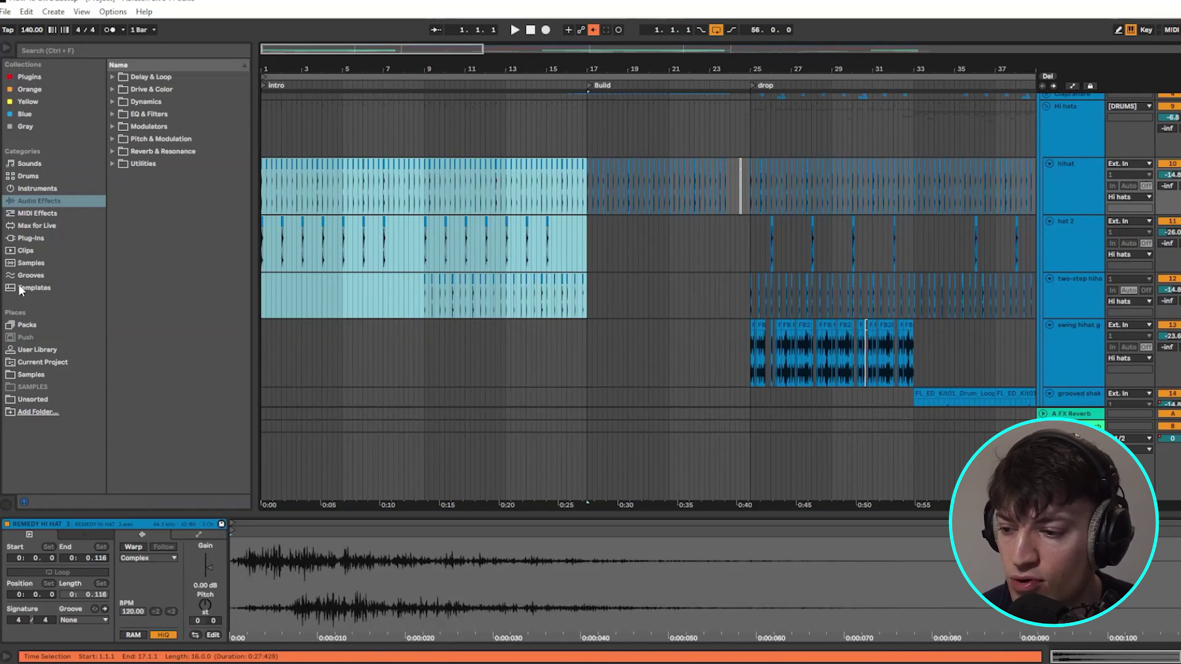
key(ctrl+j)
Play the intro hi-hats from bar 1, and highlight the two-step hihat clips that start at bar 9.
scroll(994, 158, up, 5)
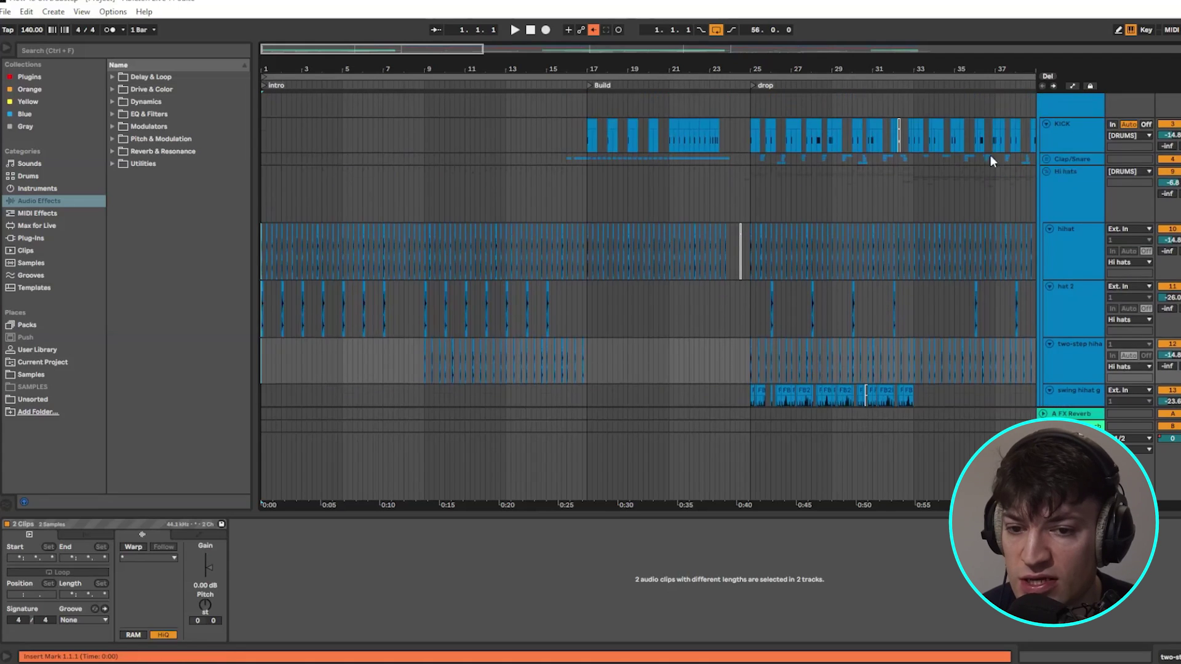
scroll(424, 211, down, 6)
key(space)
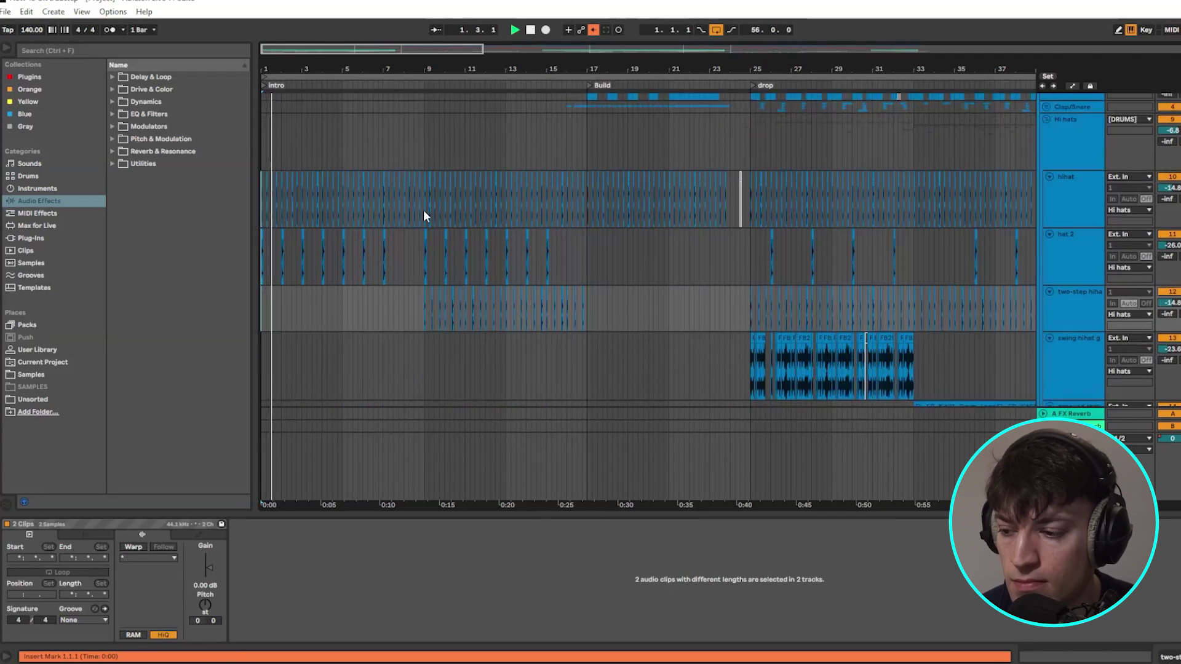
scroll(424, 212, up, 3)
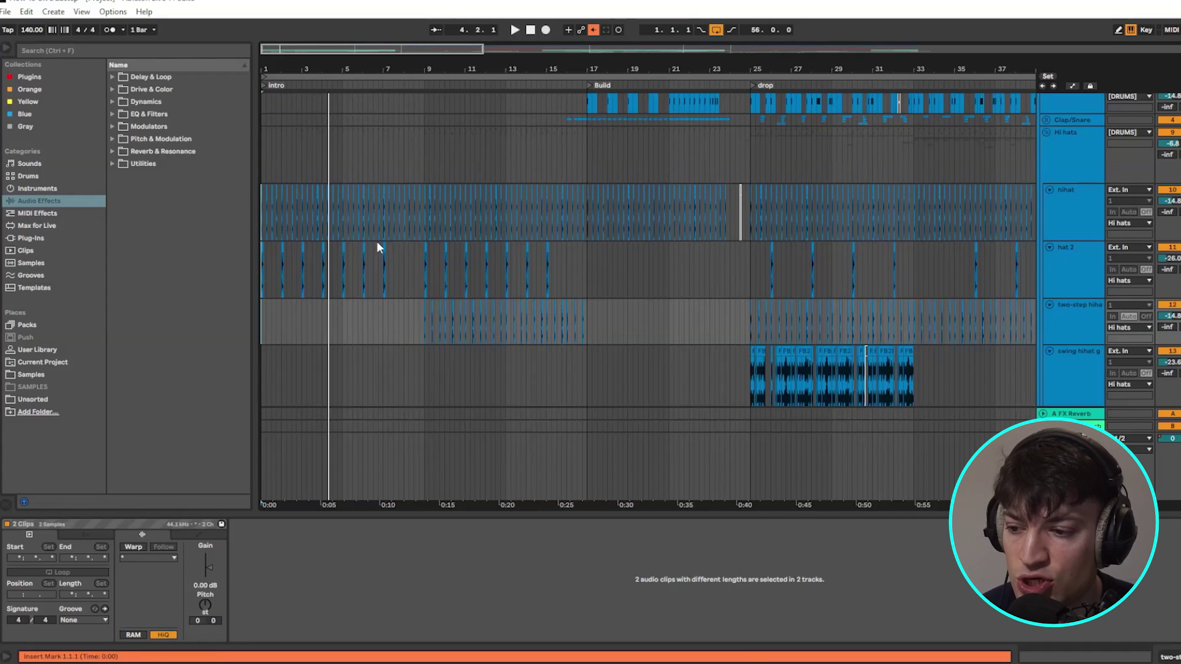
drag(416, 320, 637, 307)
click(637, 321)
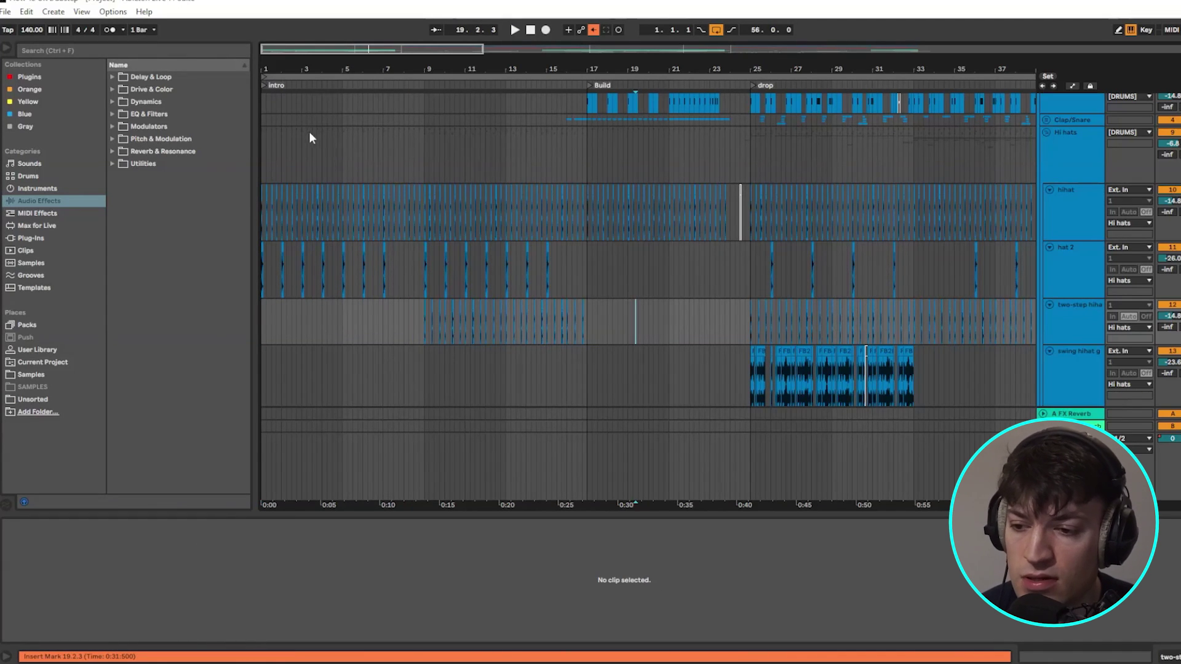
Unfold the Clap/Snare group and play the build's kick and snare roll from bar 17.
scroll(640, 278, up, 2)
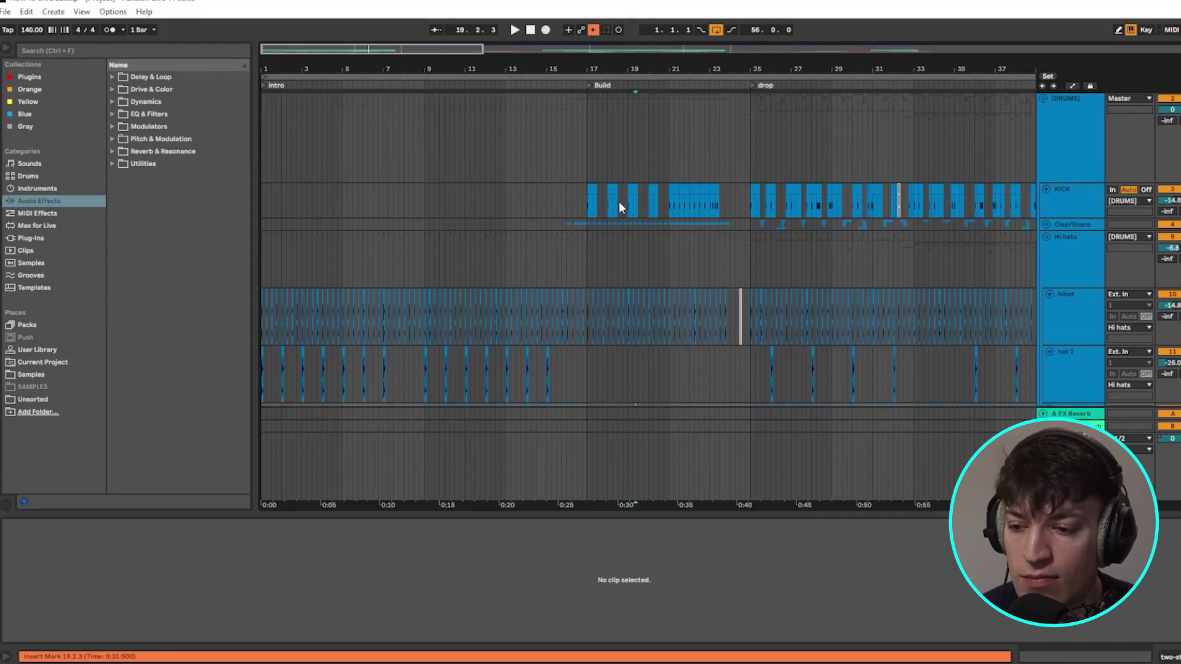
click(590, 203)
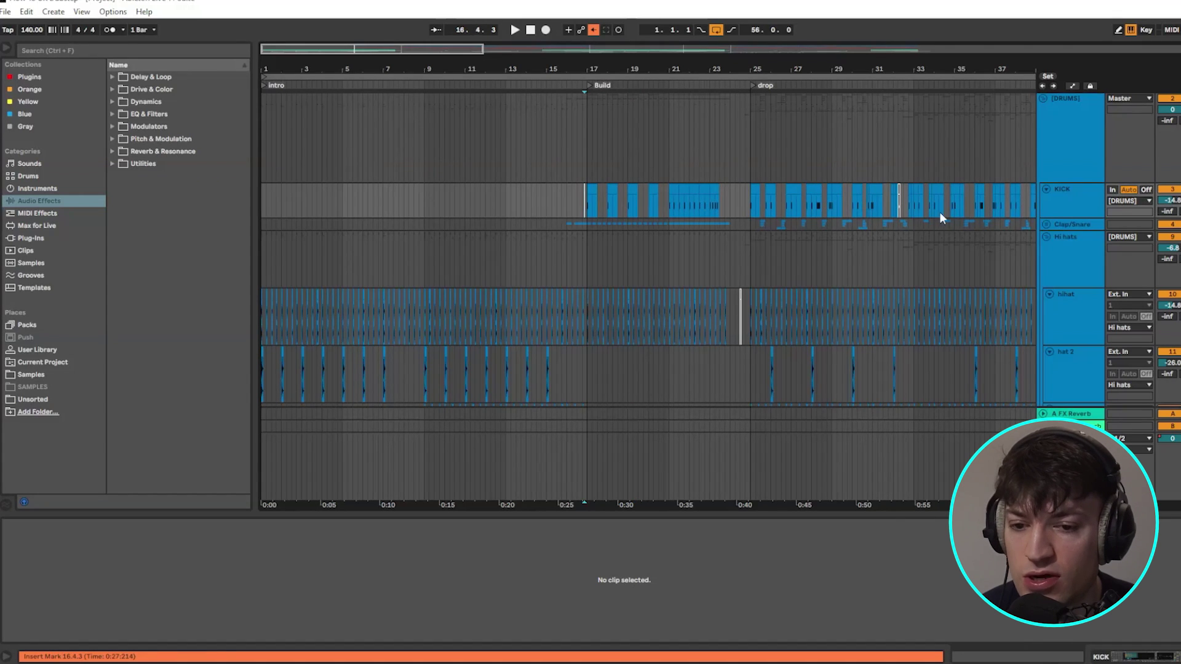
click(1042, 223)
scroll(707, 194, down, 1)
ctrl+scroll(711, 193, up, 3)
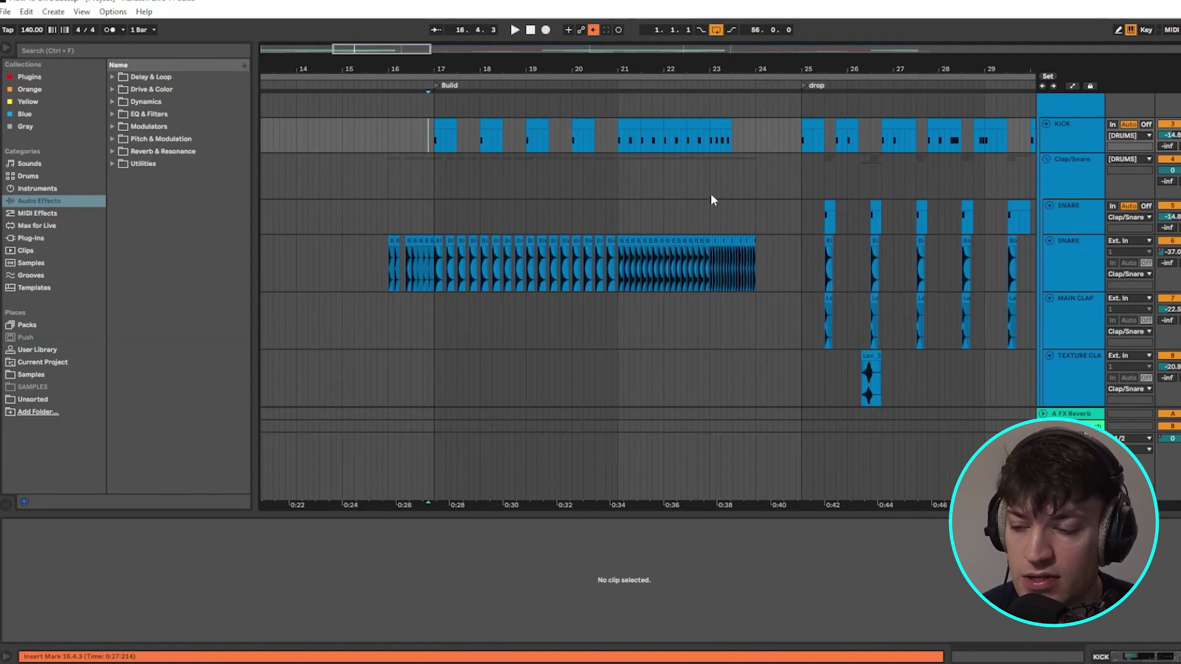
click(436, 142)
key(space)
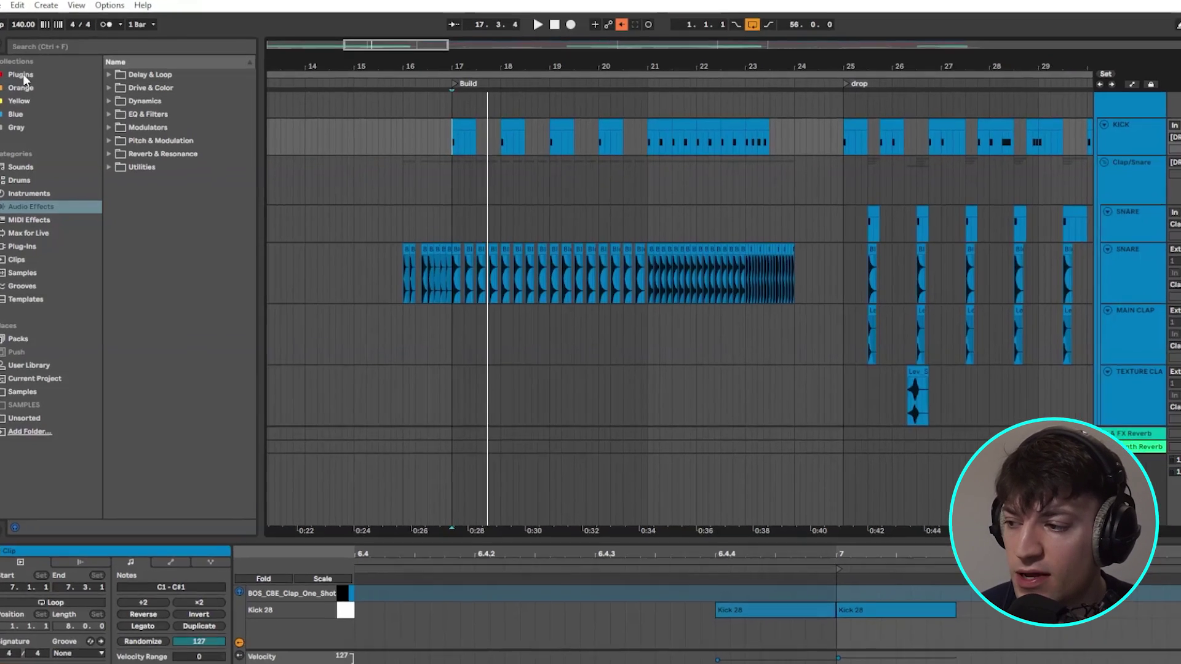
Open the Plugins collection, display the frequency automation of the build snare track's filter EQ, and hide the automation again.
click(29, 77)
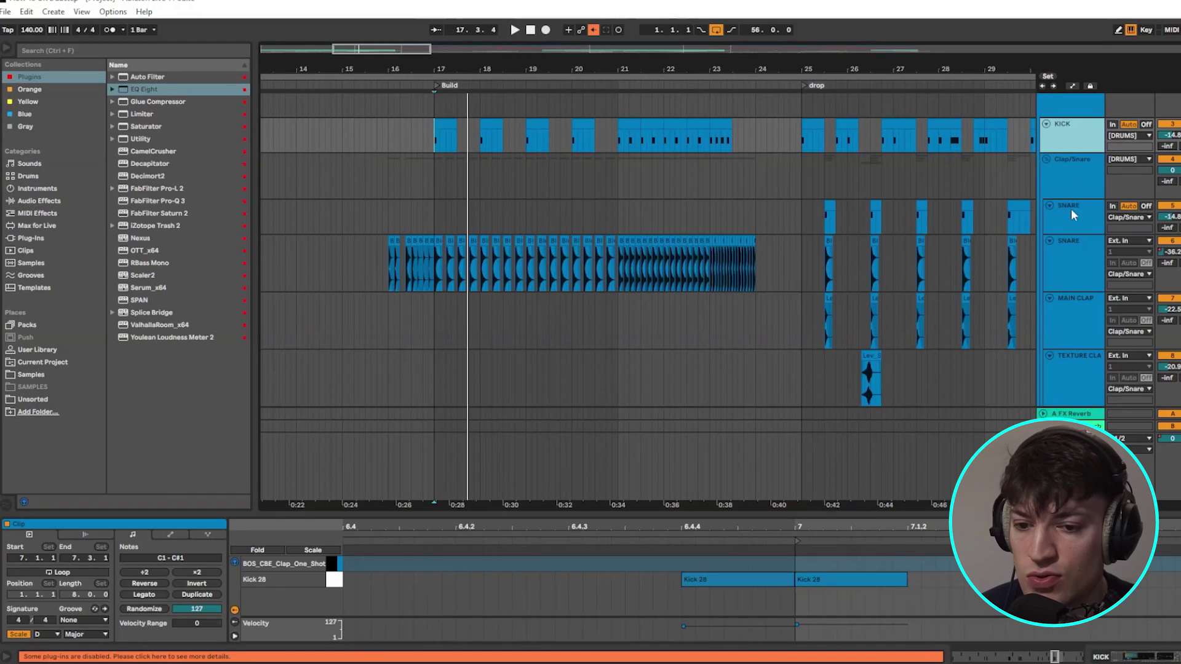
click(1077, 265)
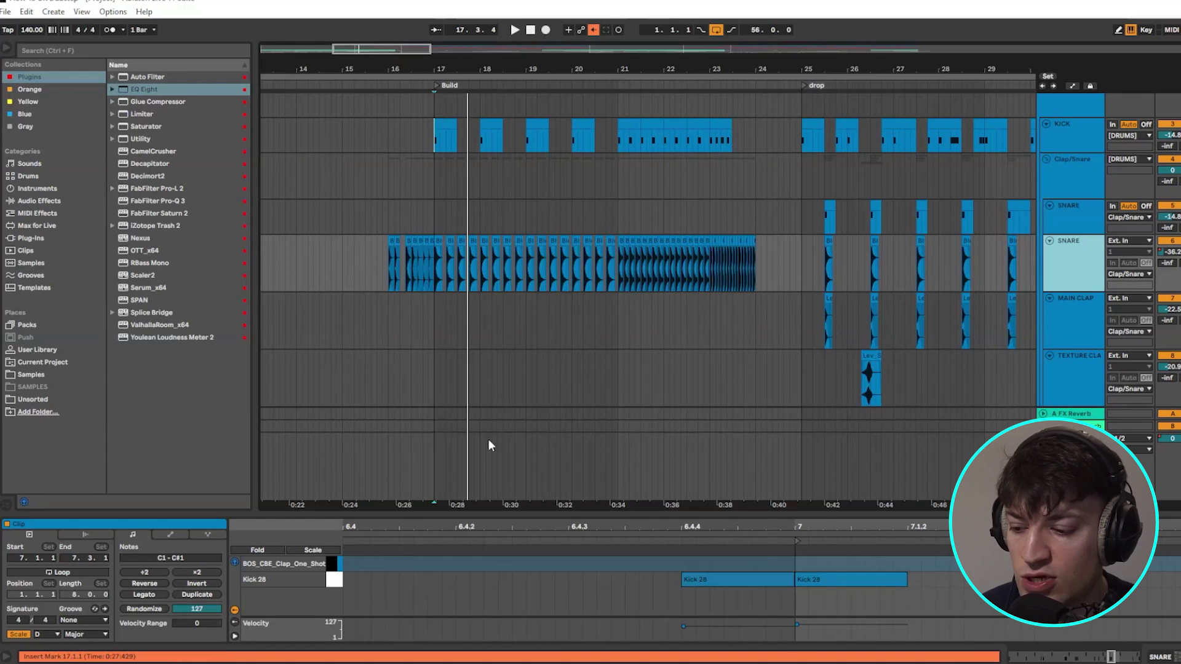
click(1053, 264)
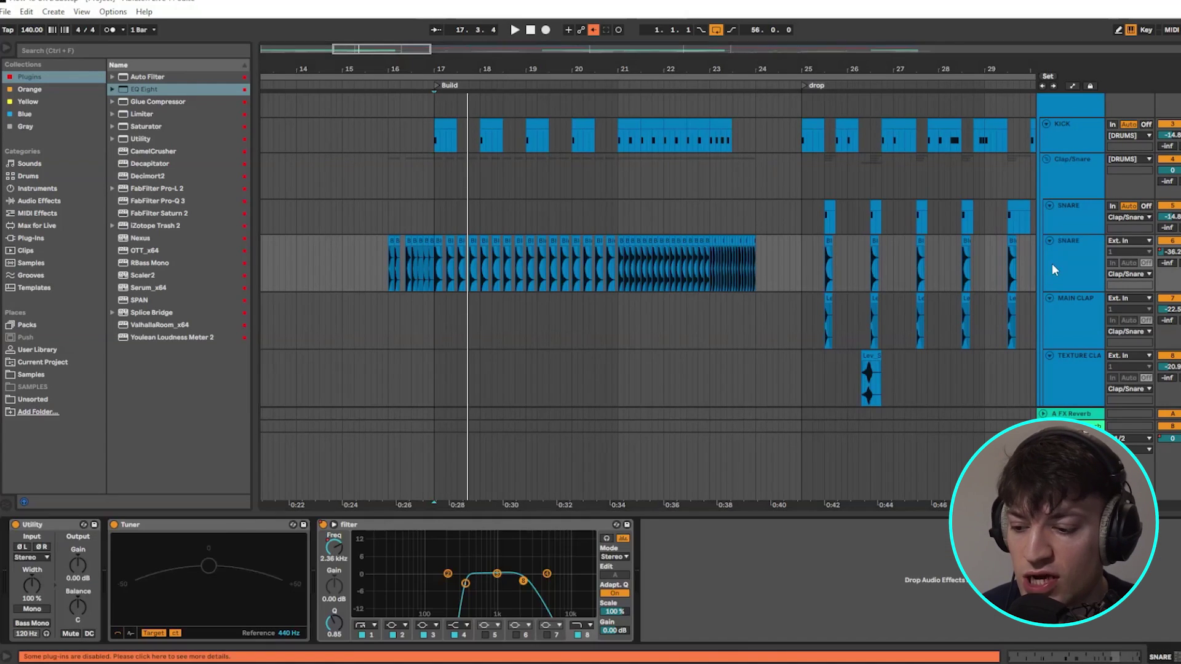
right_click(336, 552)
click(369, 554)
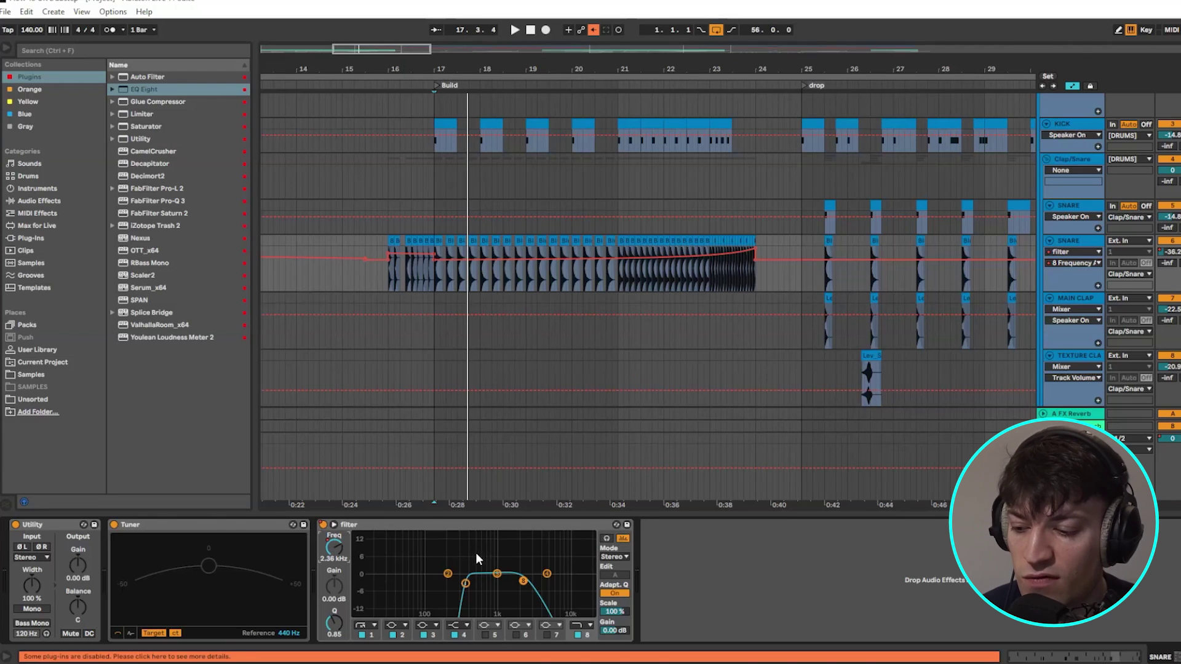
click(1071, 87)
Play the build from bar 17 with automation shown, and examine the snare filter's frequency curve rising to bar 24.
click(430, 141)
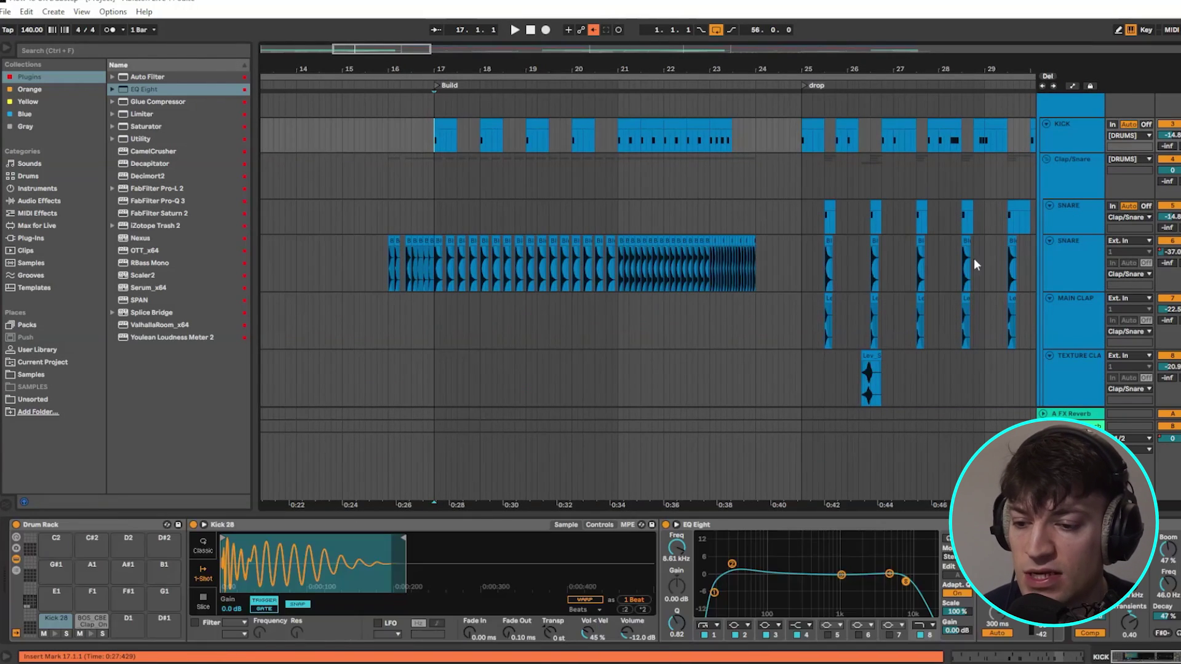
key(space)
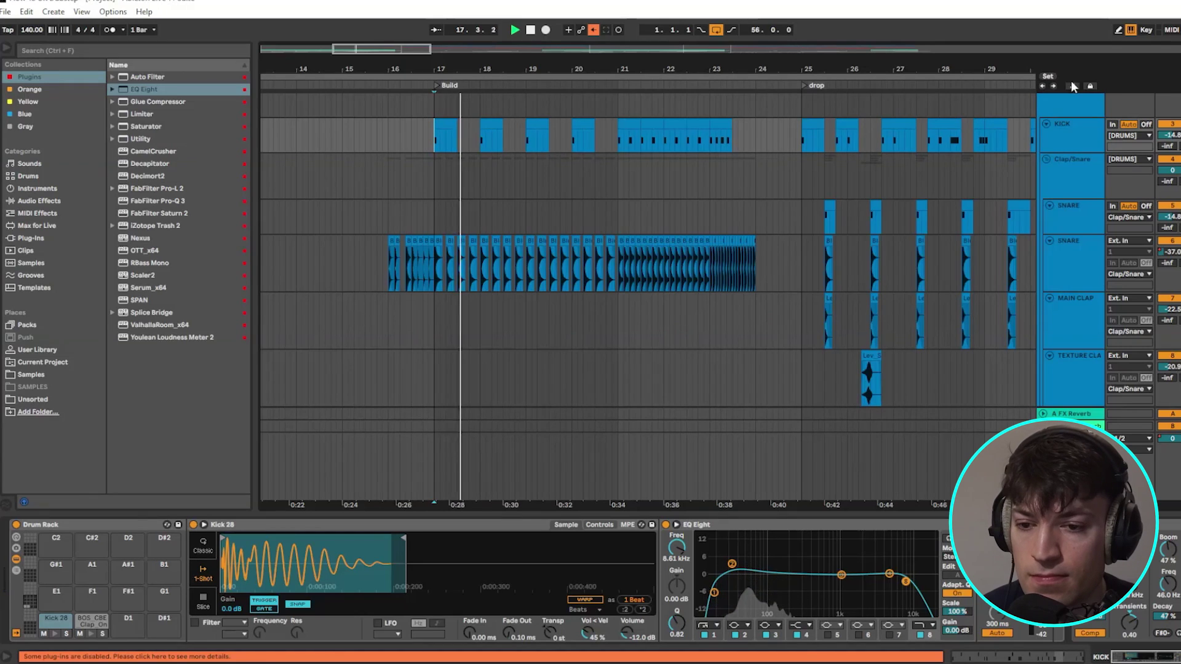
key(a)
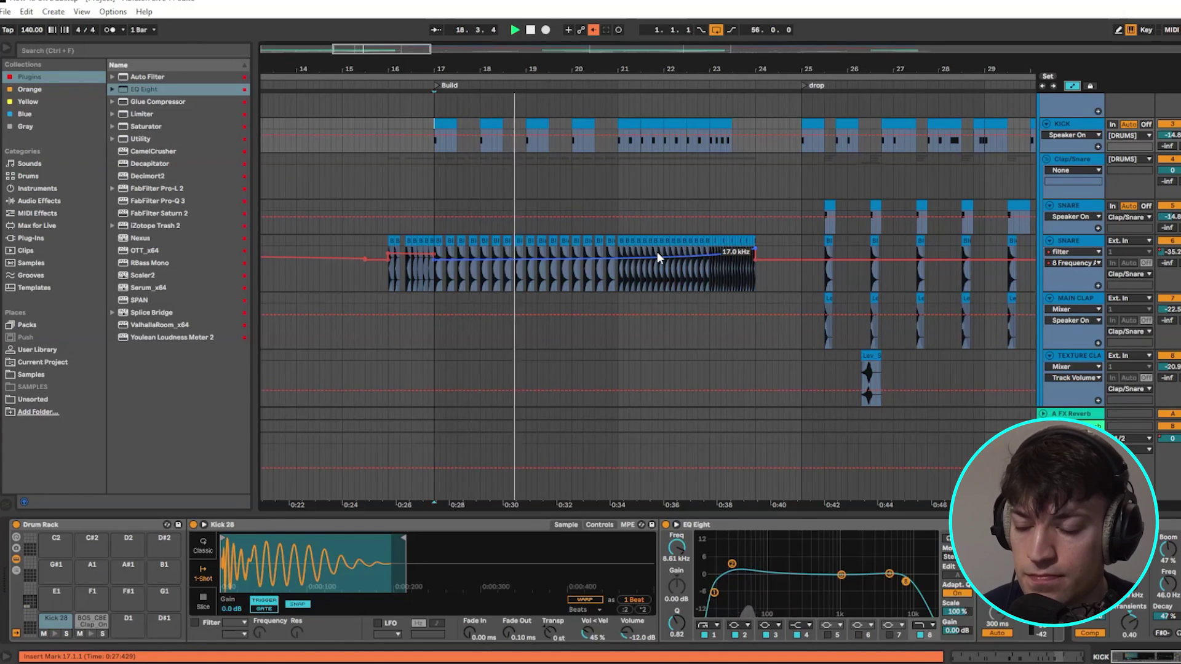
drag(657, 252, 625, 230)
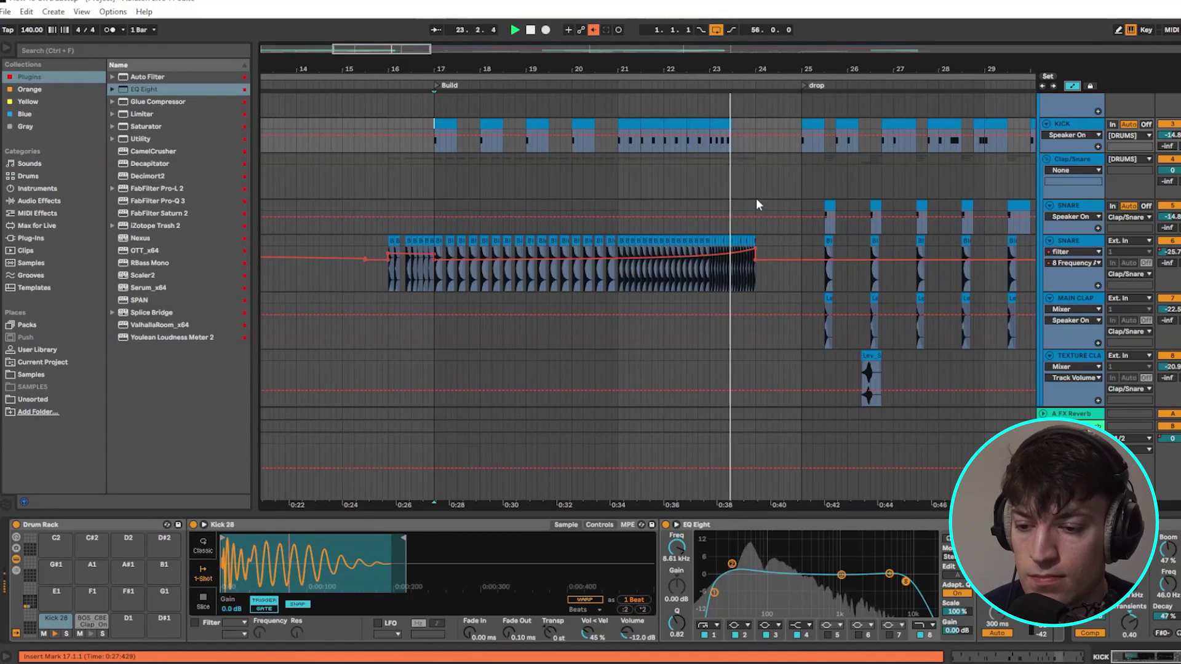
Stop playback, highlight the empty bar 24 before the drop on the kick and snare tracks, and hide the automation.
key(space)
drag(765, 154, 801, 288)
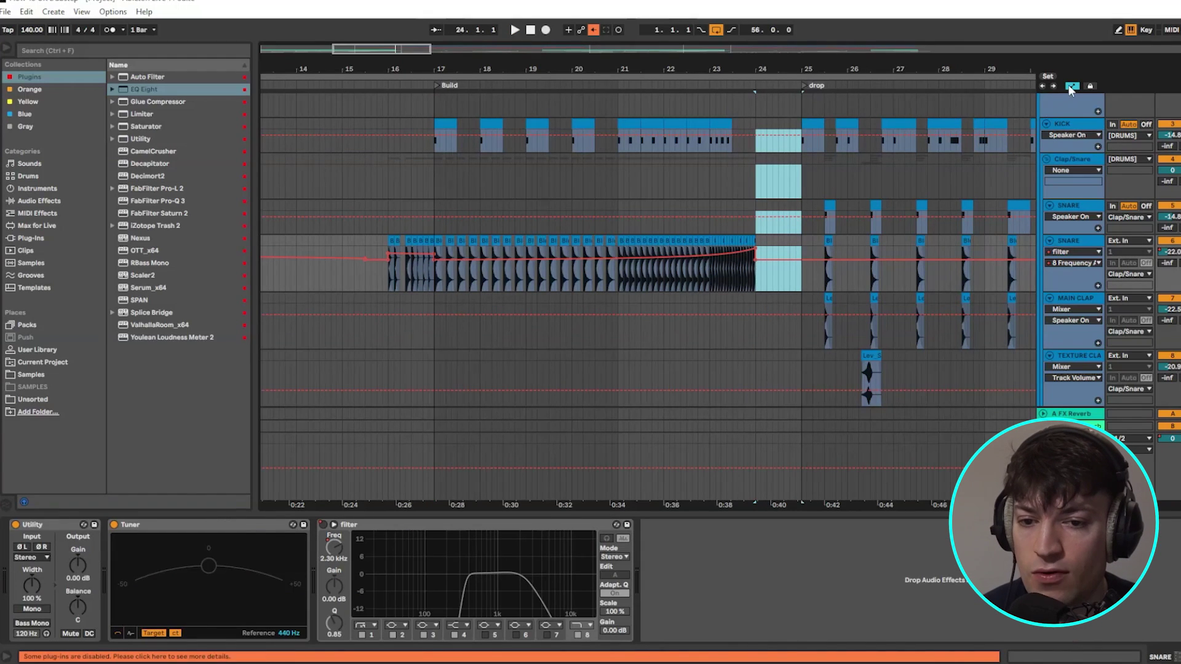
key(a)
scroll(709, 257, down, 2)
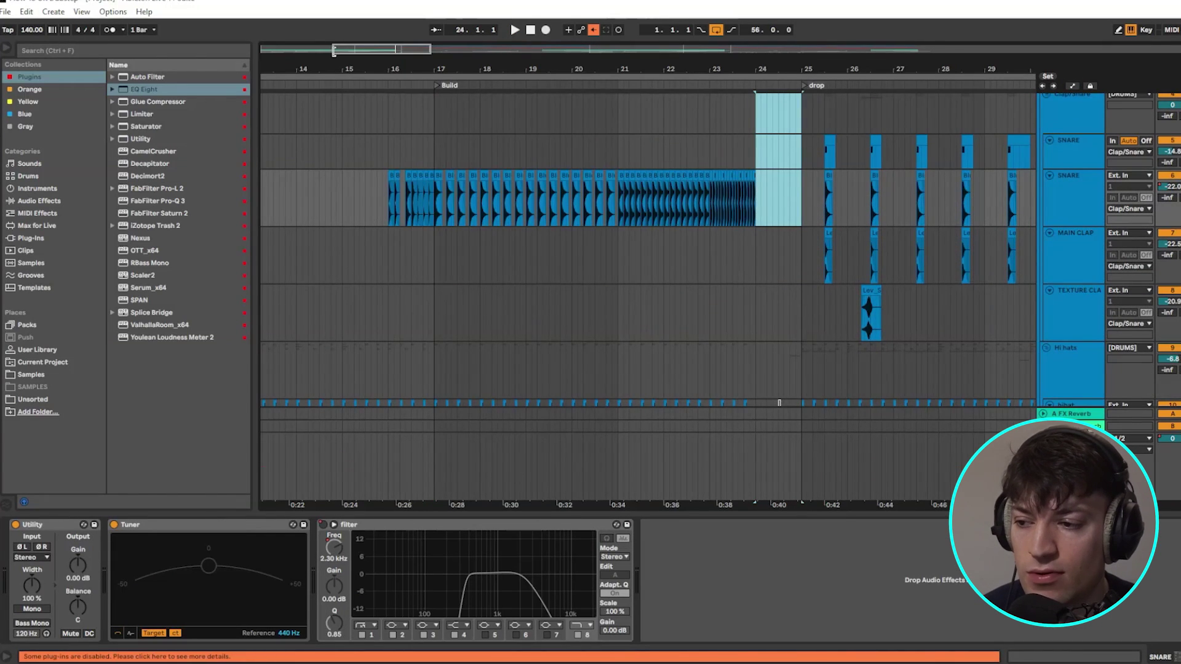
Show the arrangement from bar 1 and fold the DRUMS group so only the main groups are displayed.
key(minus)
scroll(864, 258, up, 3)
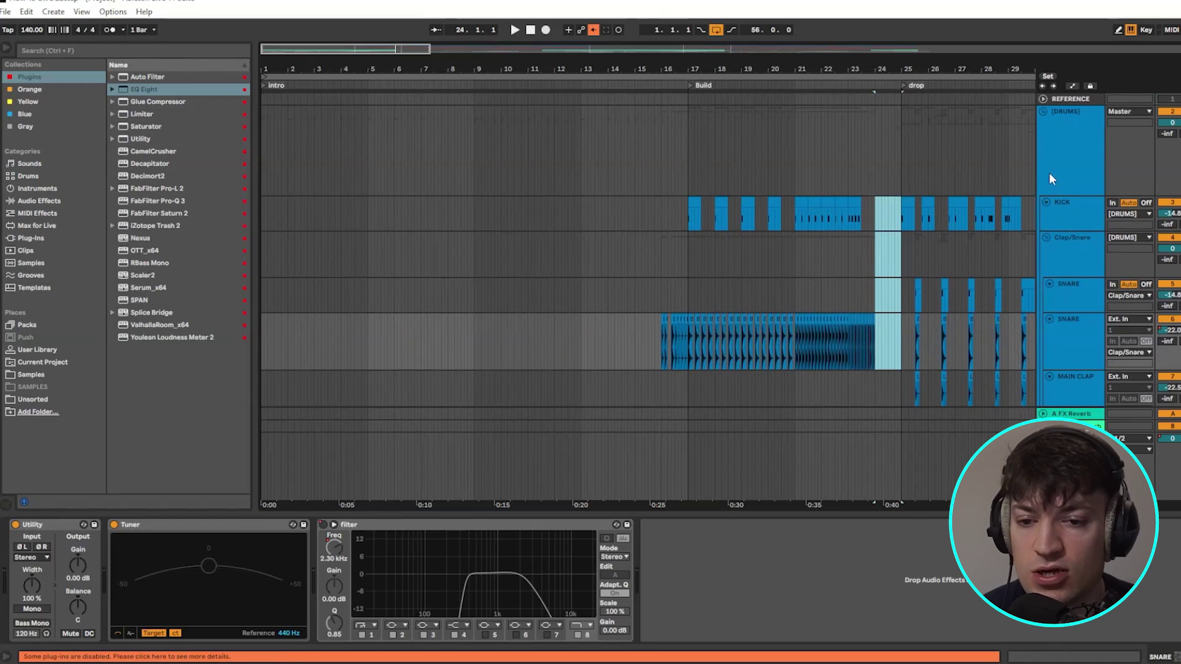
alt+click(1049, 172)
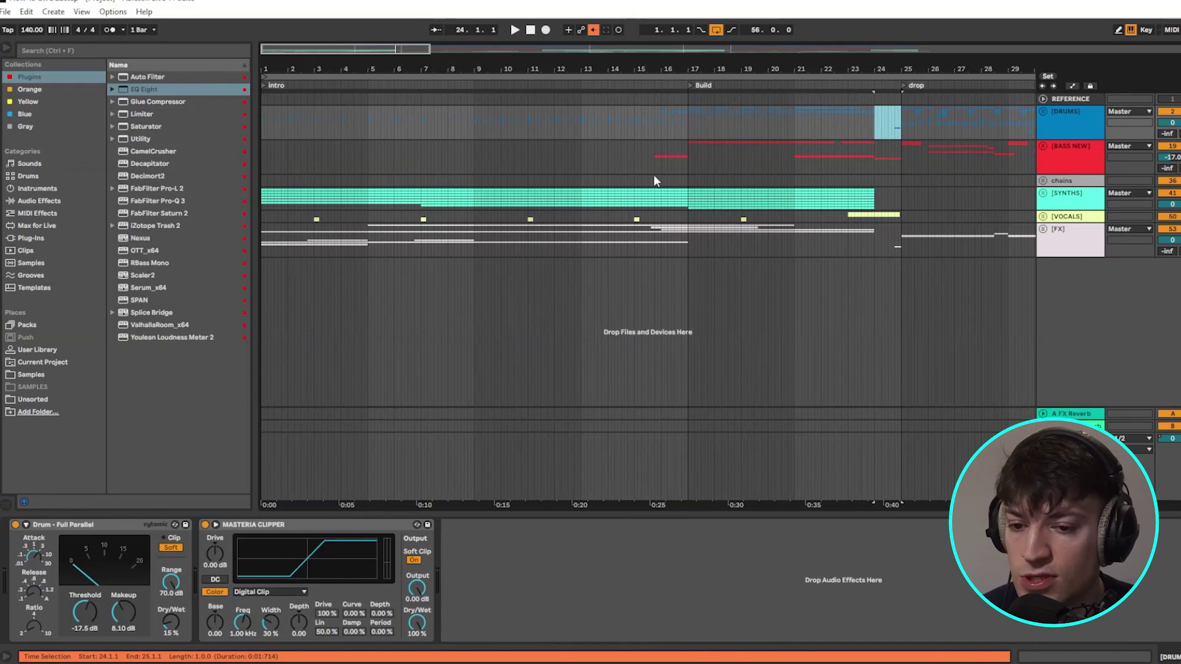
Unfold the SYNTHS group and look over its layers, from the canyon wind sample down to the movie track.
click(263, 197)
click(1100, 210)
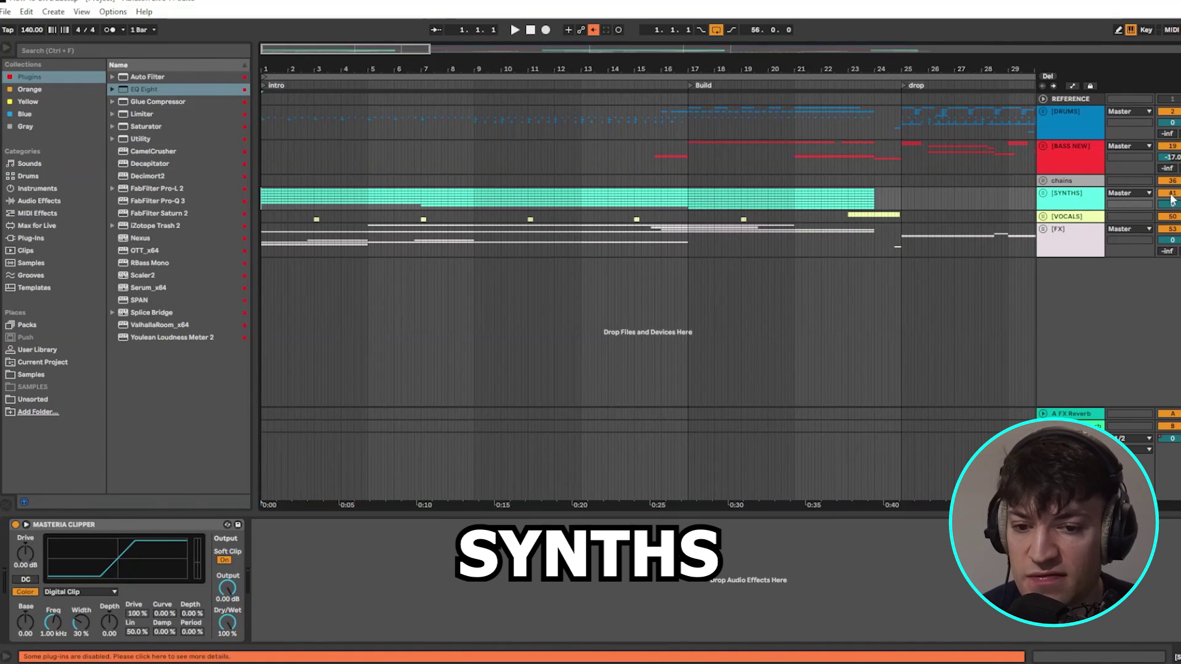
click(1043, 193)
scroll(359, 337, down, 2)
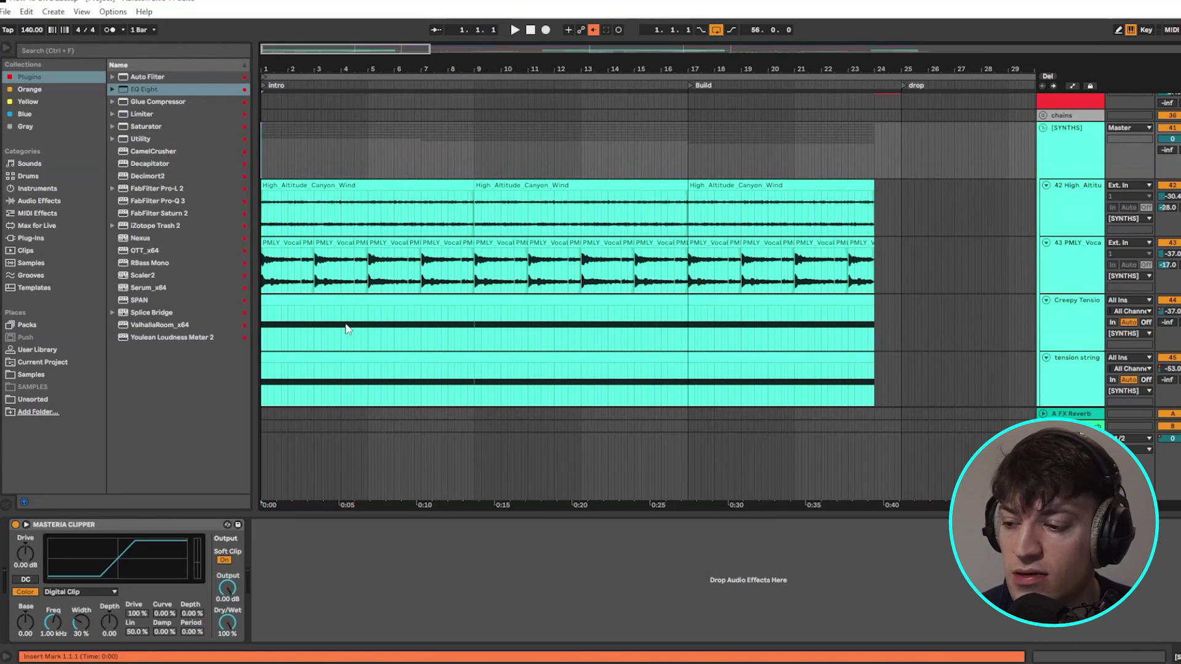
scroll(344, 329, down, 2)
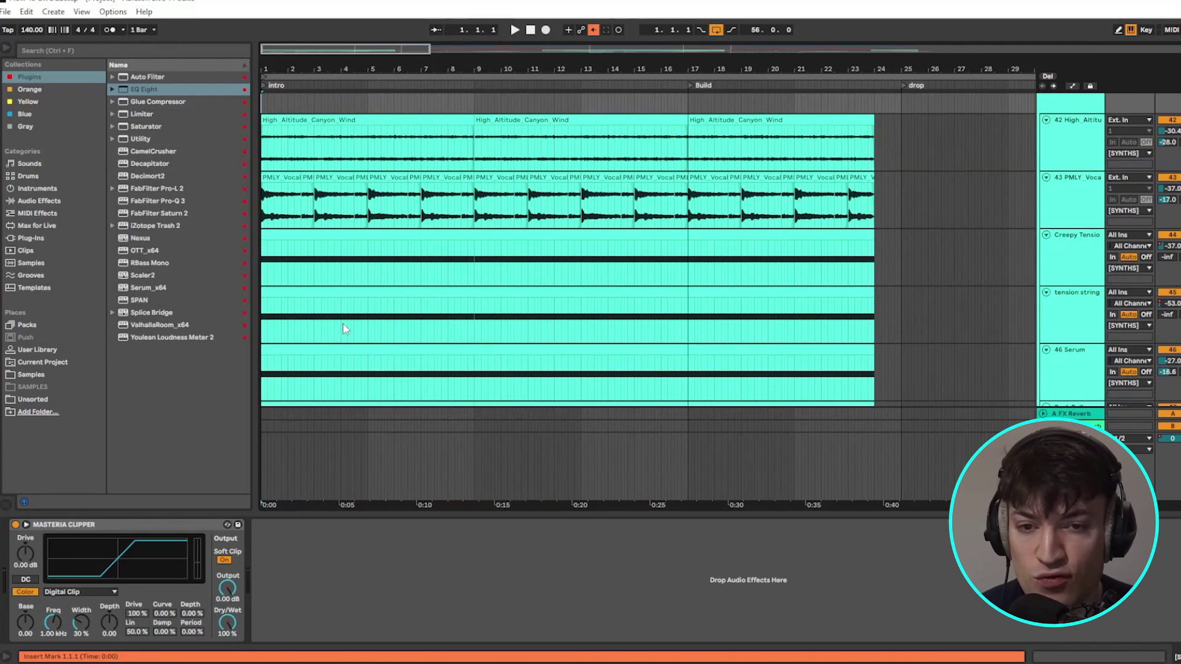
scroll(343, 329, down, 5)
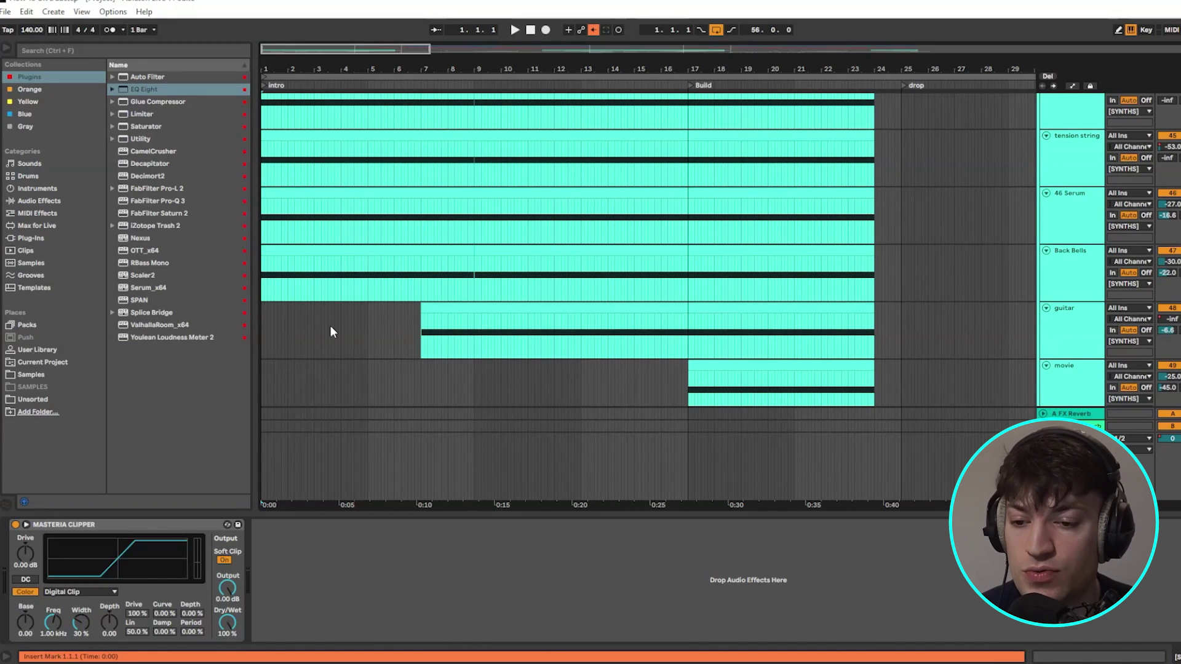
scroll(330, 332, up, 6)
Play the High_Altitude_Canyon_Wind layer from bar 1, and highlight the PMLY vocal sample starting at bar 3.
click(268, 194)
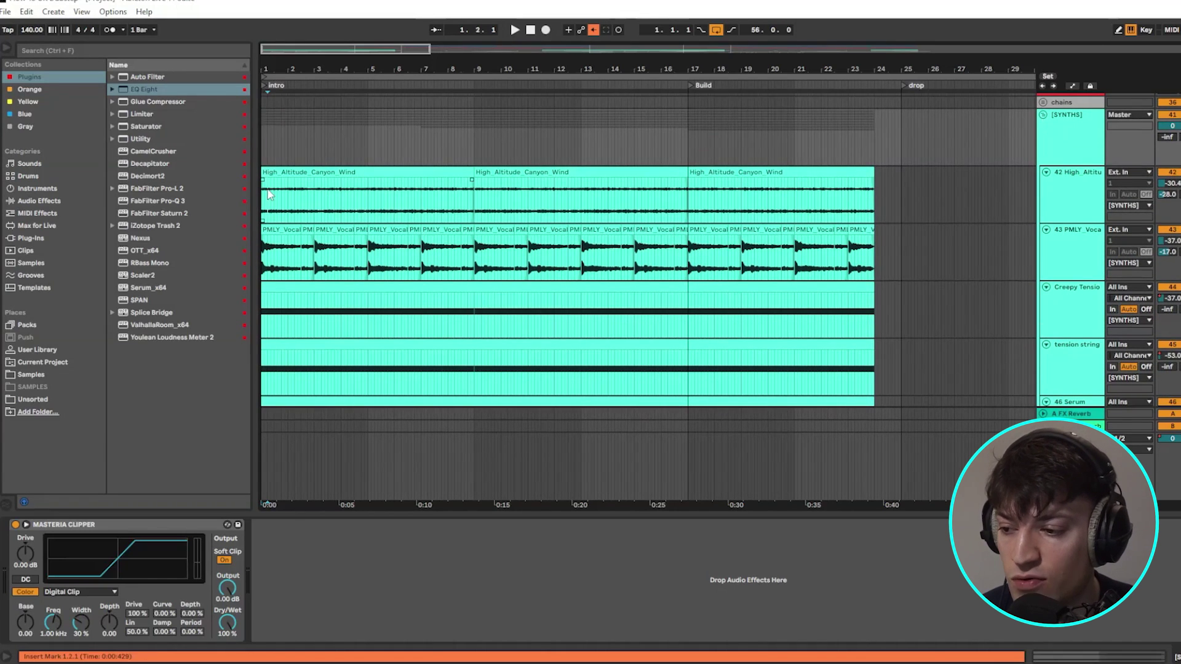
scroll(317, 240, down, 2)
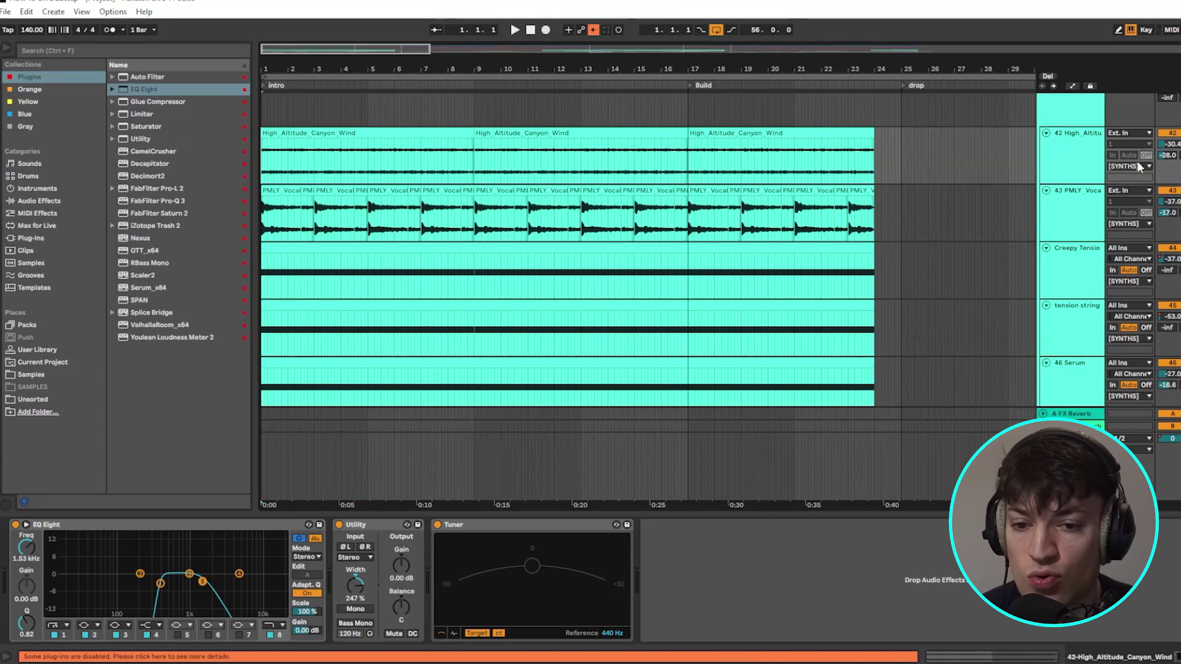
key(space)
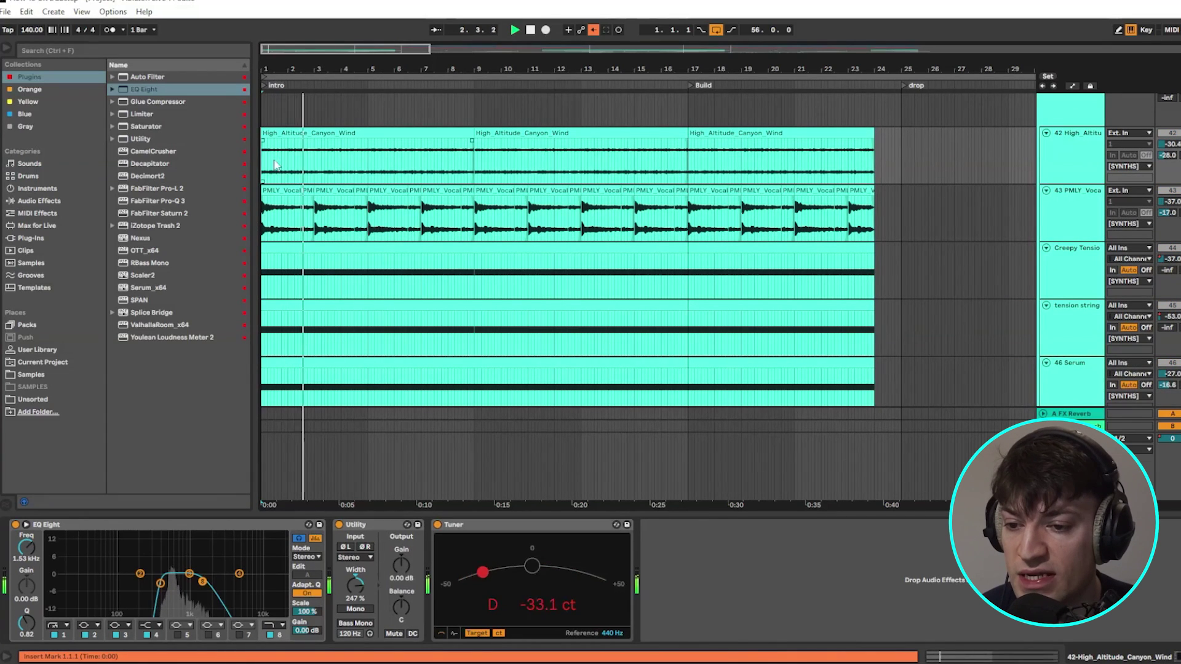
click(474, 232)
drag(314, 215, 354, 215)
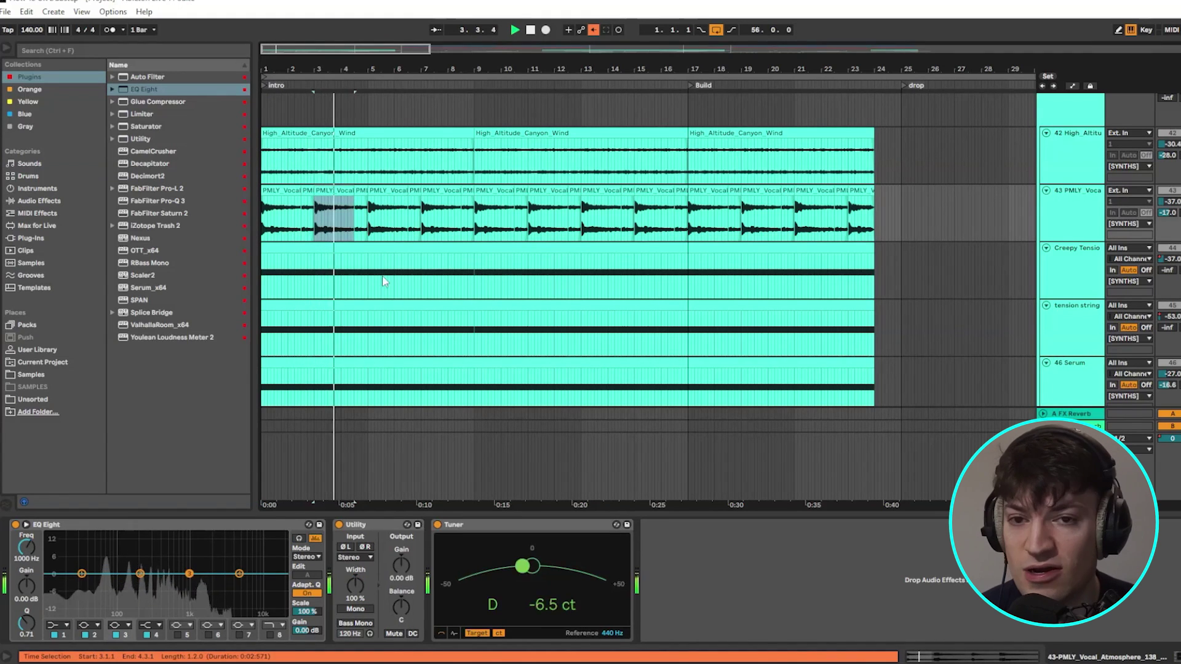
Stop playback, open the Creepy Tension track's intro MIDI clip, and enlarge the note editor to inspect its notes.
scroll(368, 277, down, 1)
scroll(368, 278, down, 1)
click(690, 248)
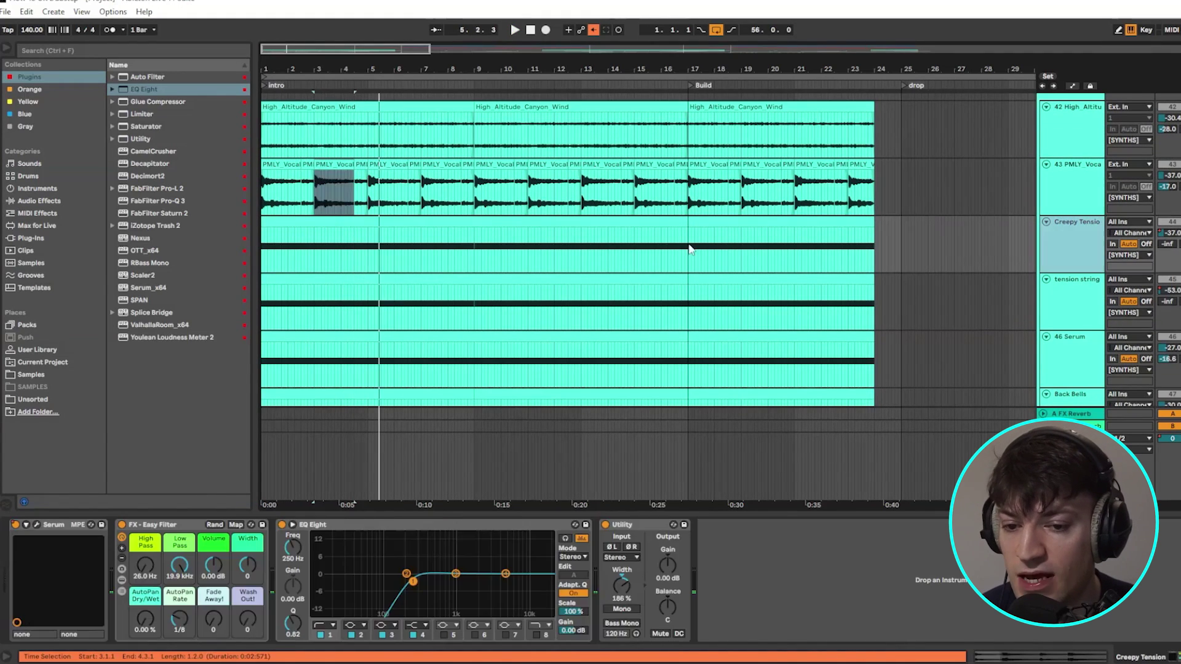
double_click(546, 225)
key(space)
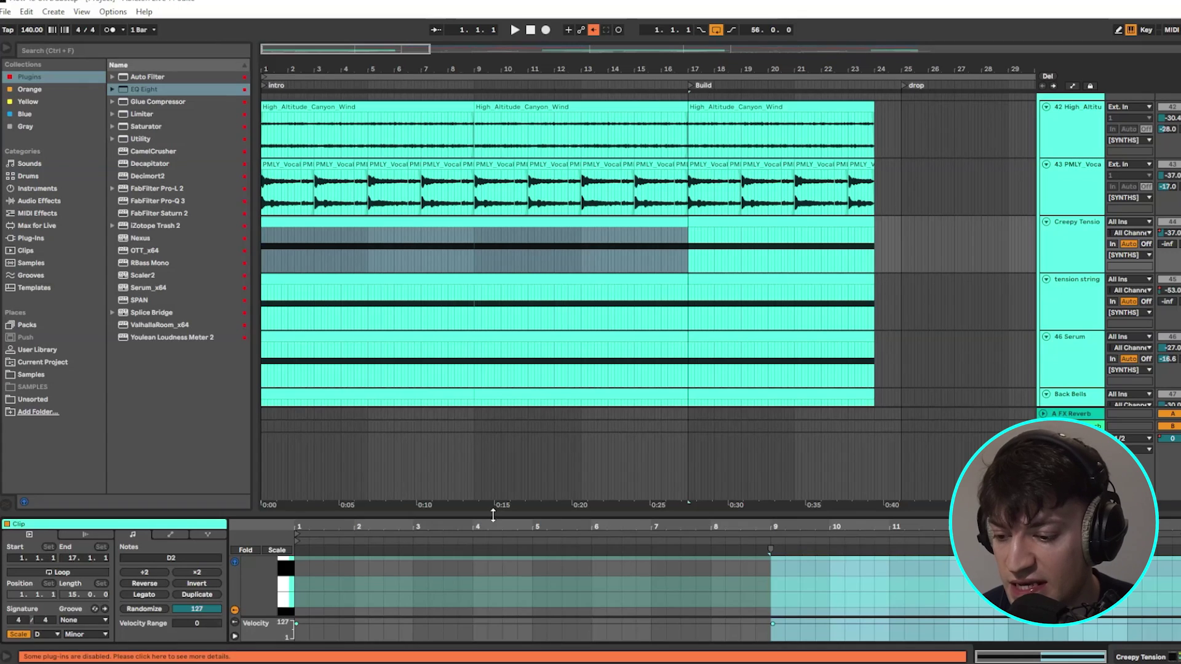
drag(493, 515, 493, 358)
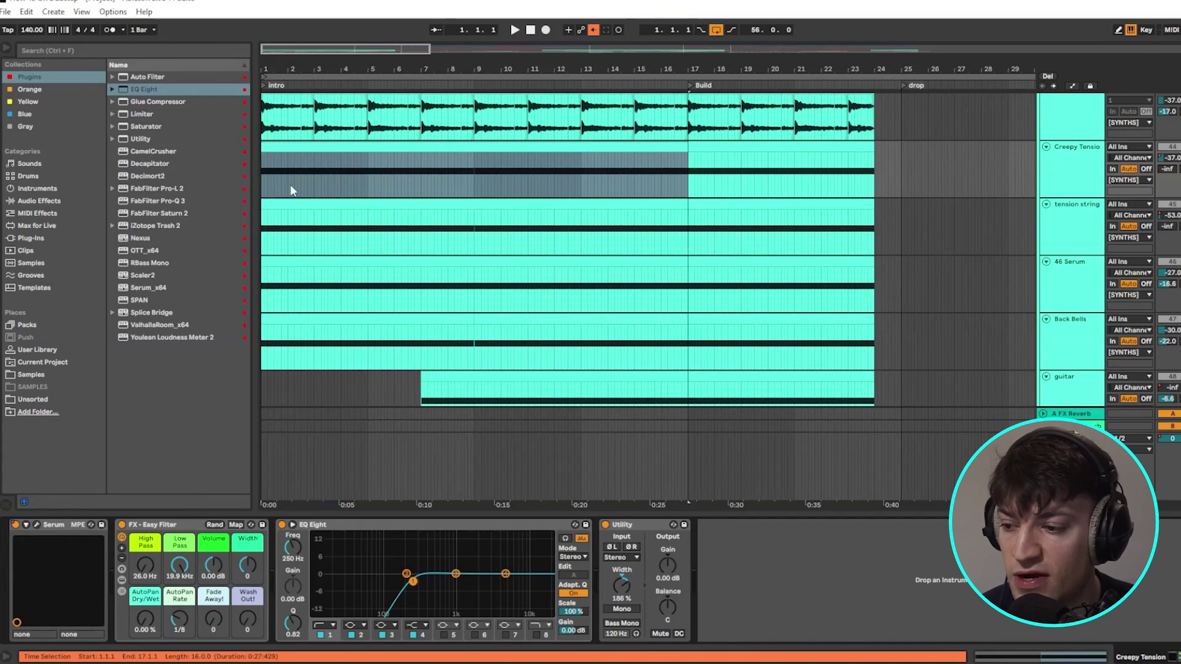
Play the Creepy Tension layer from bar 1 and stop it after a short listen.
click(265, 179)
key(space)
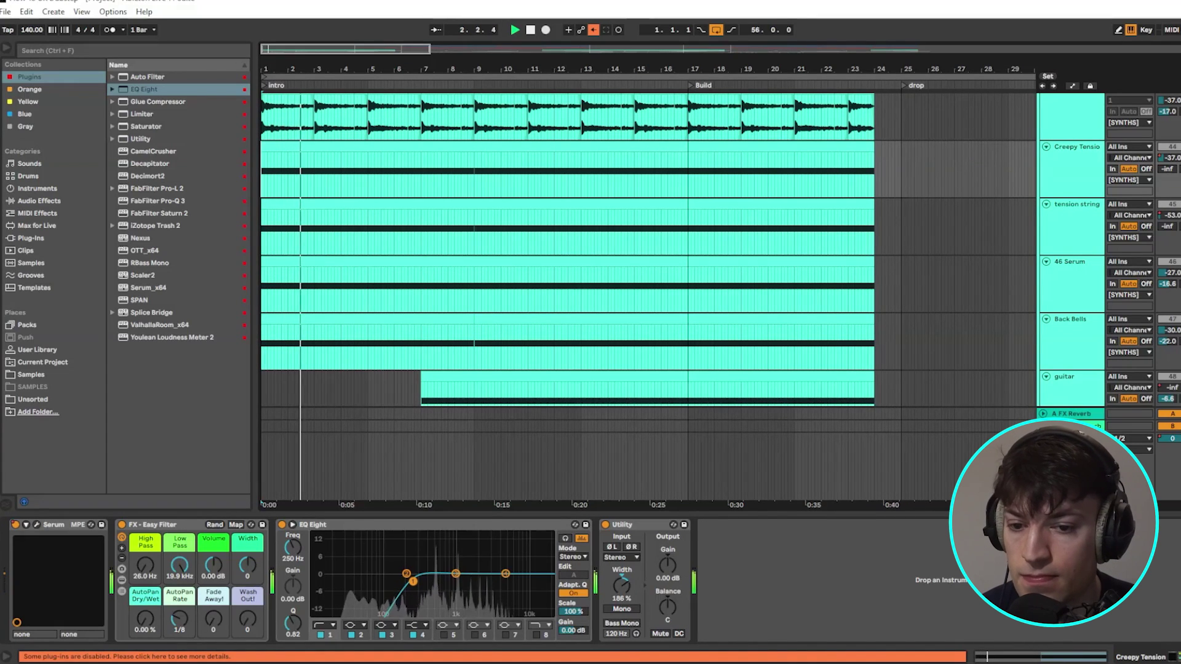
key(space)
Play the tension strings layer from bar 1, and replay the intro from the start while checking the synth tracks beneath it.
click(266, 198)
scroll(266, 198, down, 1)
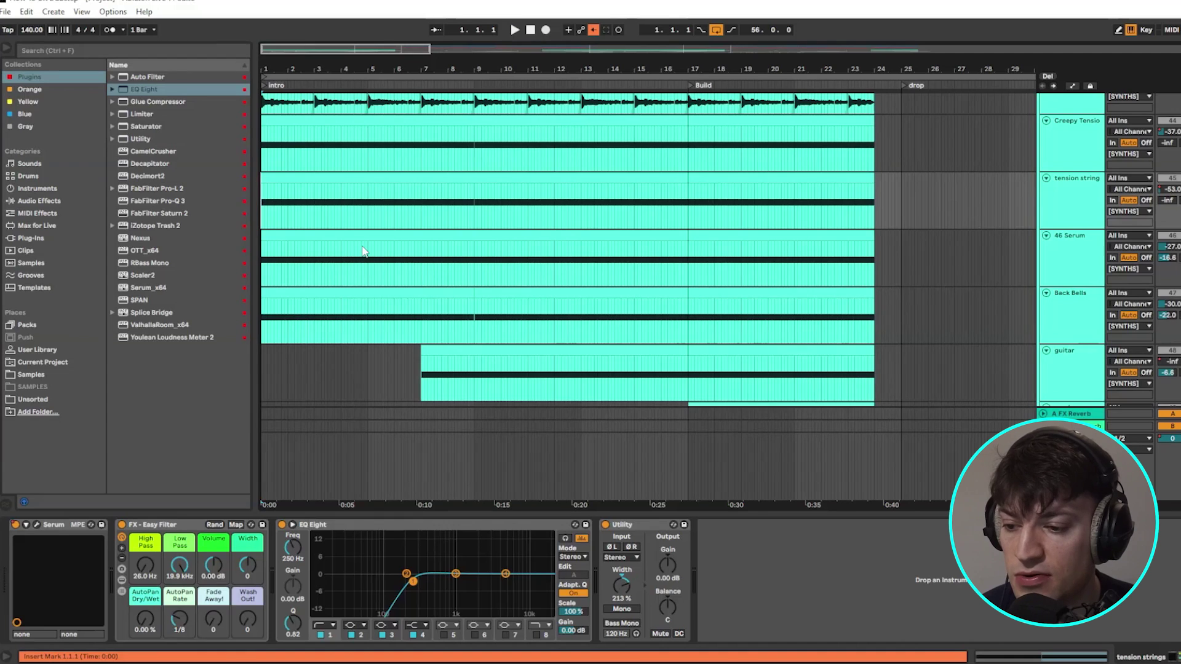
scroll(363, 251, down, 2)
scroll(363, 251, up, 2)
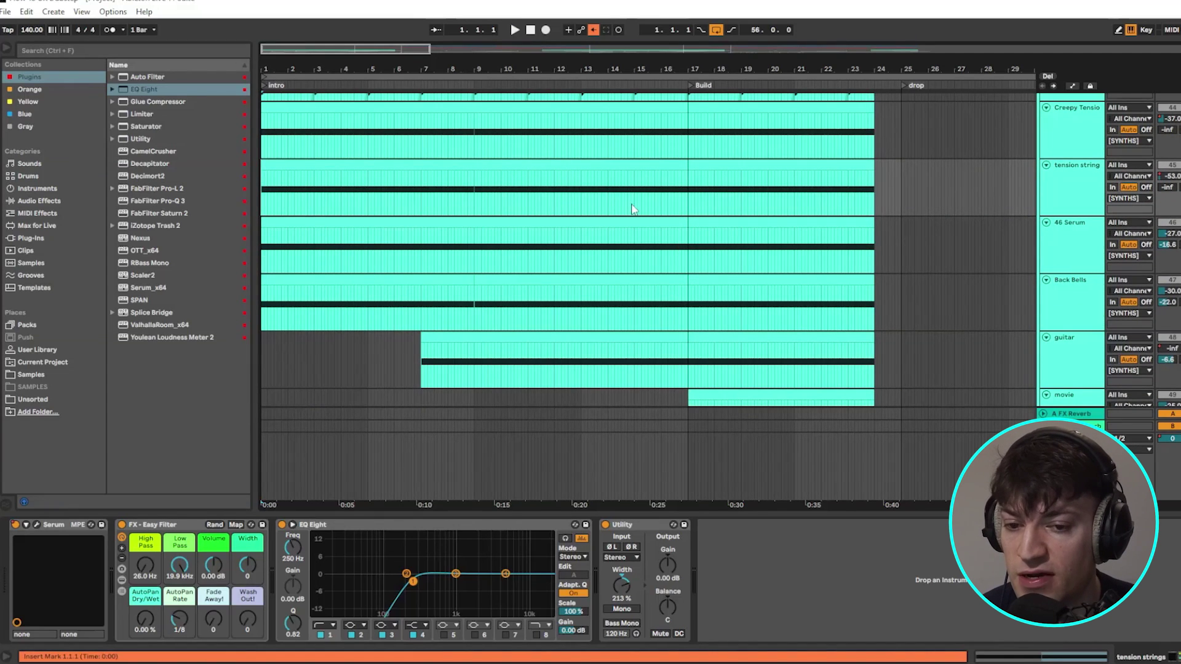
key(space)
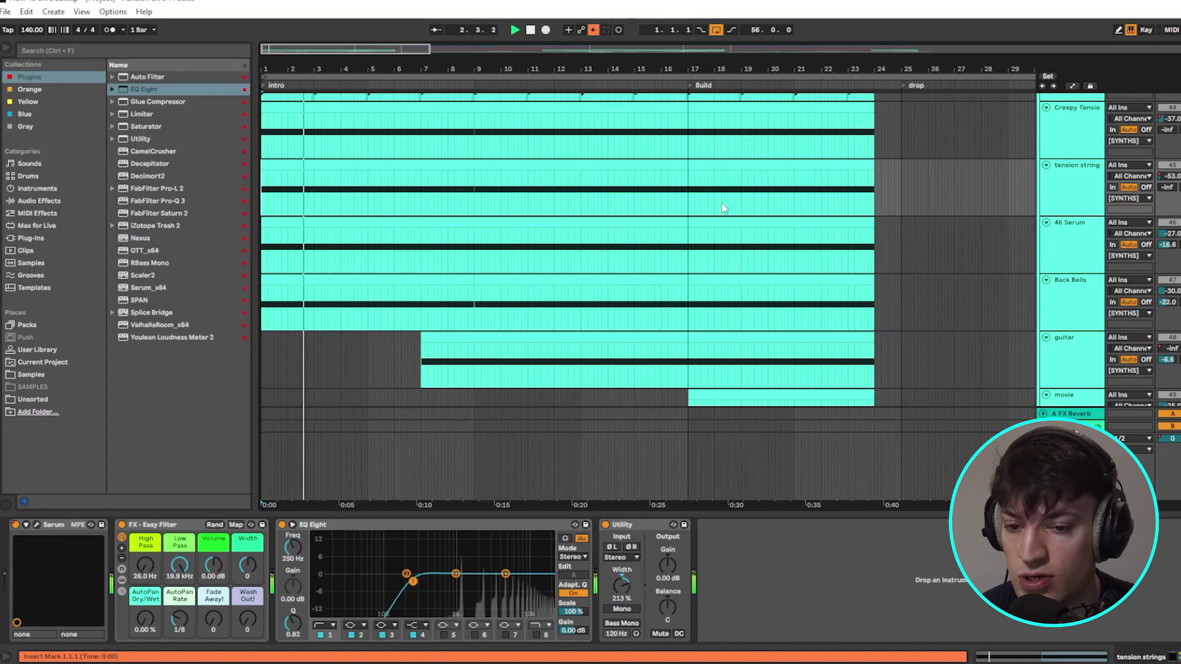
key(space)
key(space)
scroll(577, 273, down, 1)
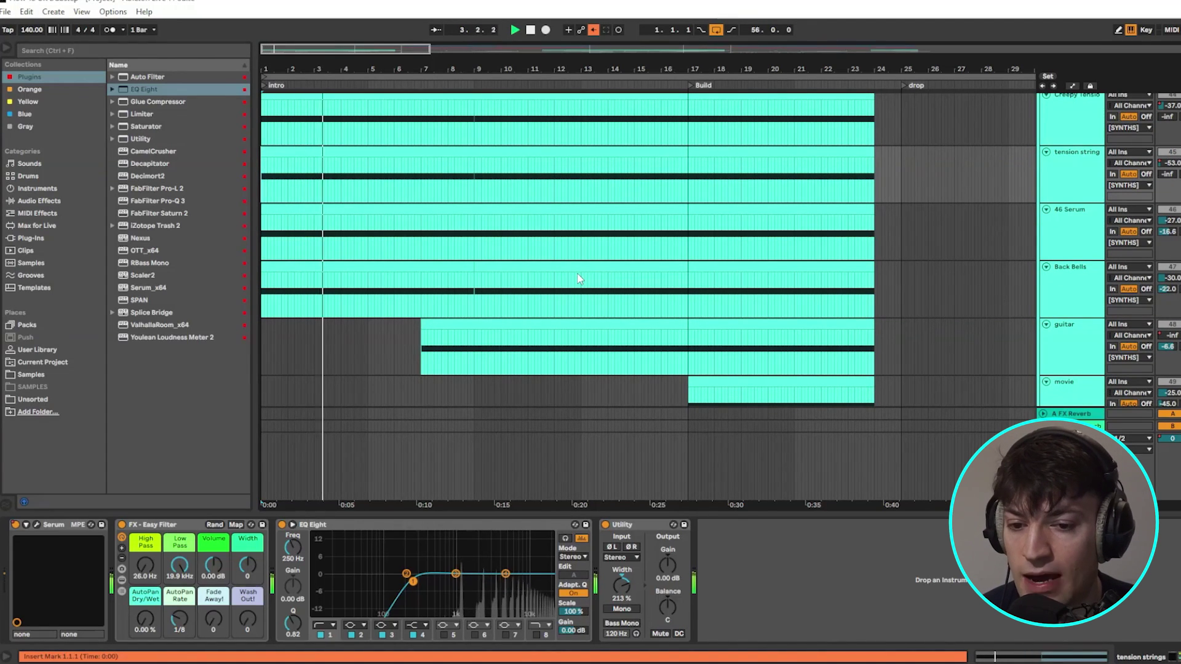
key(space)
key(space)
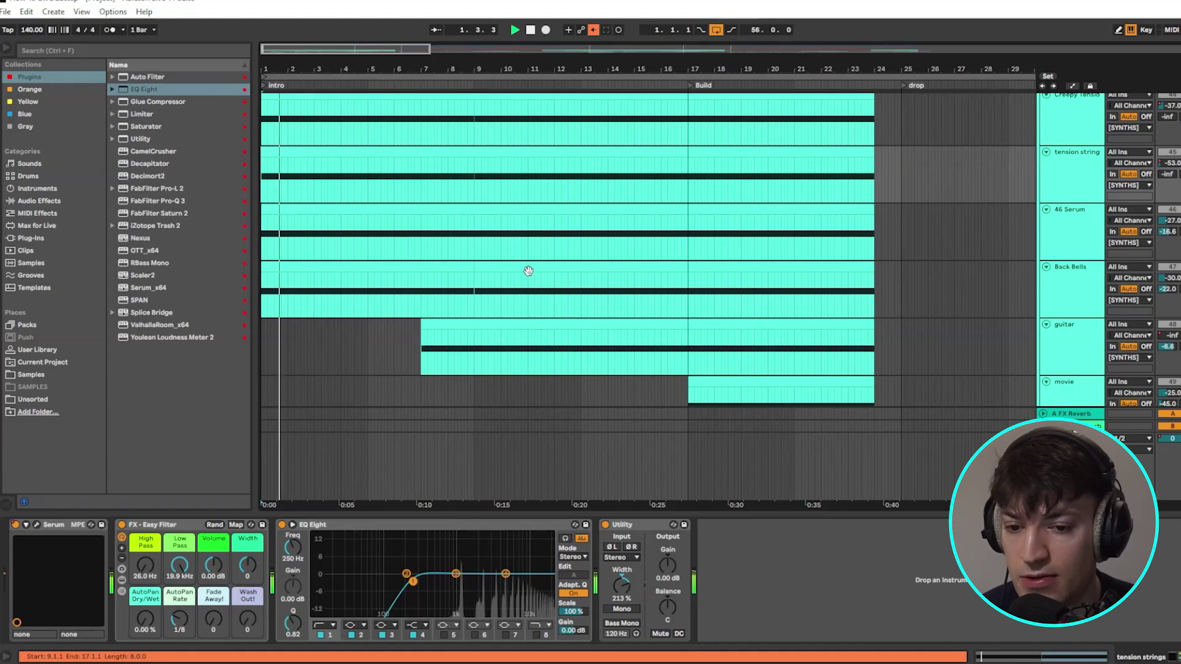
key(space)
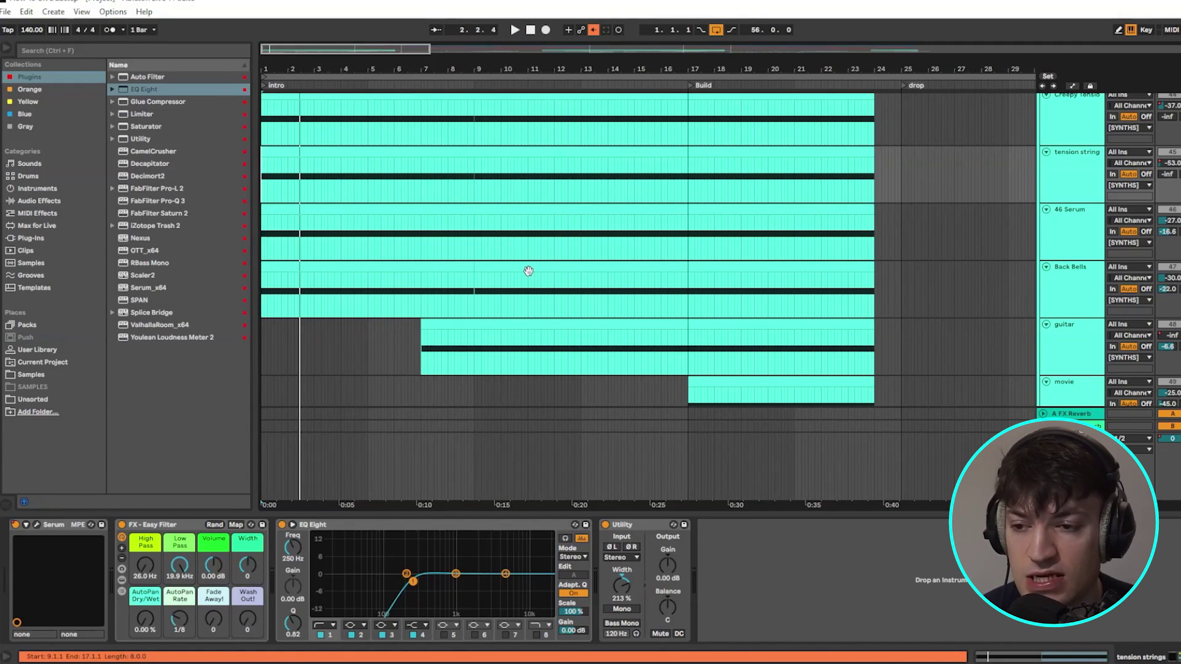
Open the Serum patch on the Back Bells track and examine its LFO 2 and LFO 3 shapes during playback.
click(1067, 287)
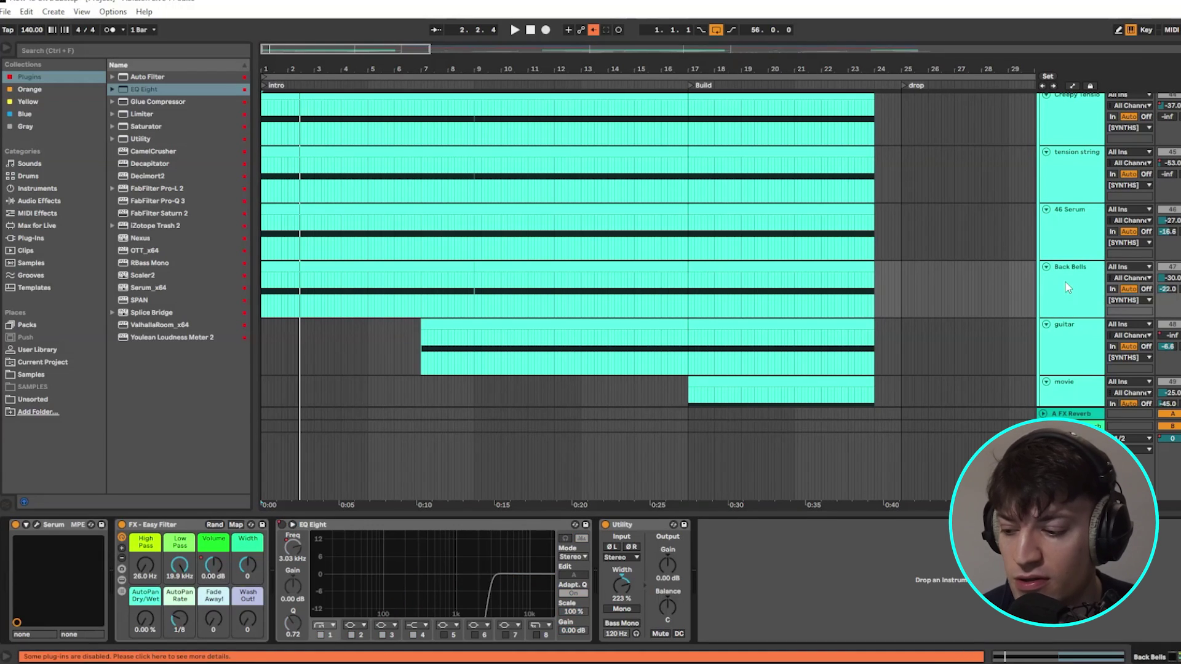
key(space)
key(ctrl+alt+p)
click(544, 357)
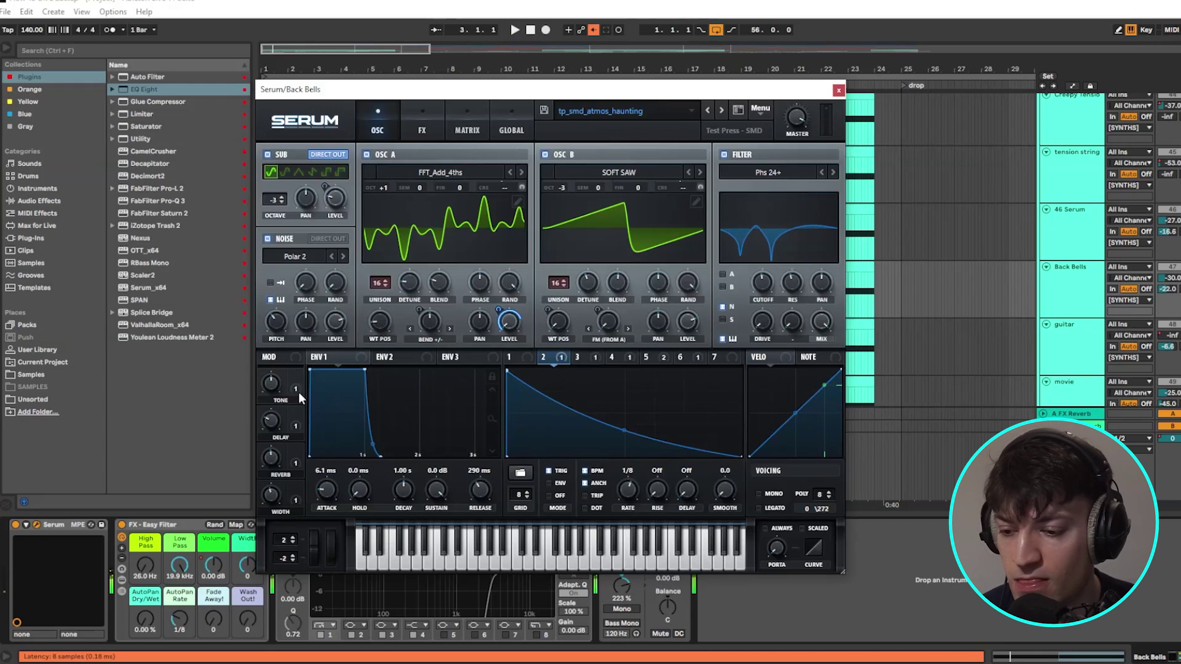
click(579, 357)
click(545, 356)
key(space)
click(578, 356)
Compare the Back Bells sound with Serum's oscillator B switched off and back on, and close the plugin window.
click(545, 155)
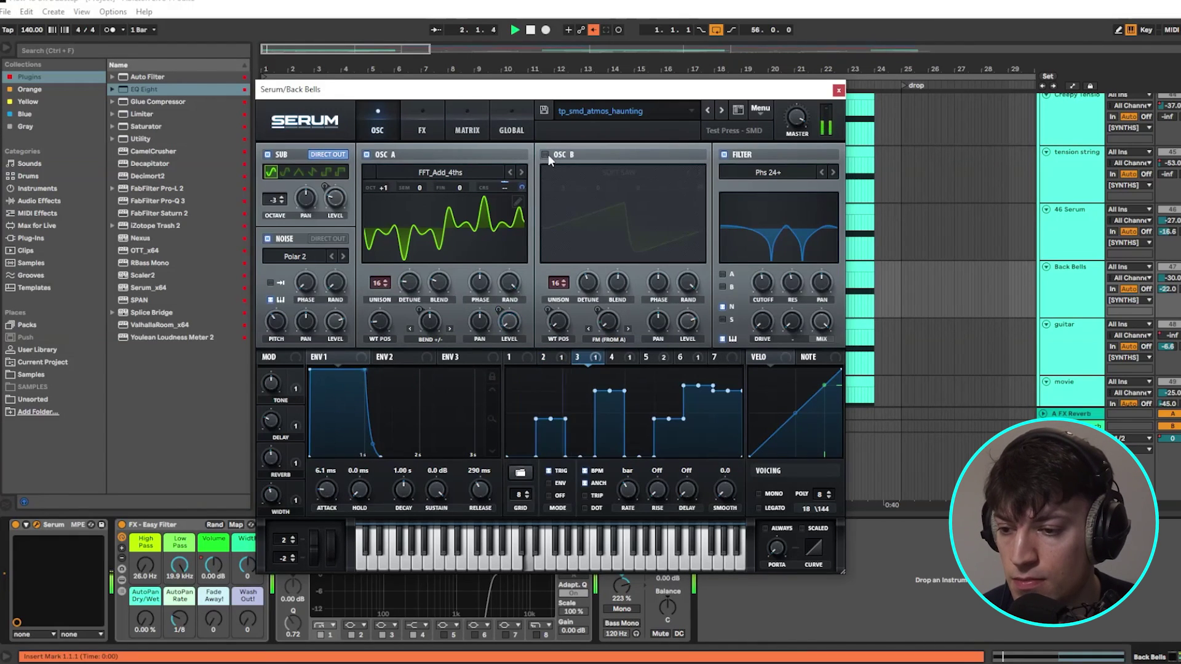
key(space)
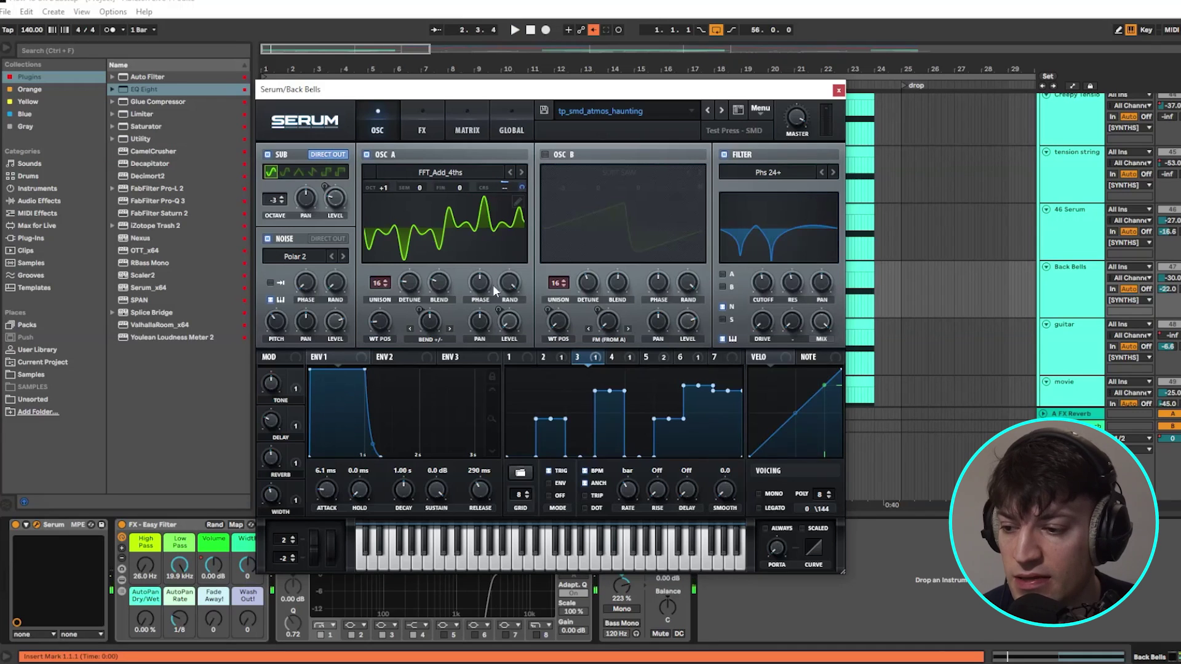
click(545, 155)
key(space)
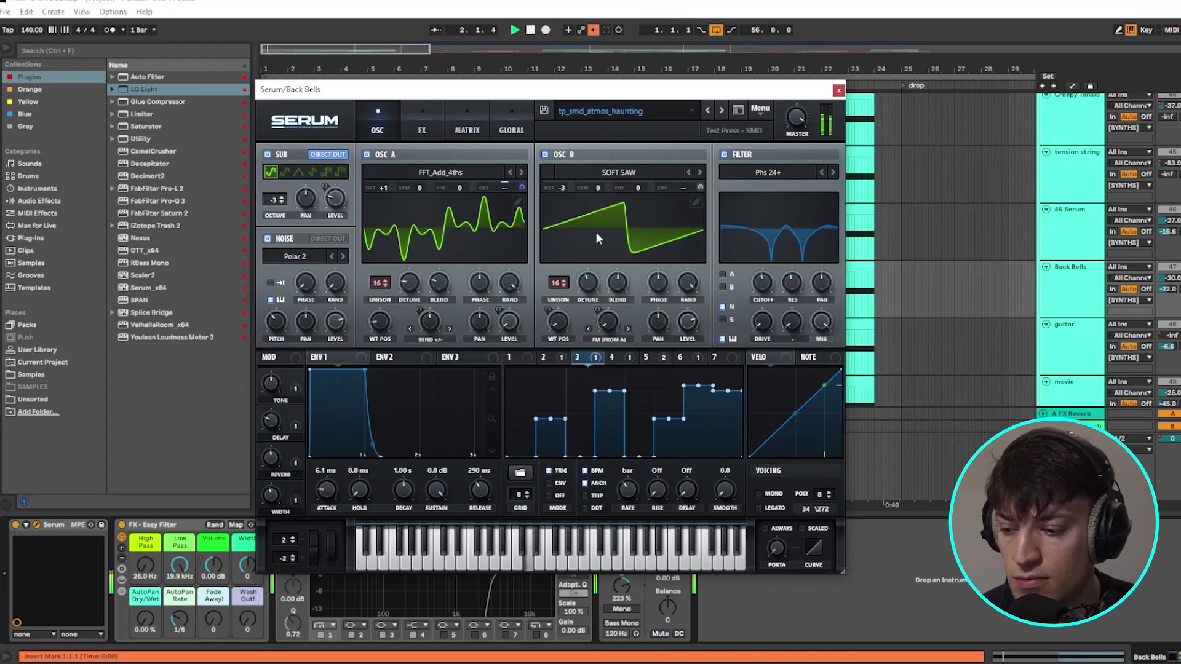
key(space)
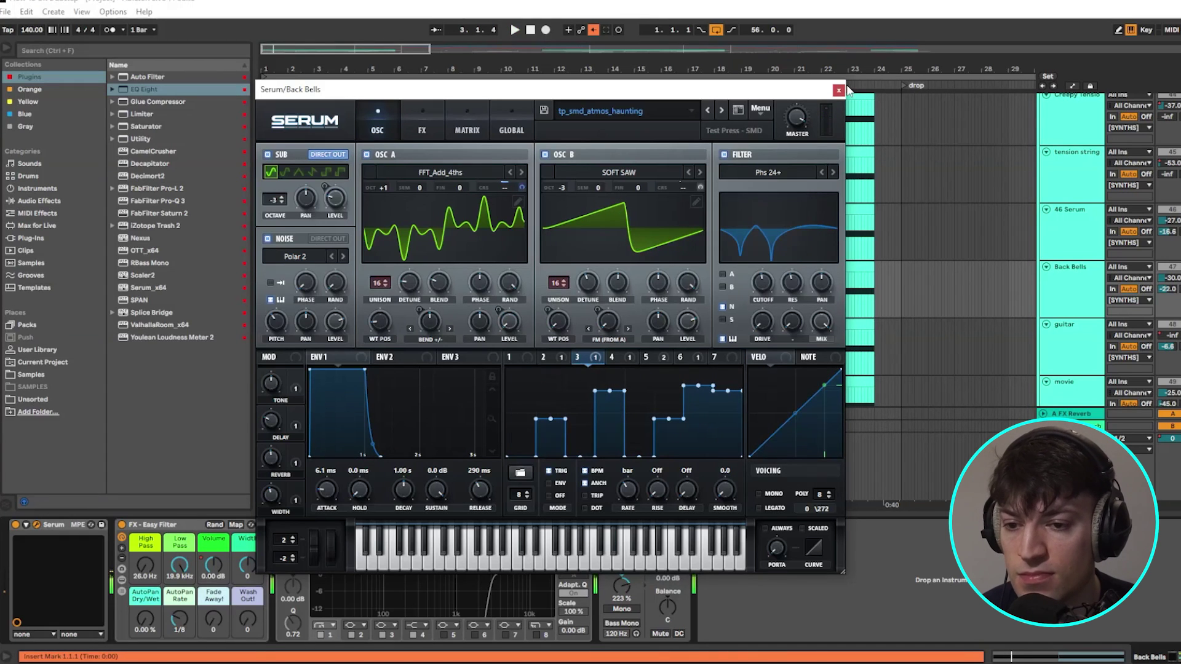
click(838, 91)
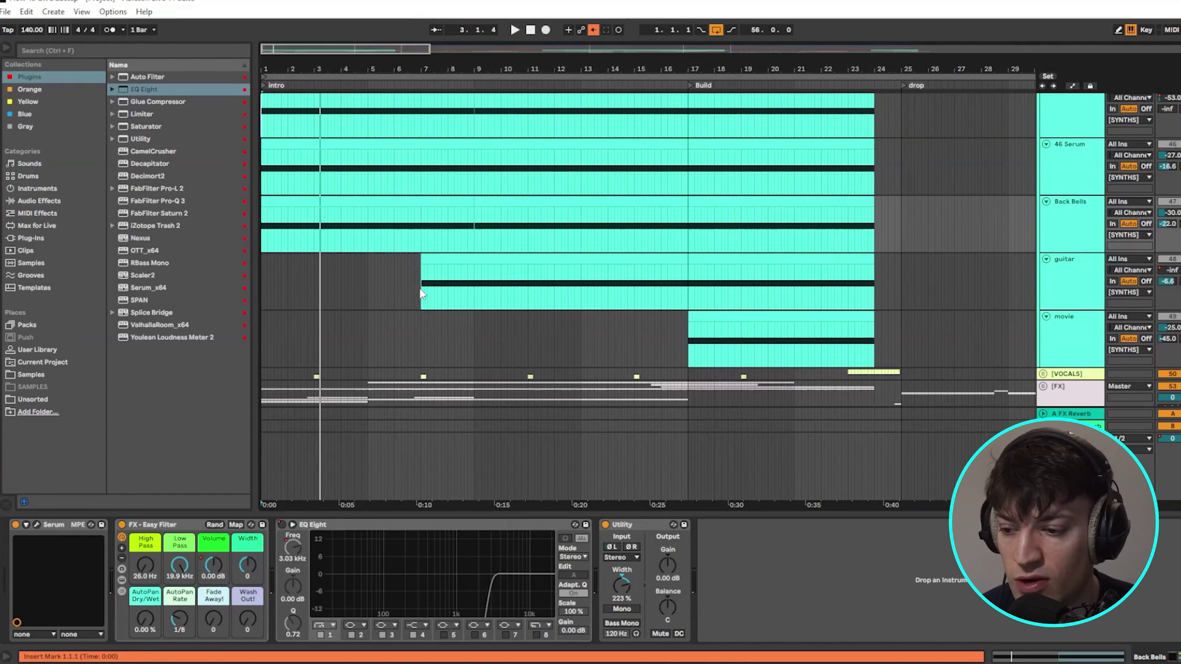
Play the guitar layer from bar 9 and stop it after a short listen.
click(420, 293)
key(space)
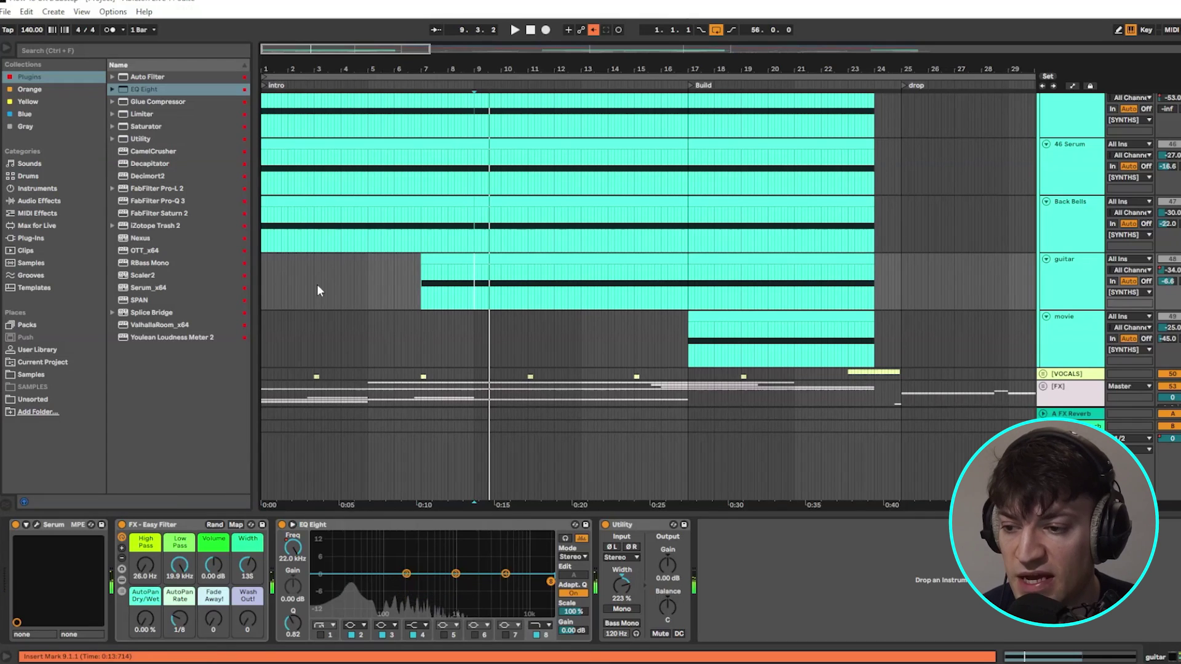
click(493, 294)
scroll(921, 334, down, 1)
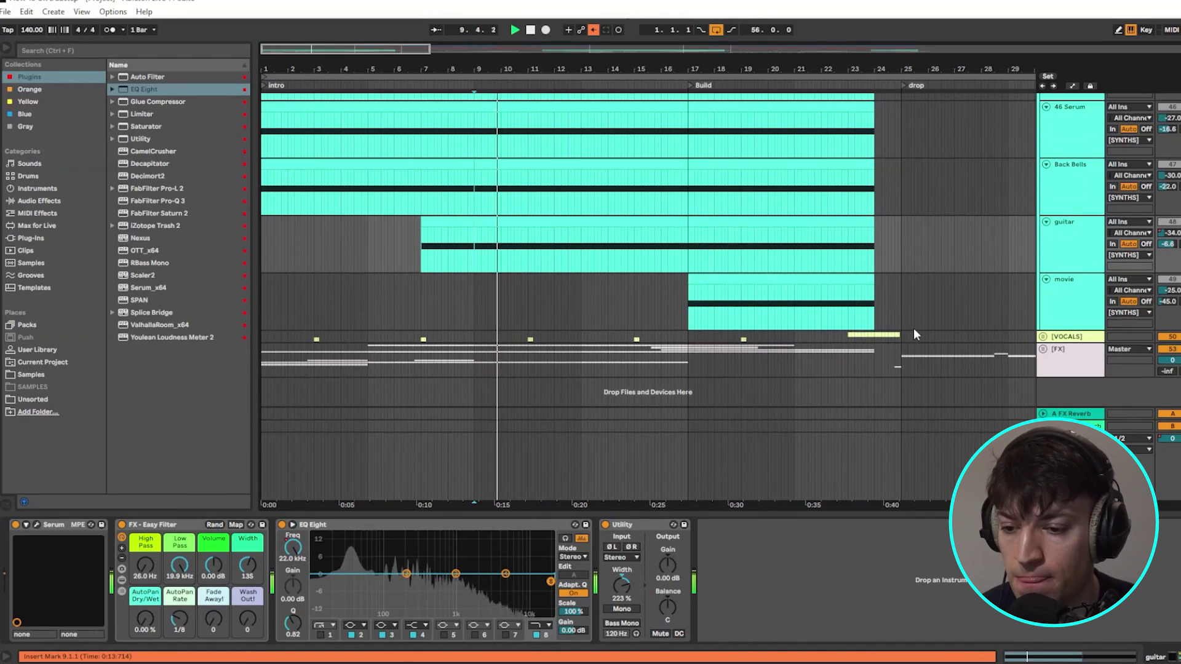
key(space)
Play the movie layer from bar 17 in the build, and briefly replay the synths from bar 12.3.
click(780, 308)
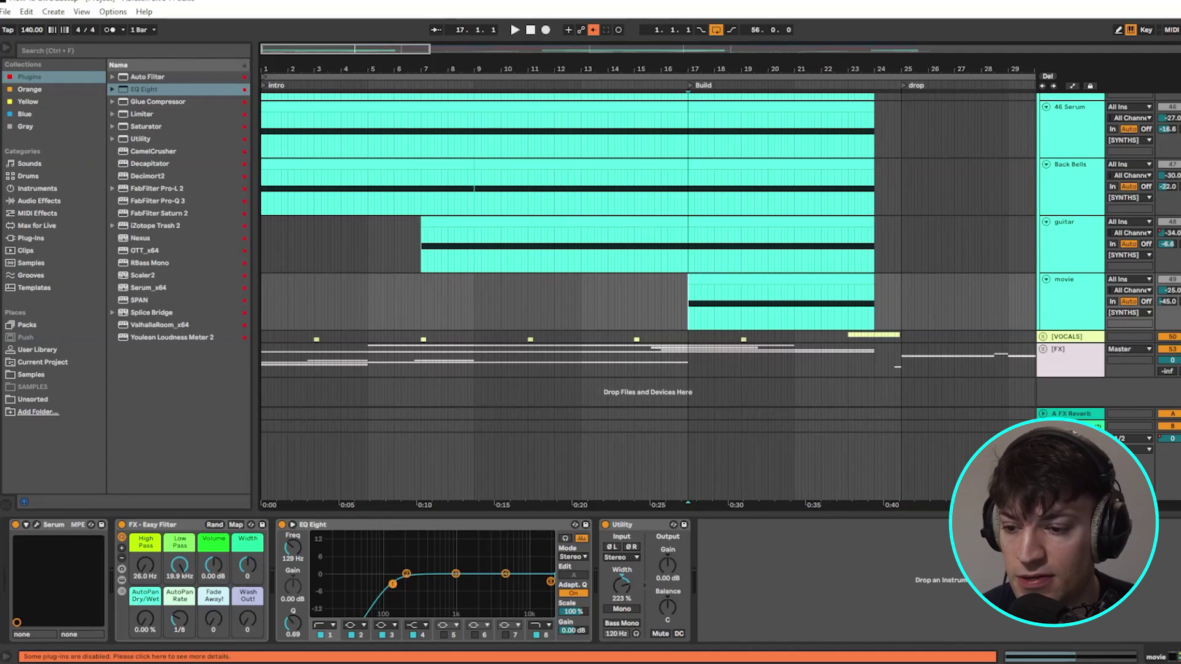
key(space)
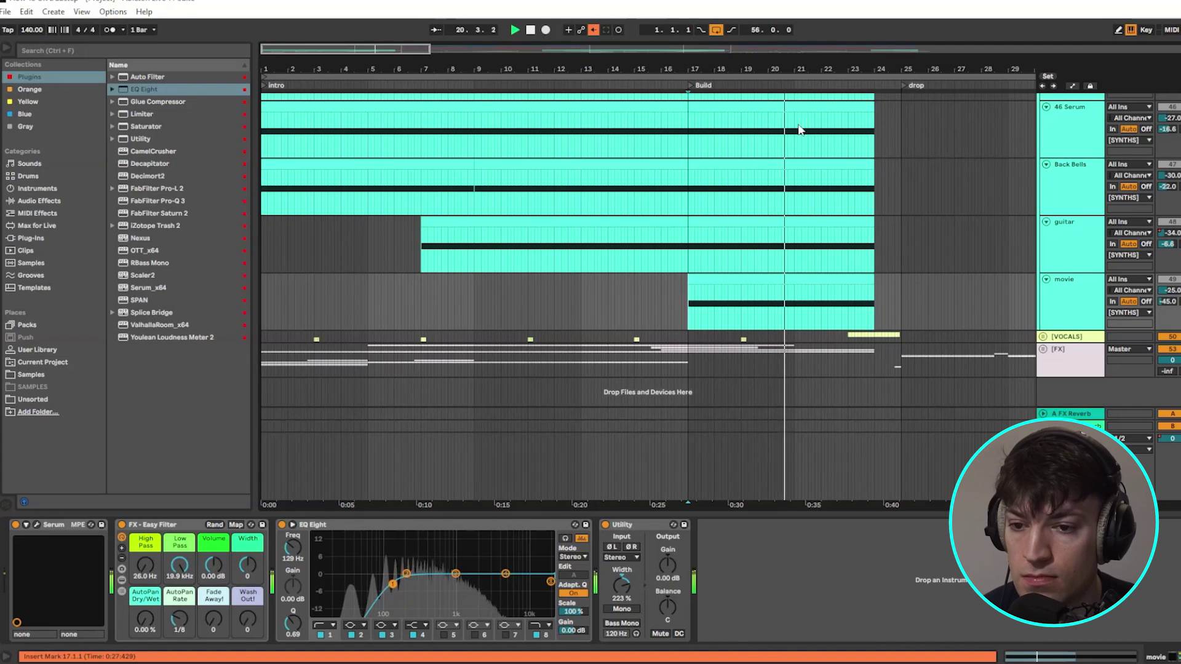
click(568, 305)
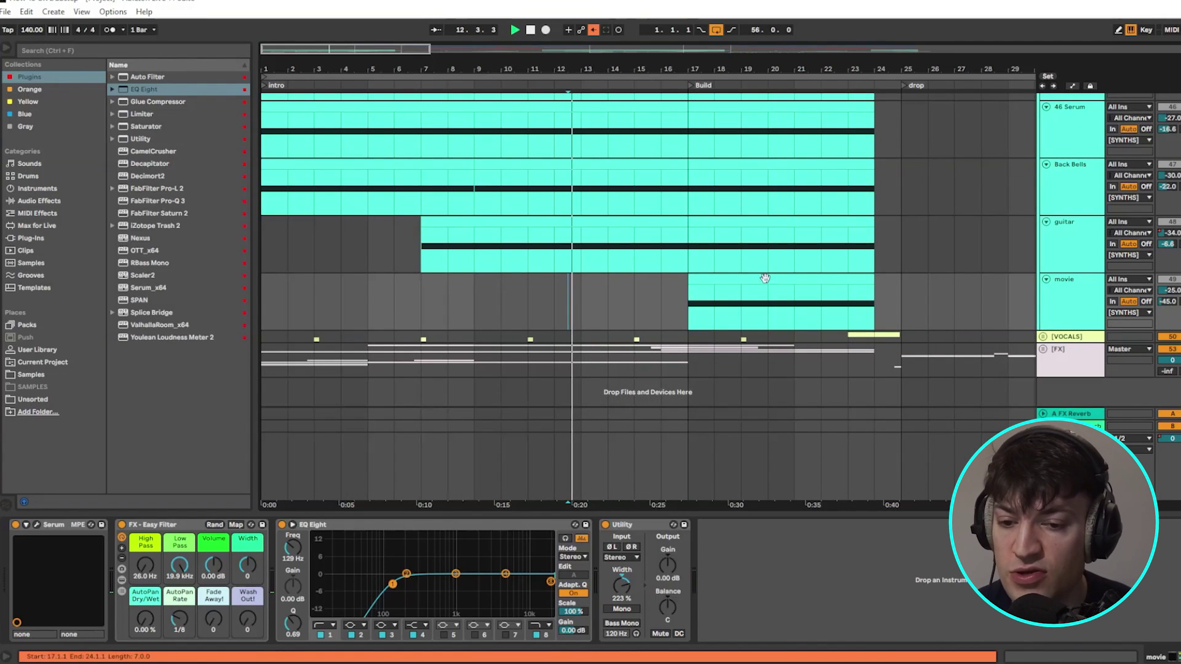
key(space)
scroll(886, 255, up, 8)
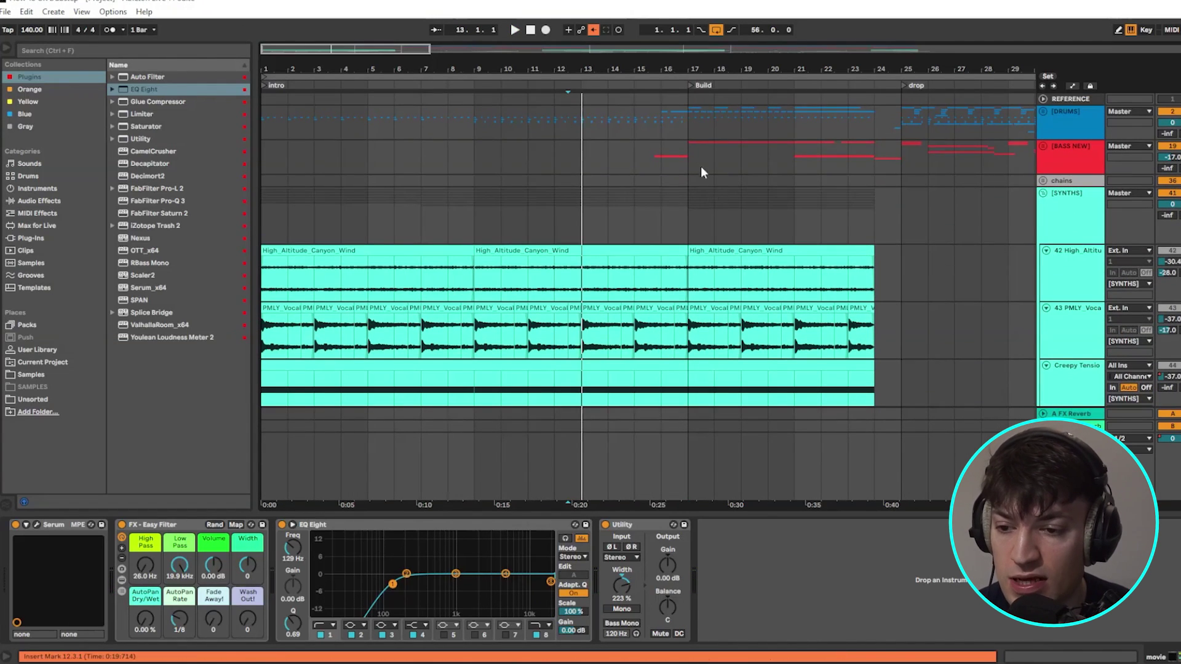
Play the build's bass from bar 17 and expand the BASS NEW group into its individual tracks.
click(692, 154)
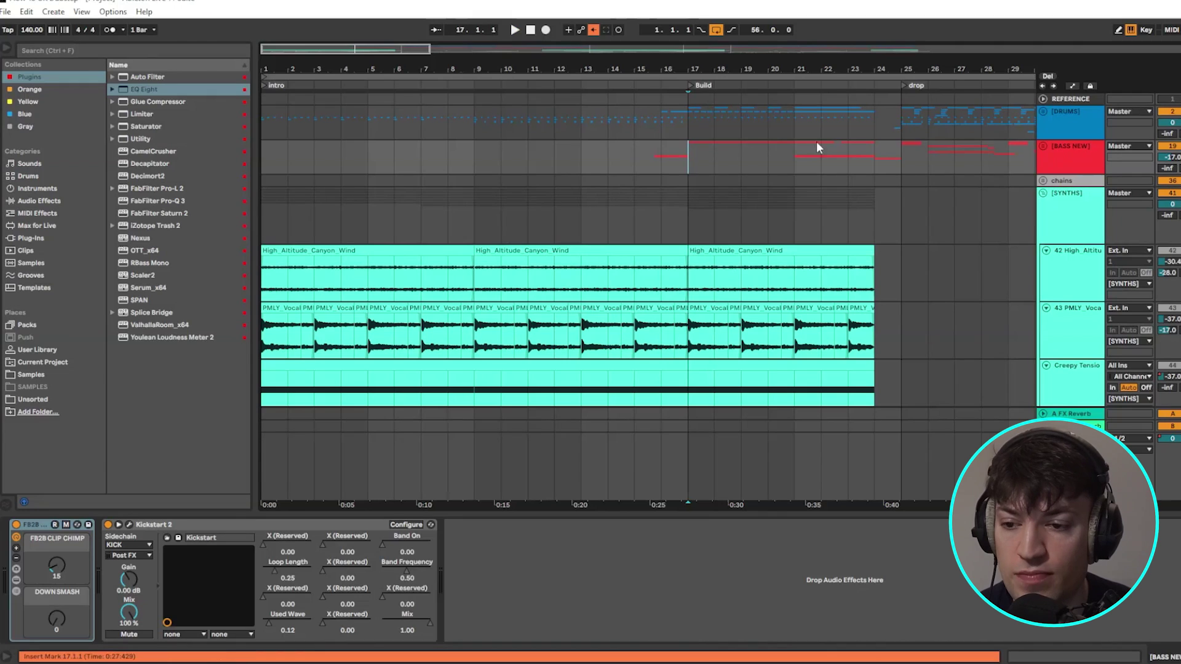
key(space)
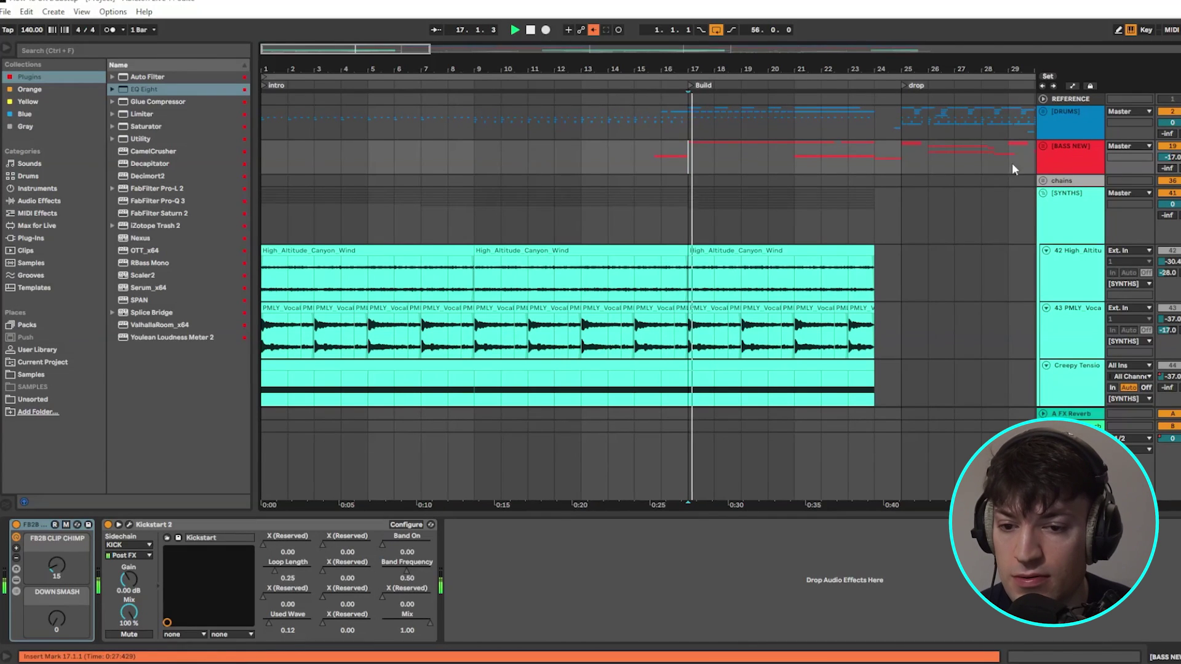
click(1043, 146)
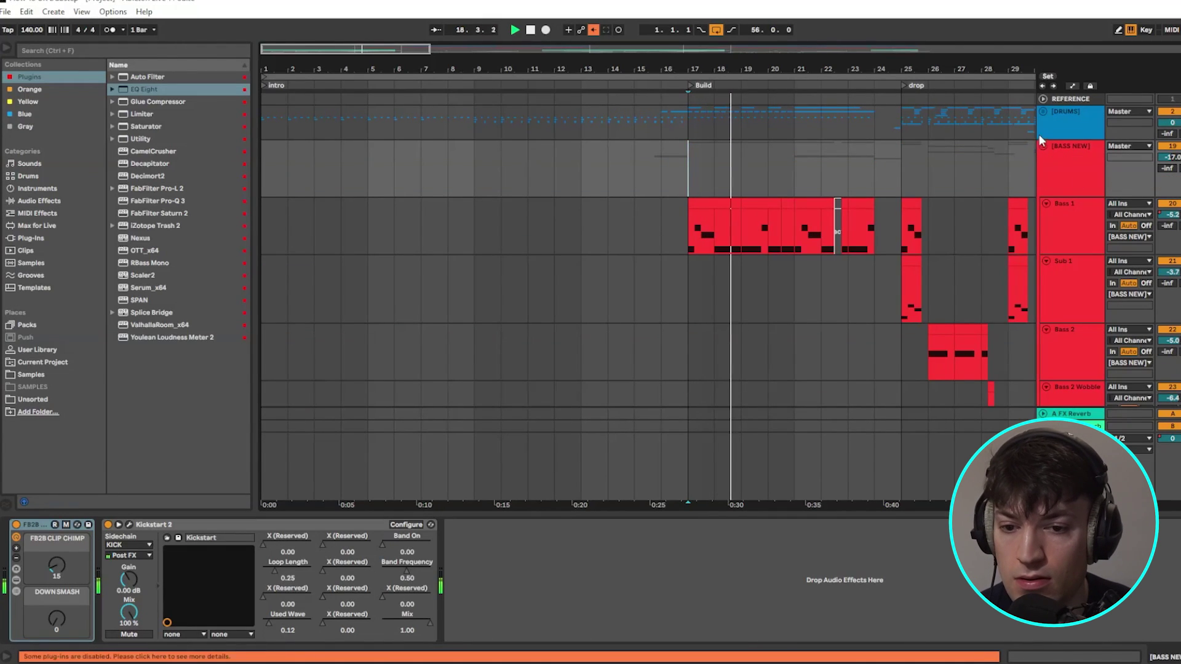
key(space)
key(space)
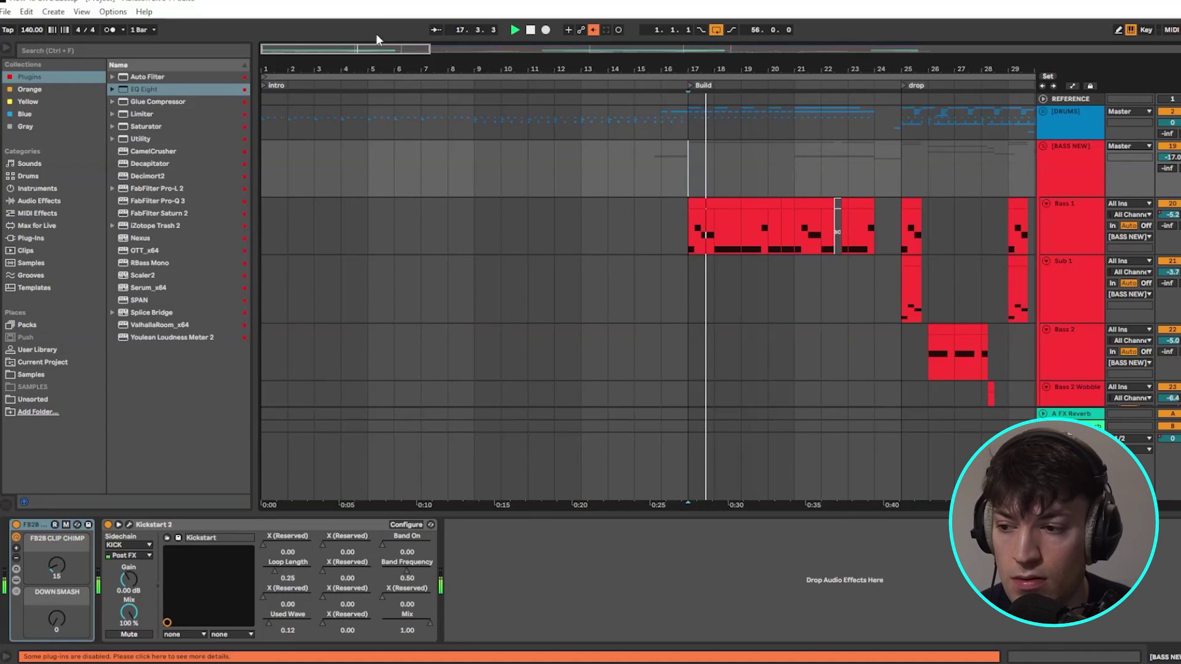
scroll(645, 295, right, 5)
scroll(485, 240, right, 3)
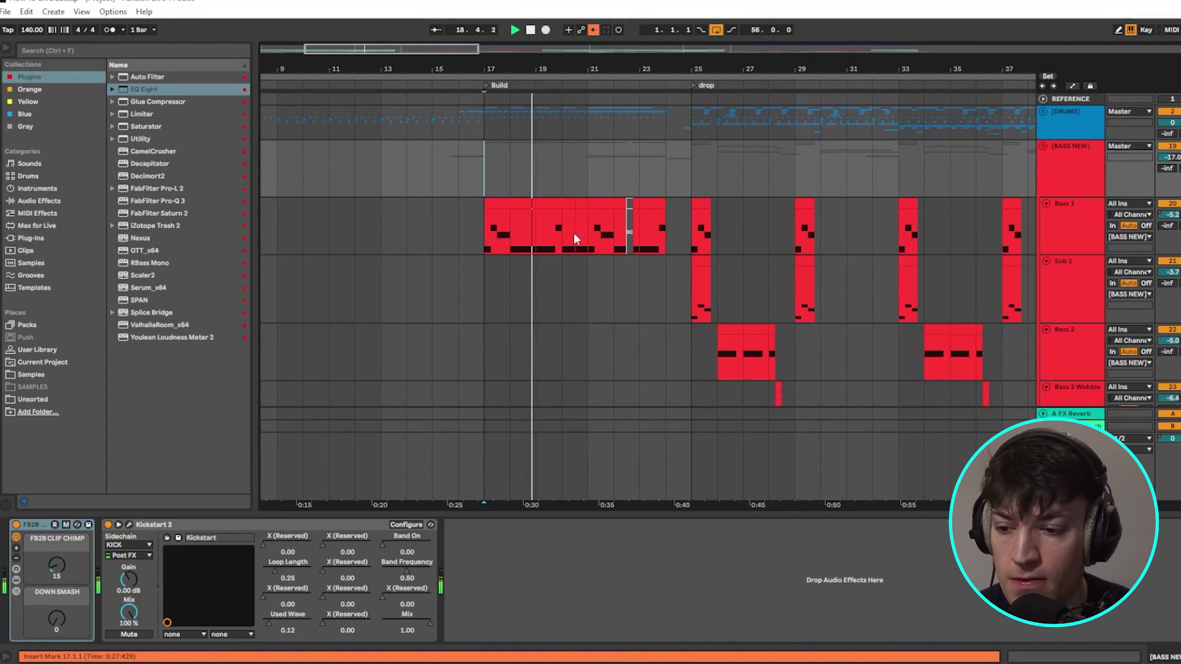
Highlight the Bass 1 clips across bars 17 to 25, play them from bar 17, and inspect the track's device chain up to the WOO!!!! rack.
key(space)
drag(678, 229, 474, 232)
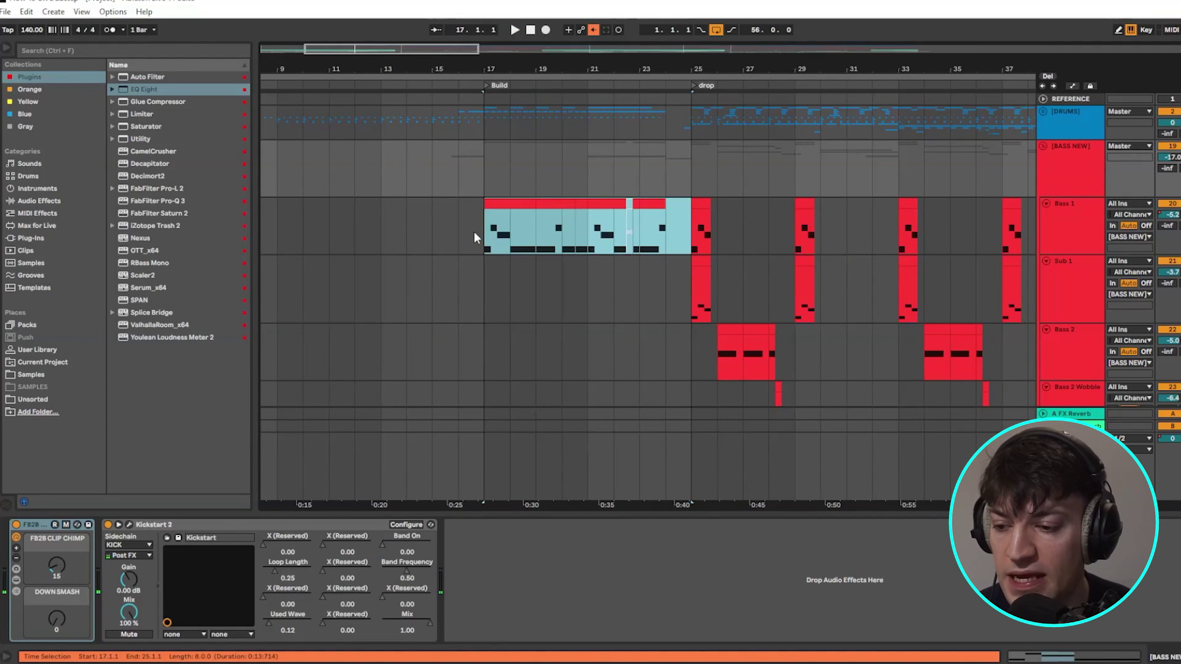
click(487, 238)
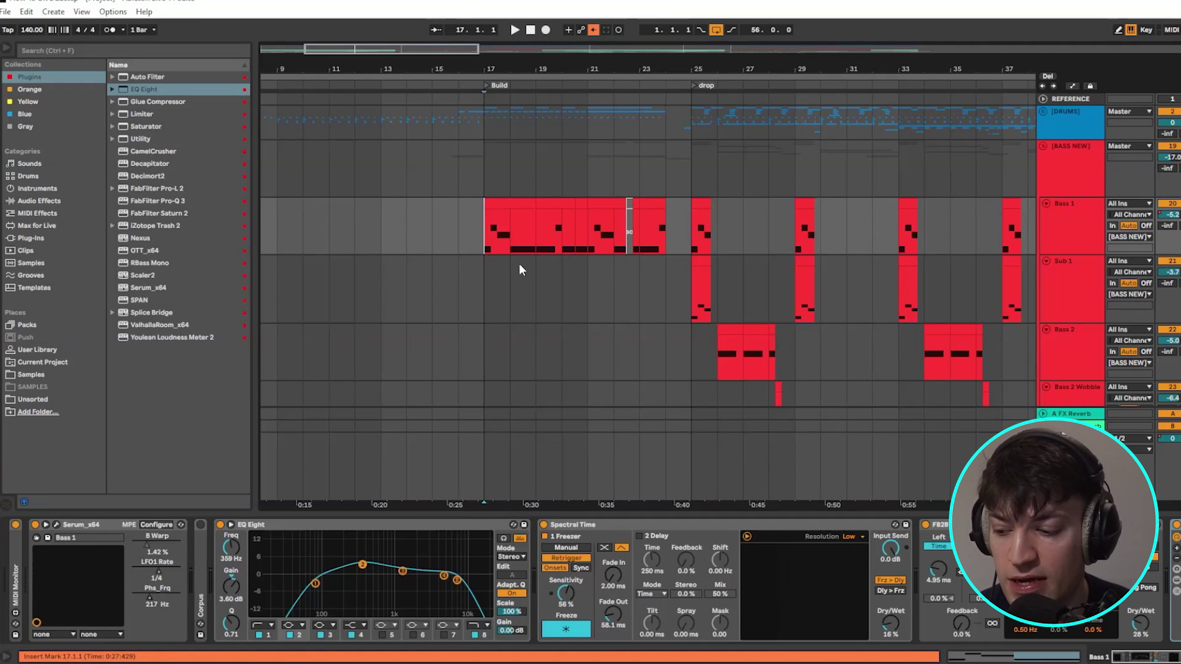
key(space)
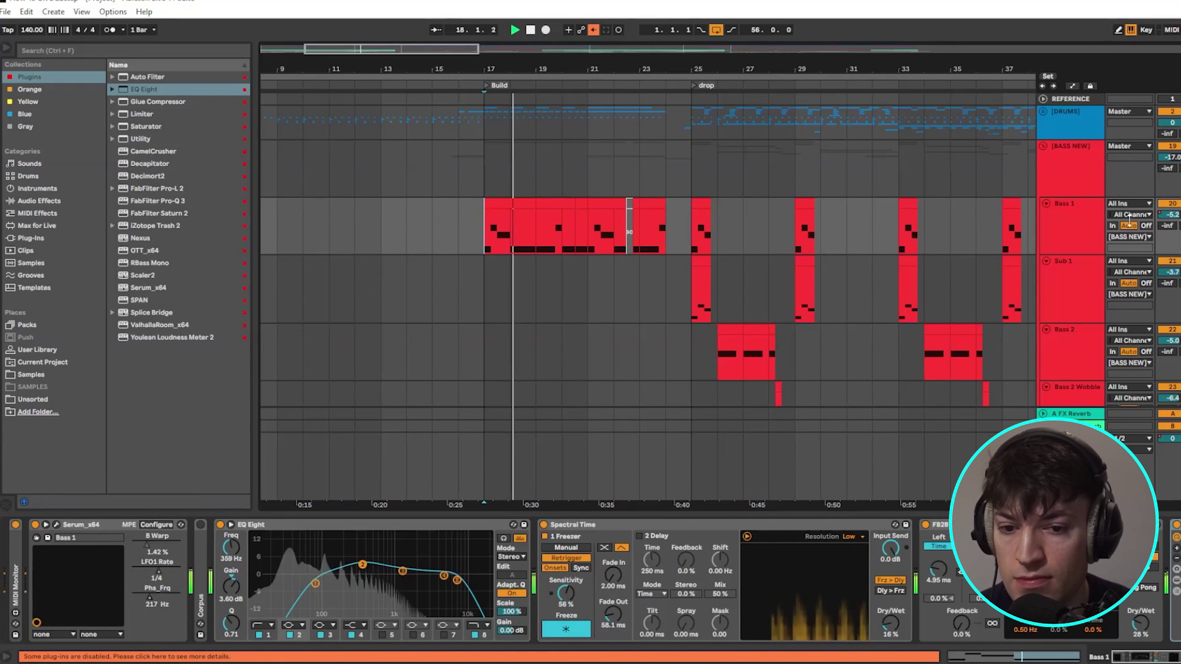
click(1156, 216)
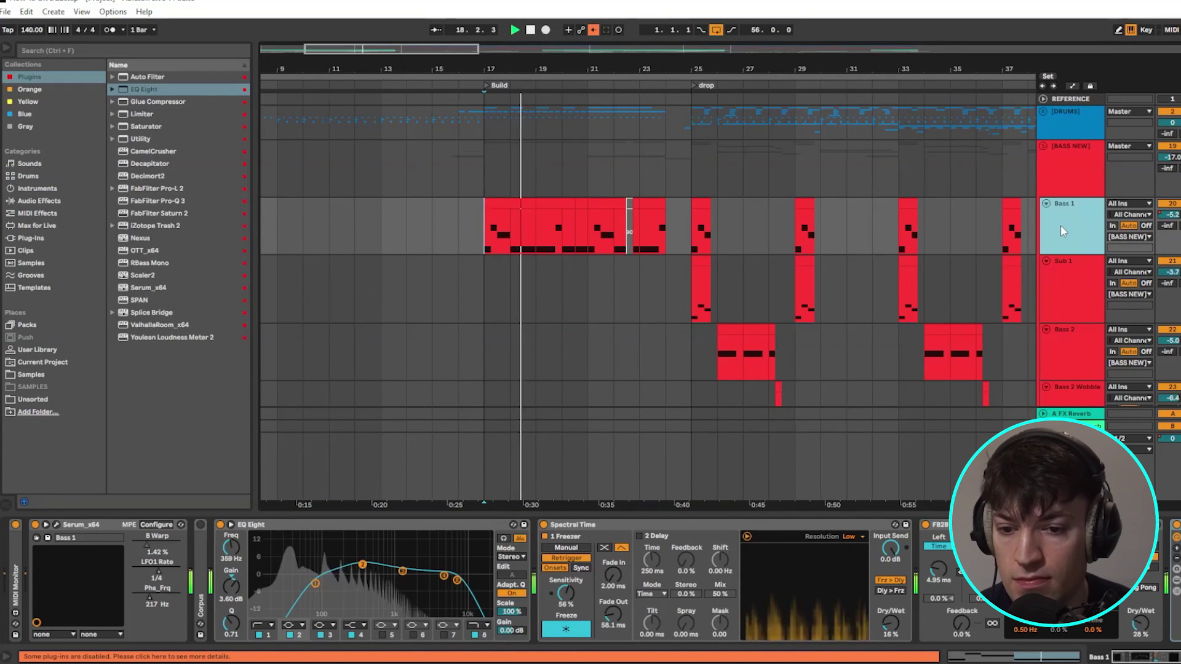
click(1147, 656)
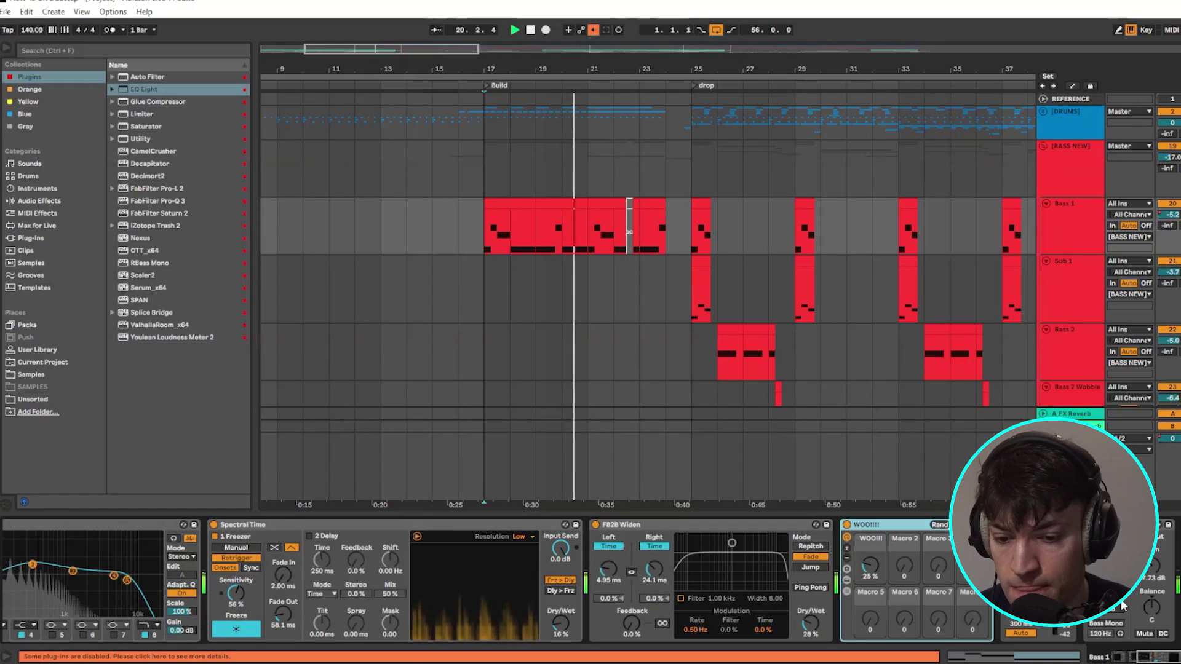
Expand the VOCALS group and play the voicemail vocal loop from bar 23 into the drop.
scroll(654, 304, down, 5)
scroll(654, 304, down, 15)
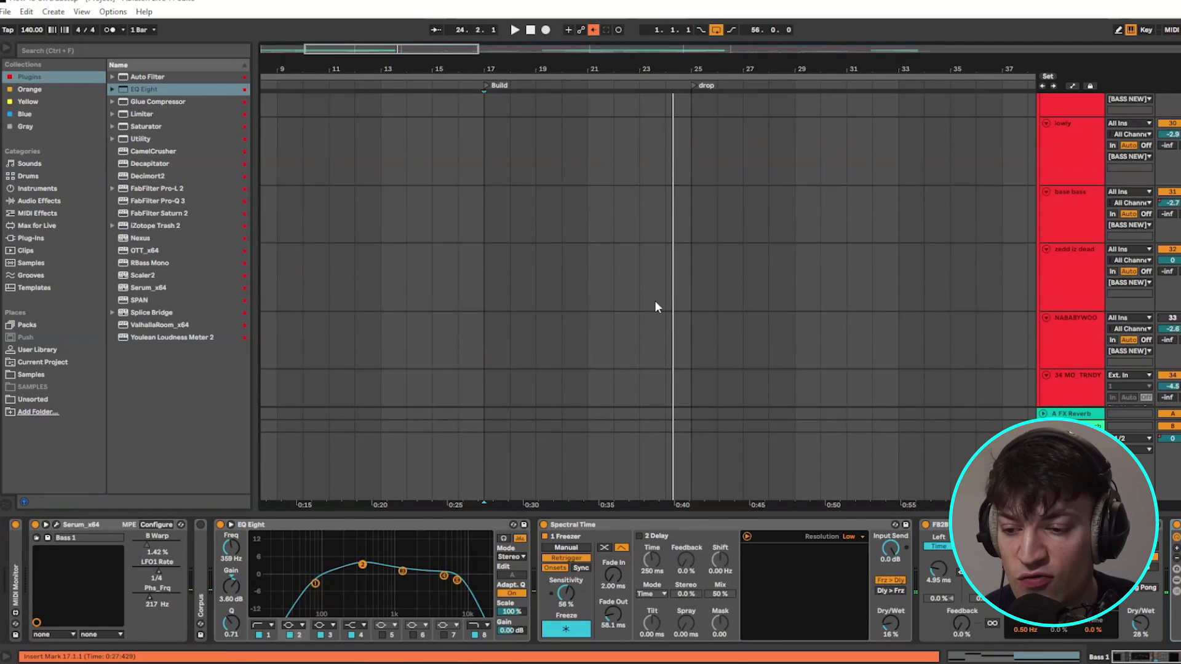
scroll(651, 319, down, 3)
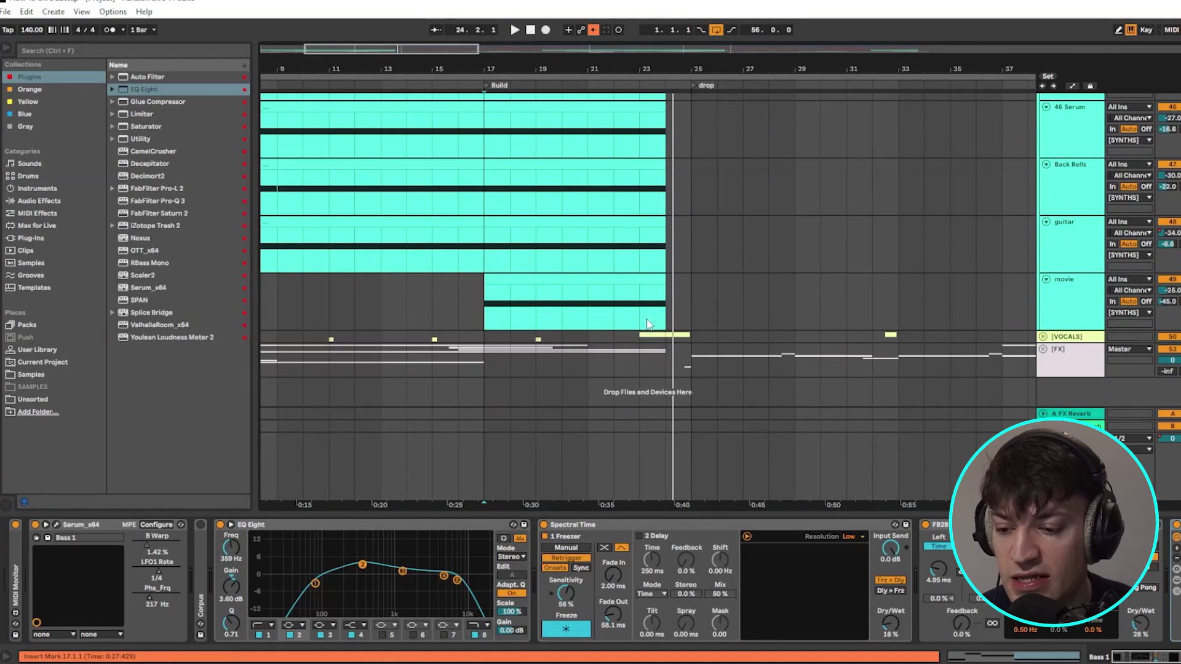
click(1040, 340)
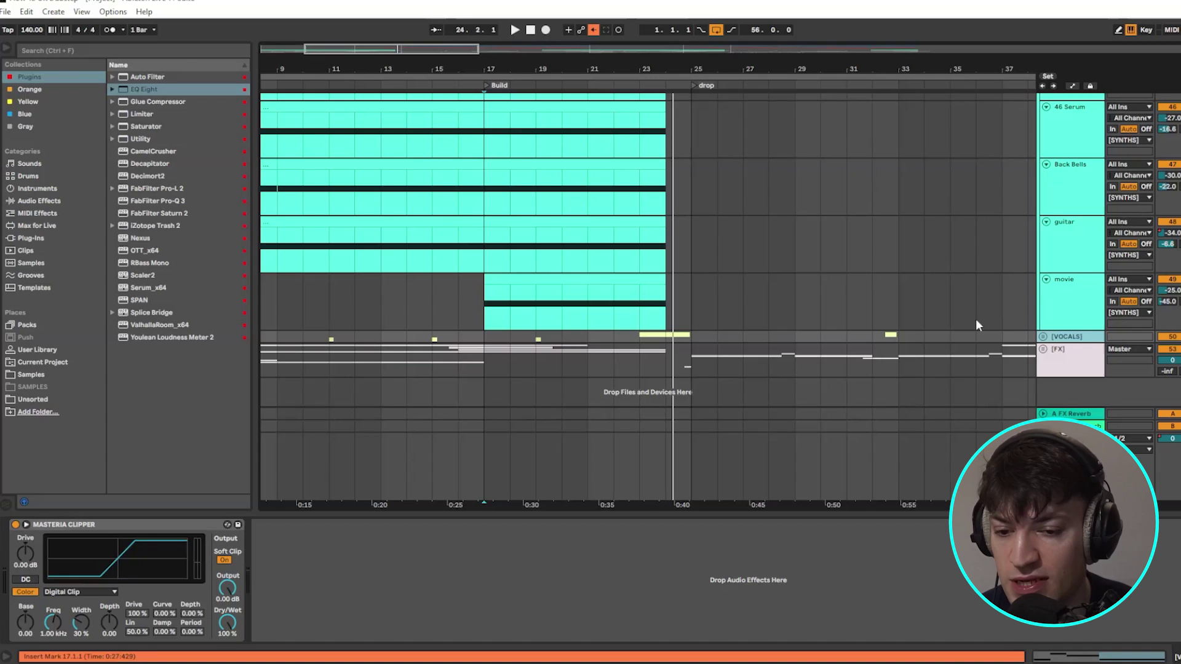
click(1043, 336)
click(645, 270)
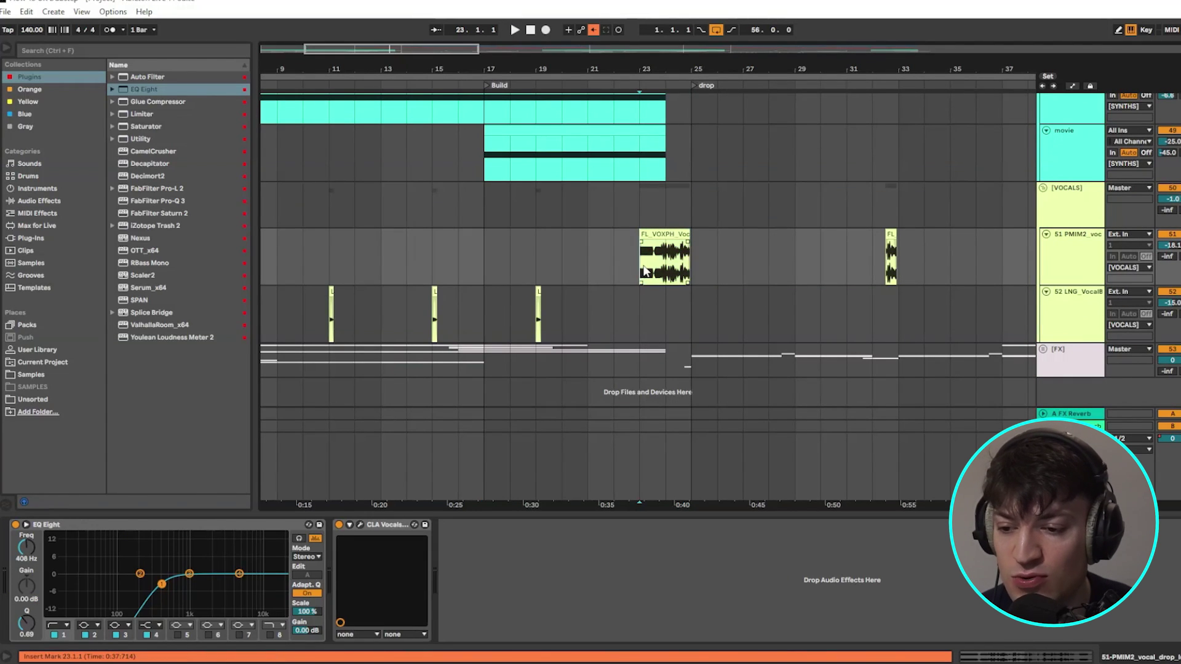
ctrl+scroll(689, 272, up, 4)
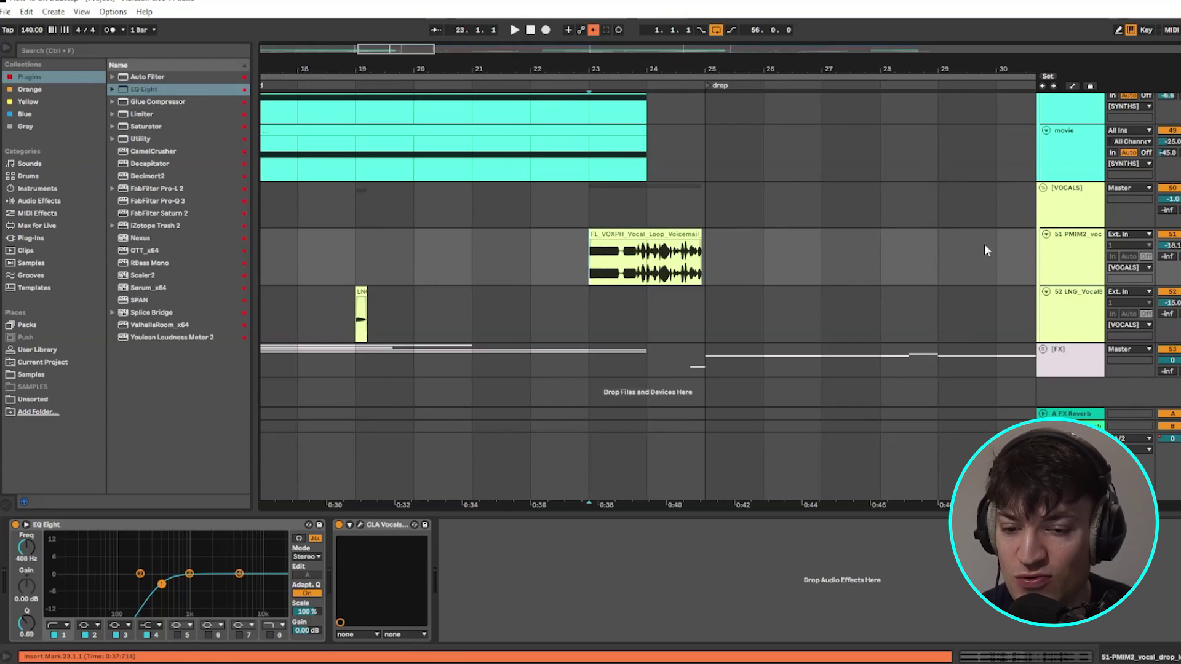
key(space)
ctrl+scroll(677, 264, up, 3)
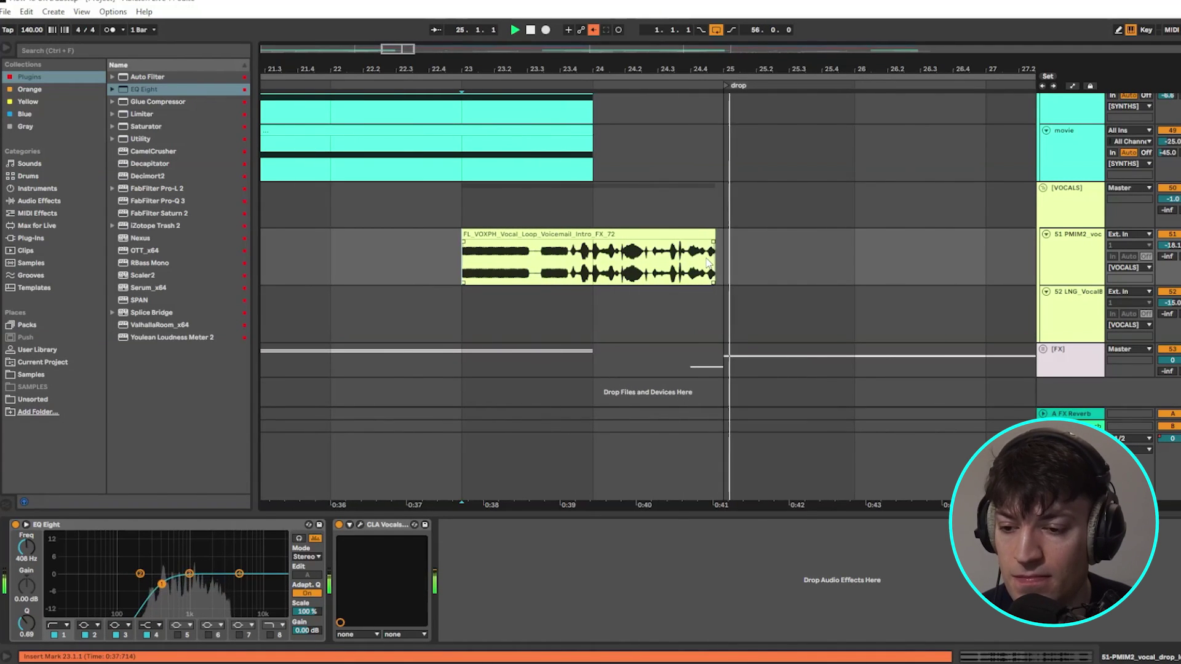
Locate the short PMIM2 vocal clips in the drop and play the one just before bar 45.
drag(384, 48, 398, 56)
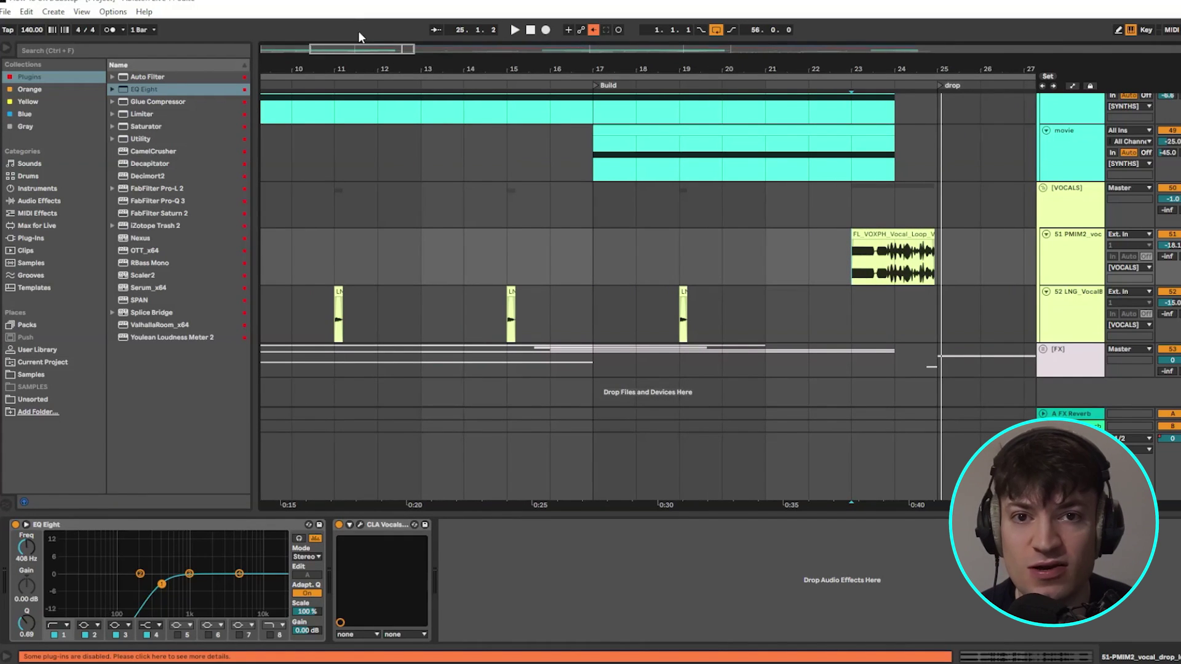
drag(413, 48, 510, 57)
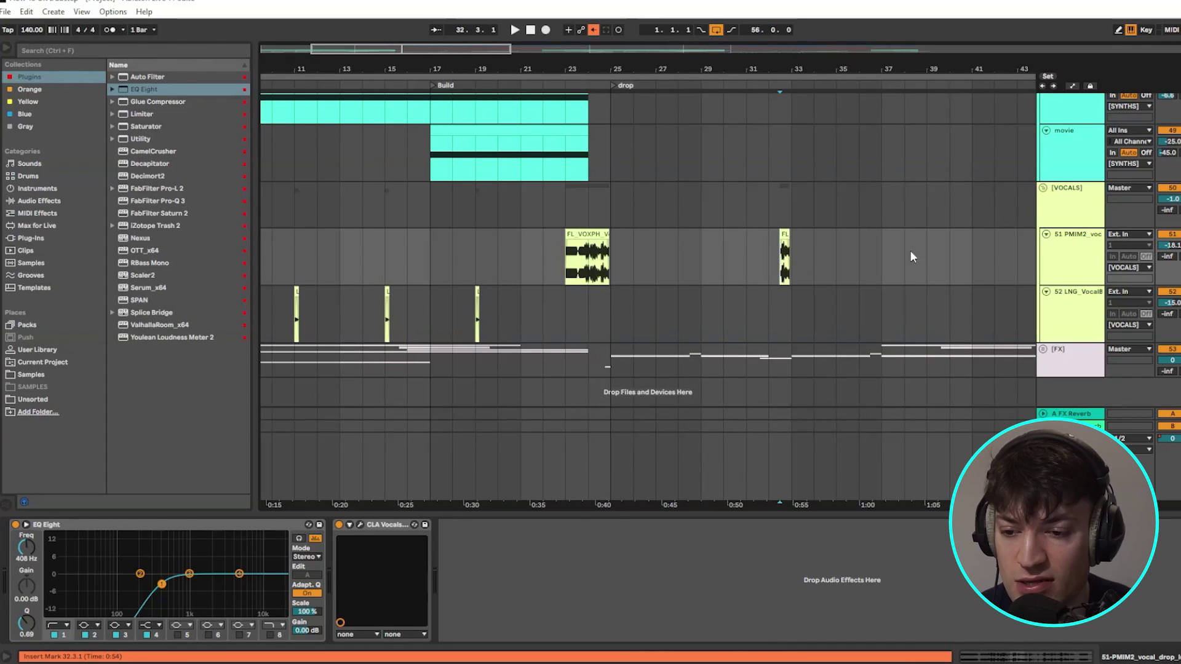
click(536, 45)
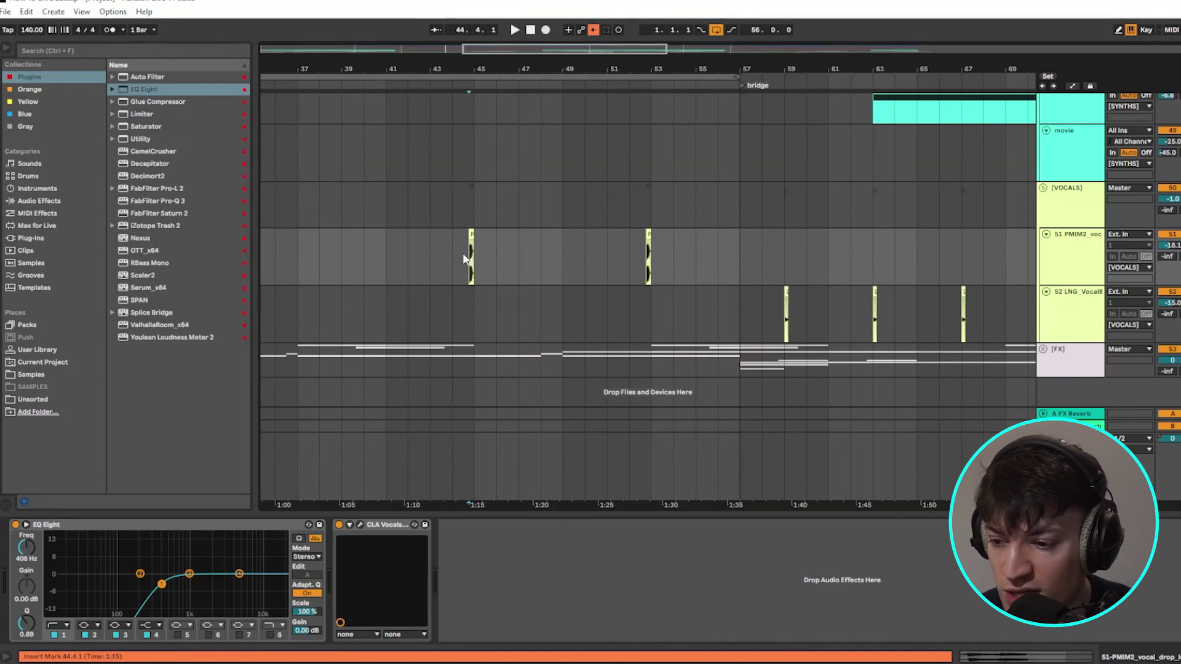
scroll(474, 256, up, 5)
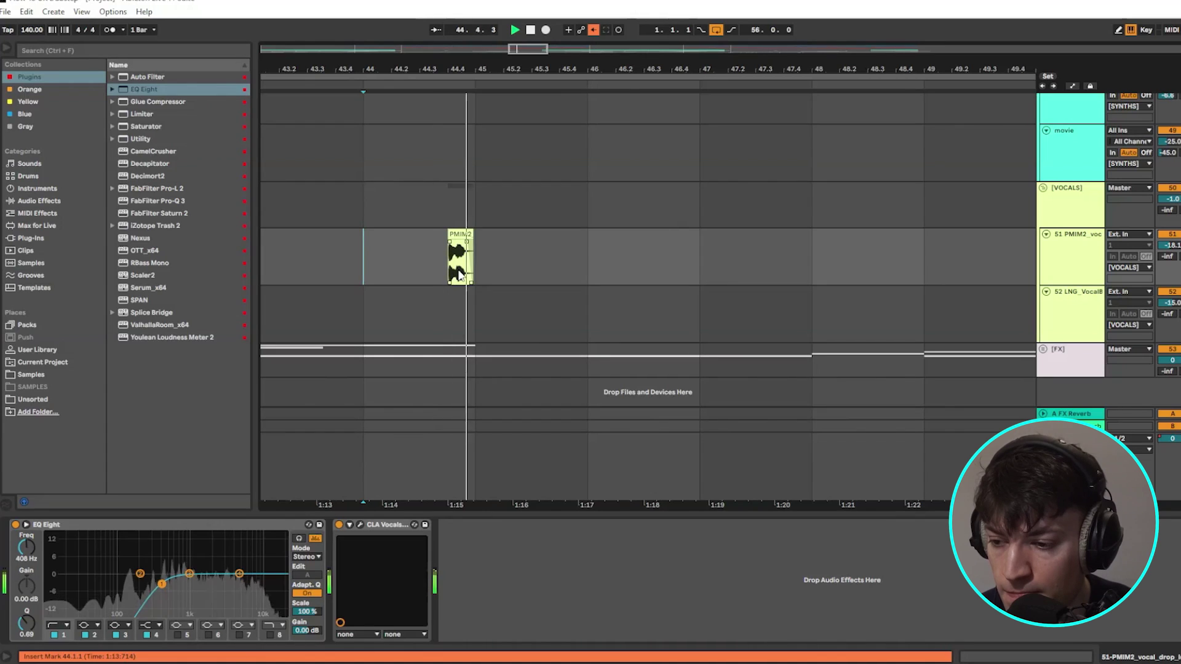
scroll(459, 273, down, 7)
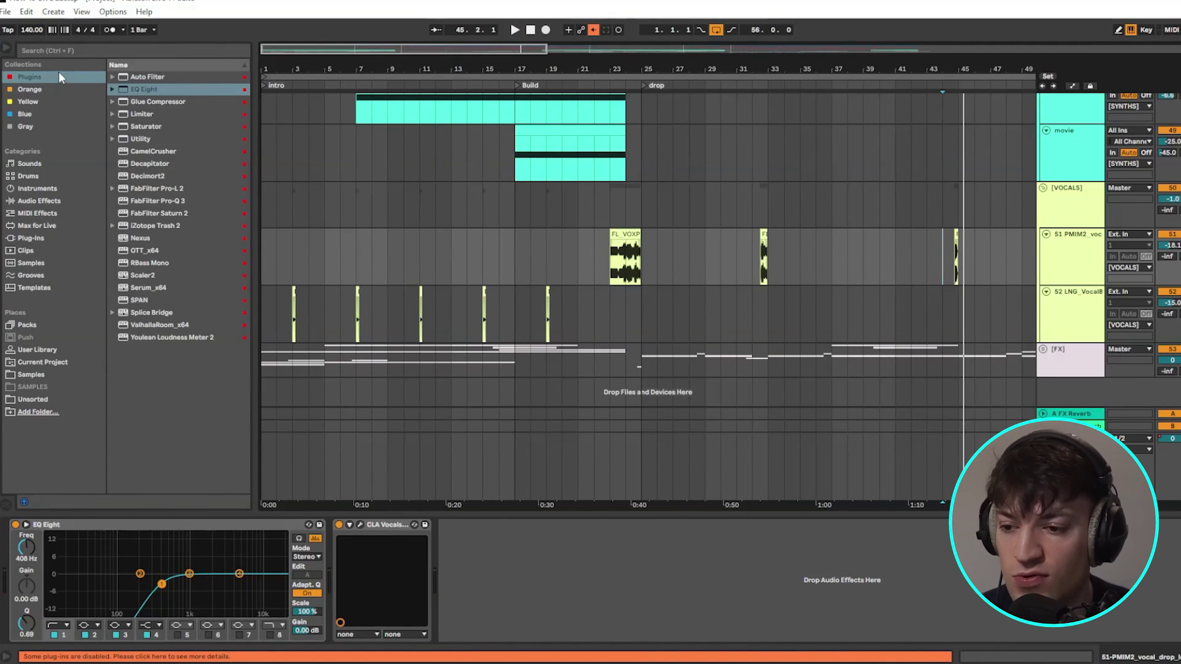
Play the LNG vocal breath clip at bar 3 in the intro with its effects chain shown.
scroll(449, 319, down, 3)
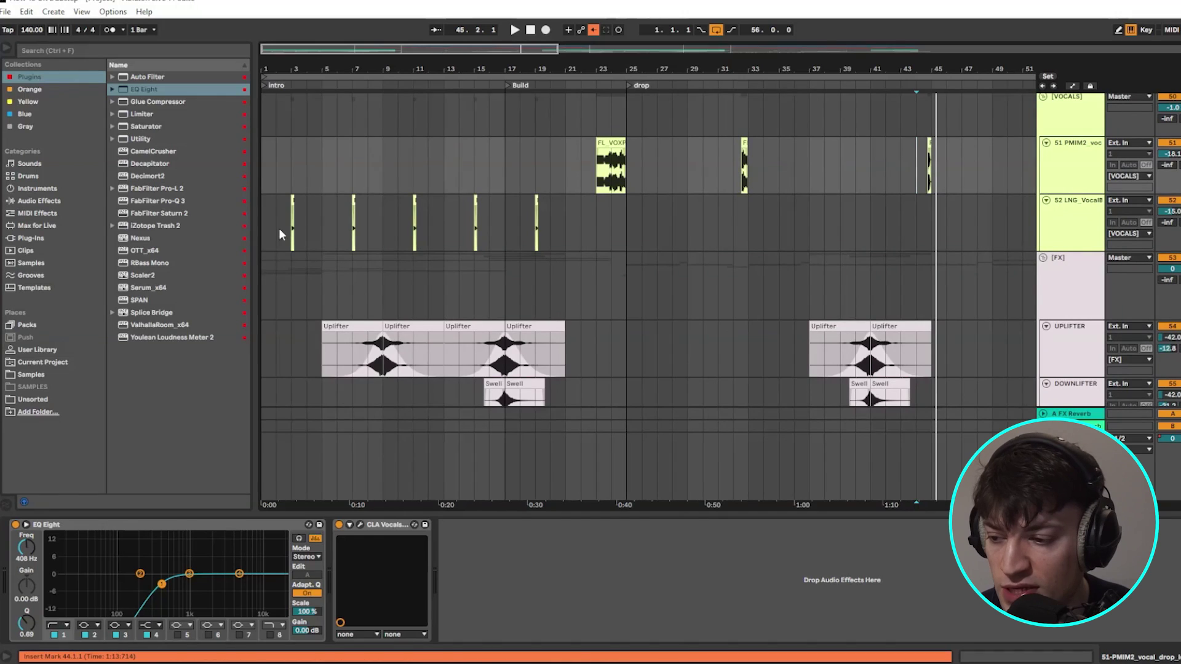
scroll(280, 227, up, 8)
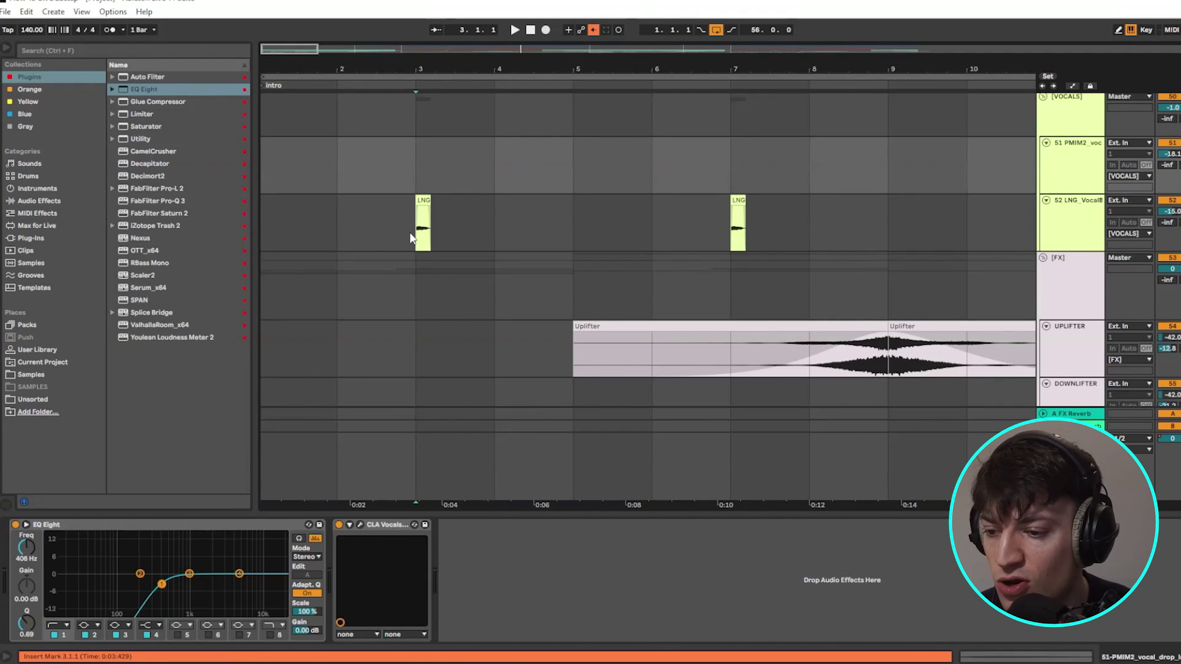
click(419, 233)
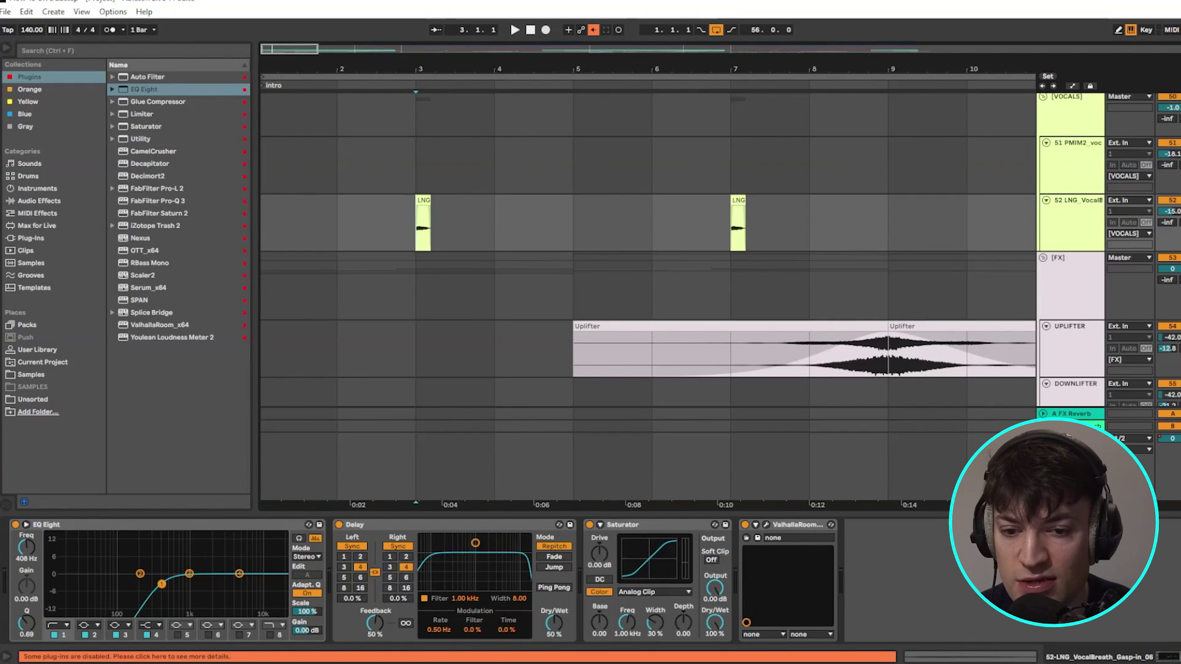
key(space)
Survey the FX group's tracks, including uplifters, downlifters, riser, rain and creek, from the intro through the second drop.
scroll(522, 282, down, 8)
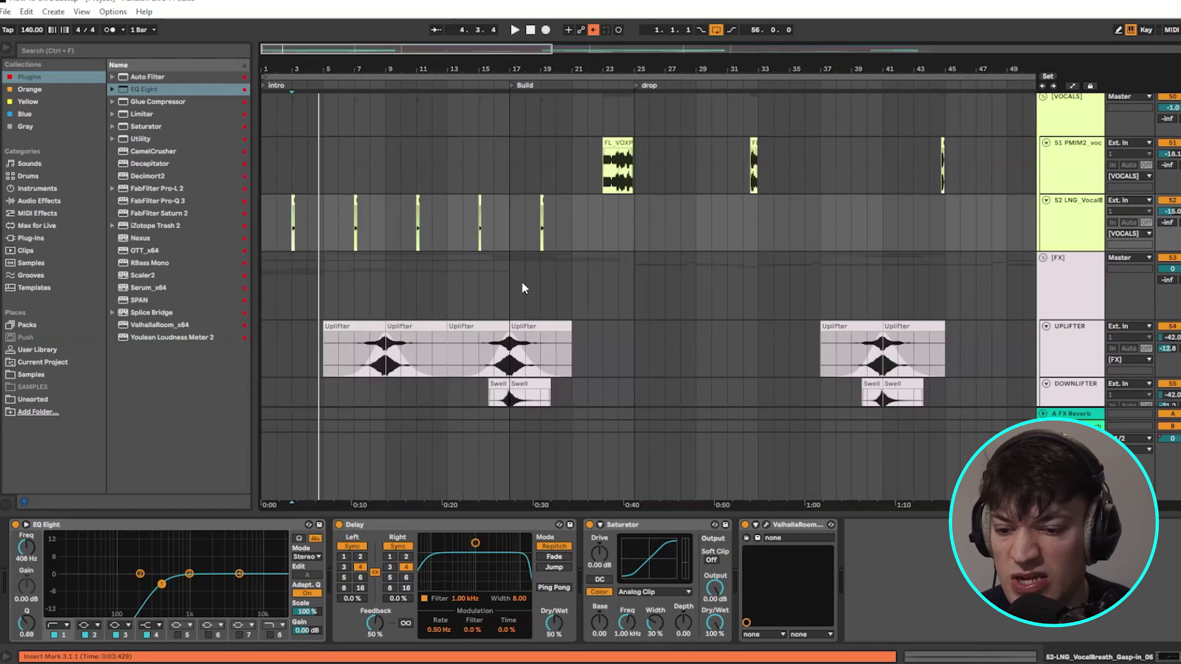
scroll(374, 309, down, 2)
scroll(515, 282, down, 3)
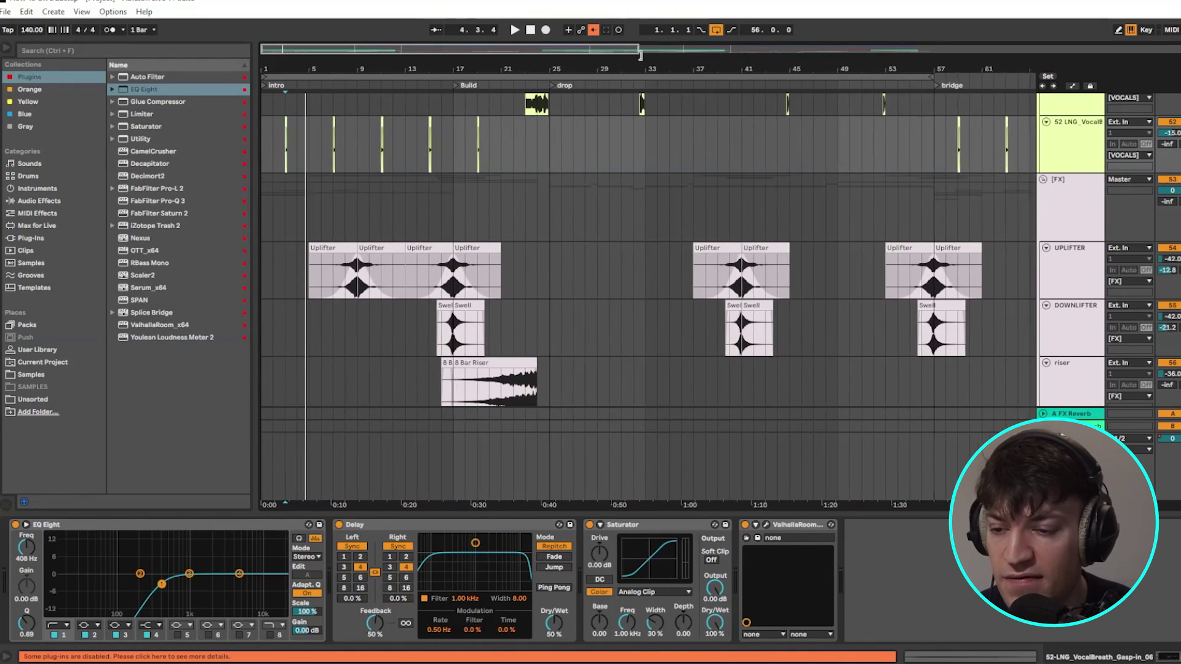
scroll(415, 300, down, 4)
scroll(417, 295, down, 5)
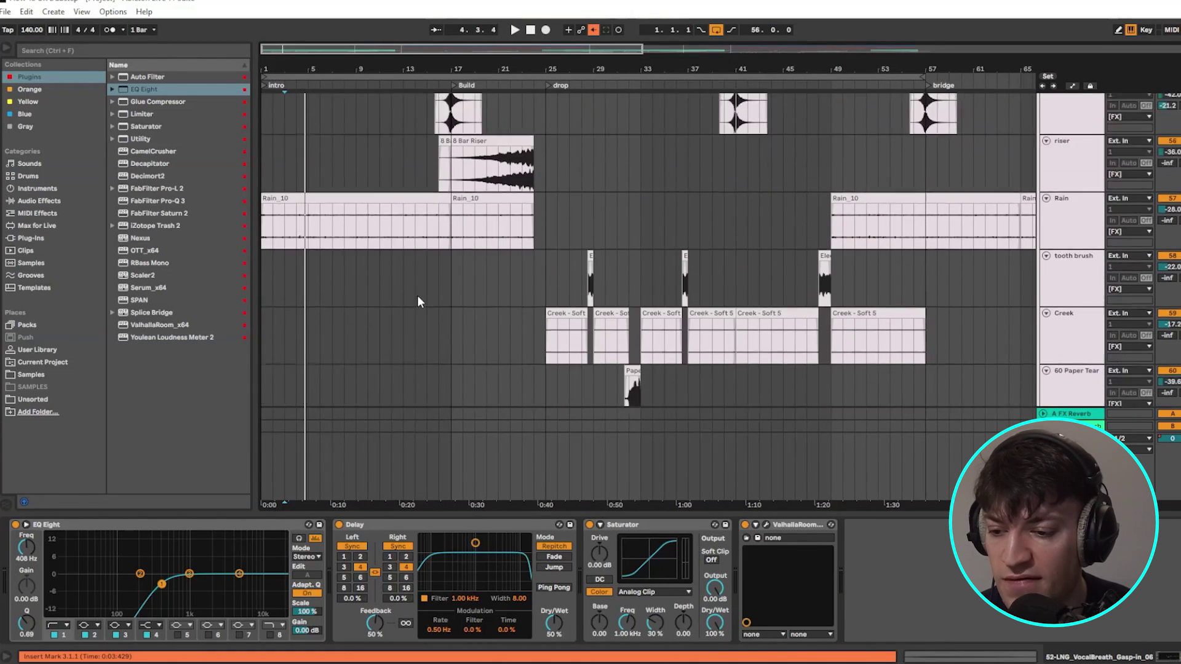
scroll(622, 220, up, 4)
scroll(799, 154, up, 2)
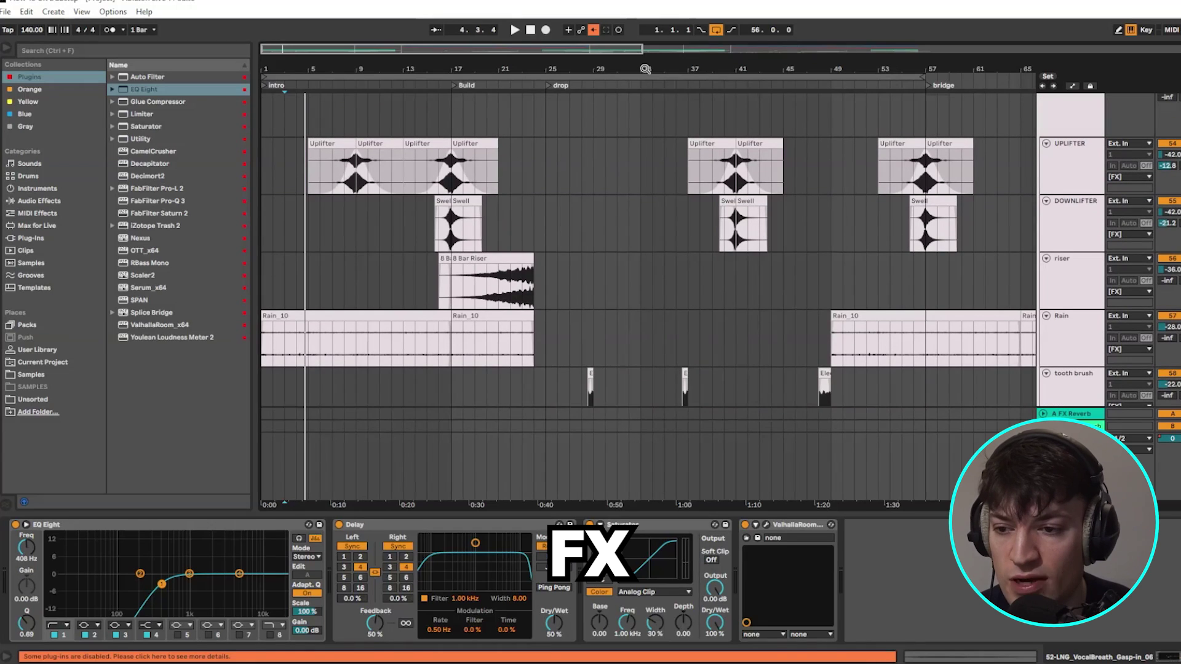
drag(641, 50, 785, 50)
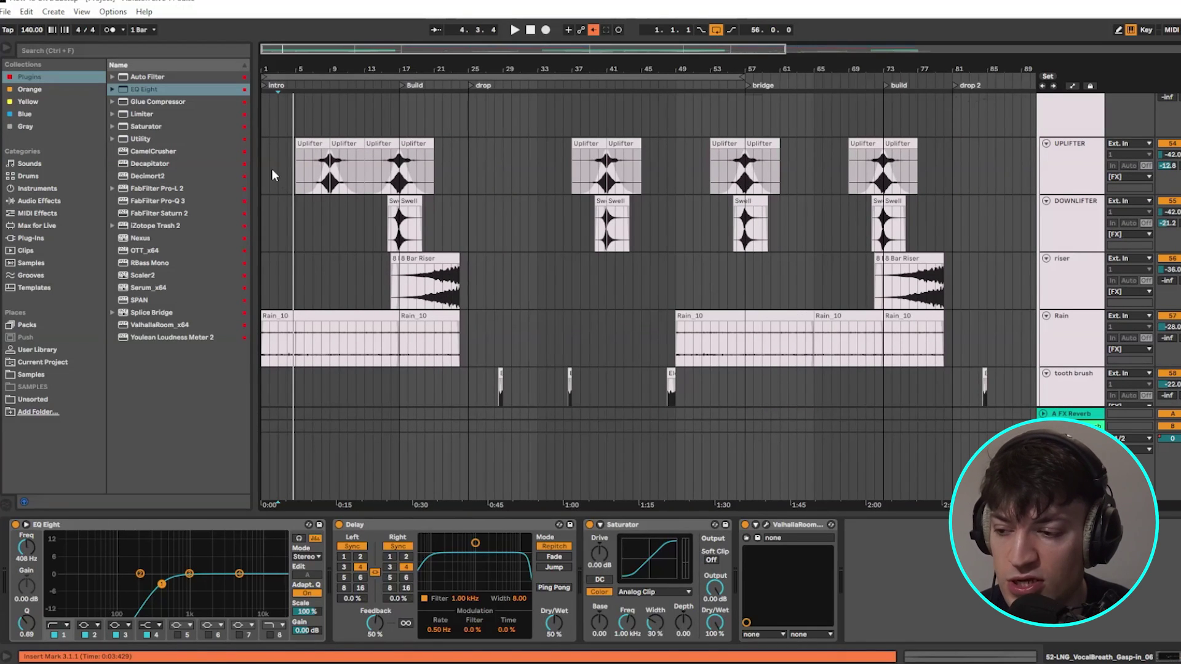
Highlight the uplifter, downlifter and riser clips around the intro and build, and their repeats across bars 37 to 83.
drag(270, 164, 556, 164)
drag(307, 175, 467, 195)
drag(391, 287, 460, 279)
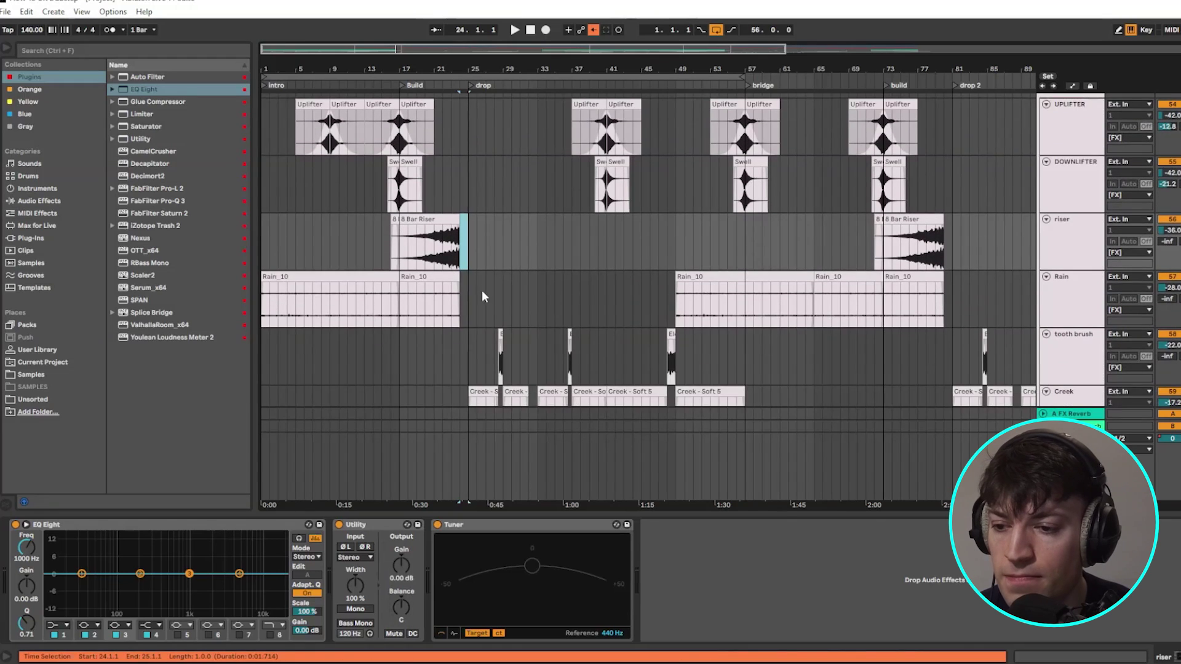
drag(583, 158, 965, 266)
scroll(793, 267, down, 3)
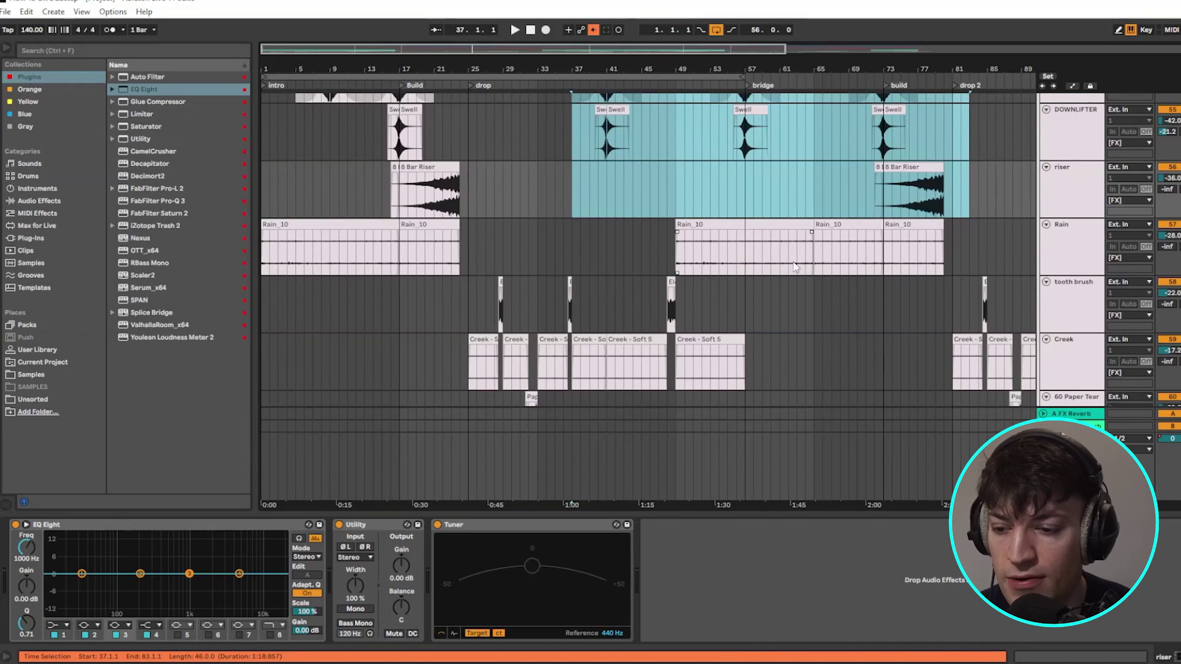
Highlight the Rain clips from bar 1 to bar 25 and show the Rain track's effects.
drag(465, 252, 171, 253)
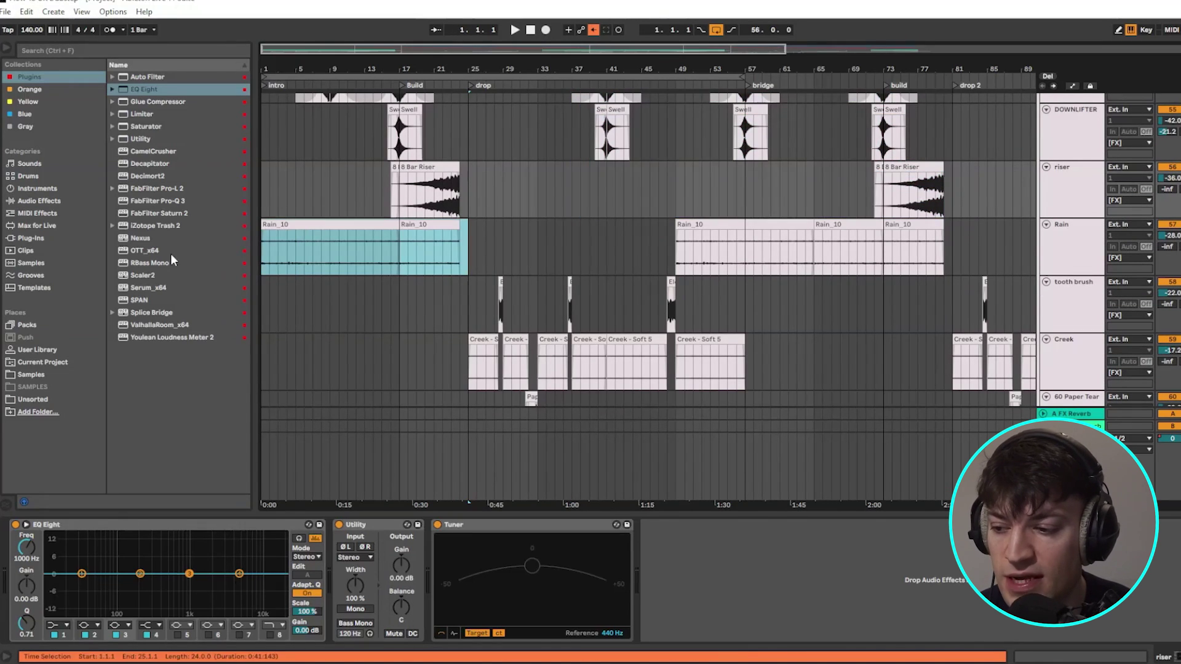
click(308, 224)
click(658, 254)
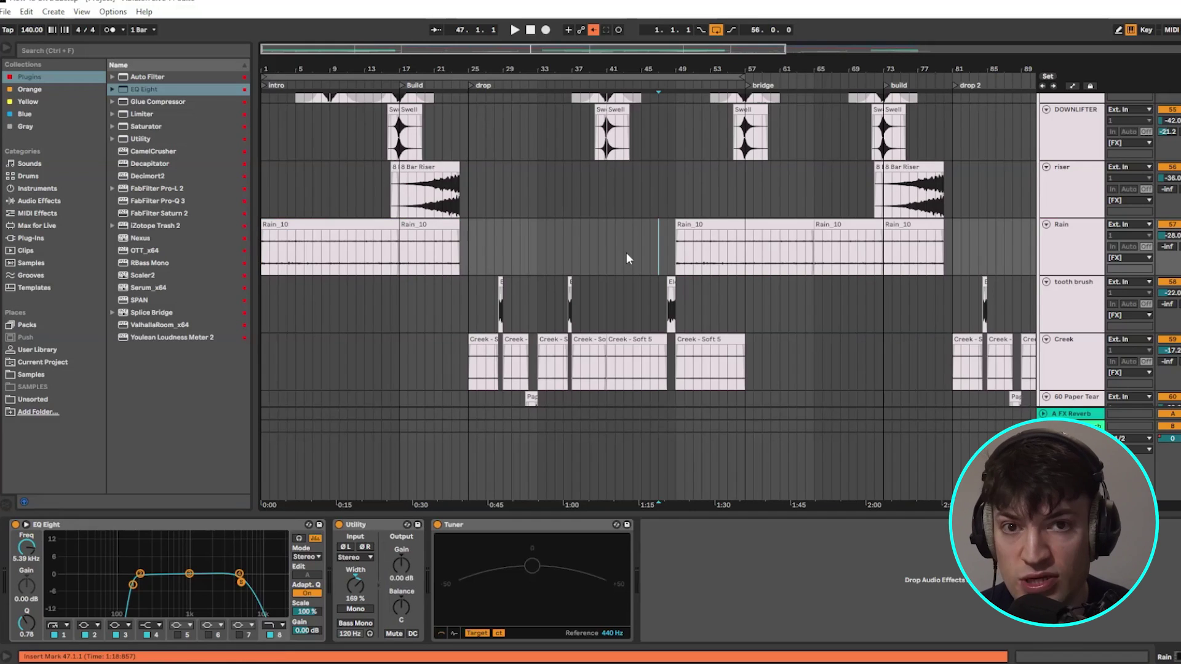
Examine the remaining FX tracks, from tooth brush and Creek down to the ambulance and impact samples, across the whole arrangement.
scroll(626, 252, down, 4)
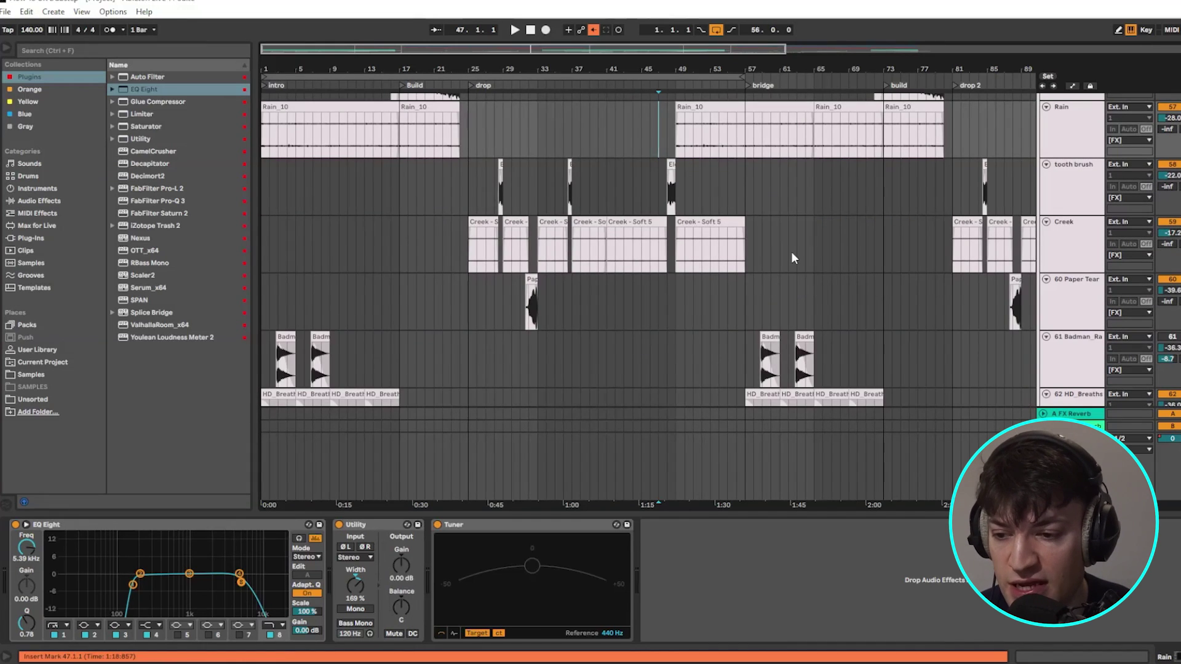
key(minus)
scroll(401, 224, down, 3)
scroll(401, 225, down, 6)
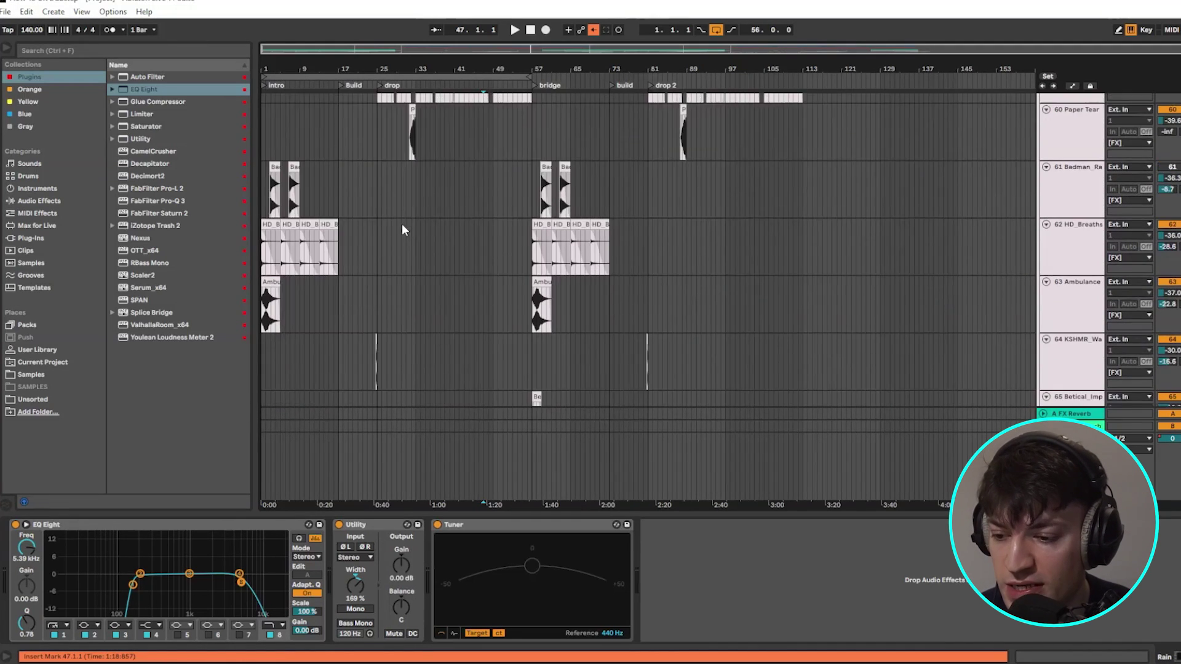
Examine the last FX tracks, from Paper Tear down to the FX Transformer track, across the whole arrangement.
scroll(401, 226, down, 5)
scroll(400, 234, down, 1)
drag(533, 213, 754, 343)
click(754, 343)
scroll(474, 198, up, 6)
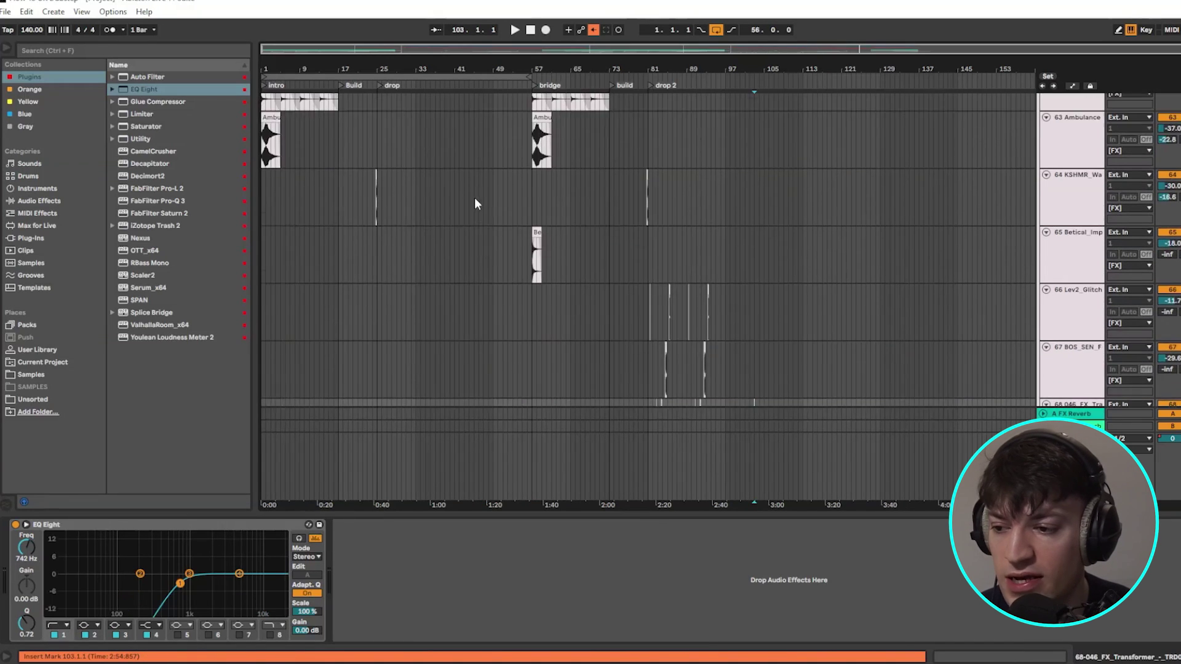
Highlight the Water Drop region across bars 21 to 38 and the glitch FX clips across bars 82 to 97.
scroll(353, 212, down, 1)
drag(357, 212, 440, 379)
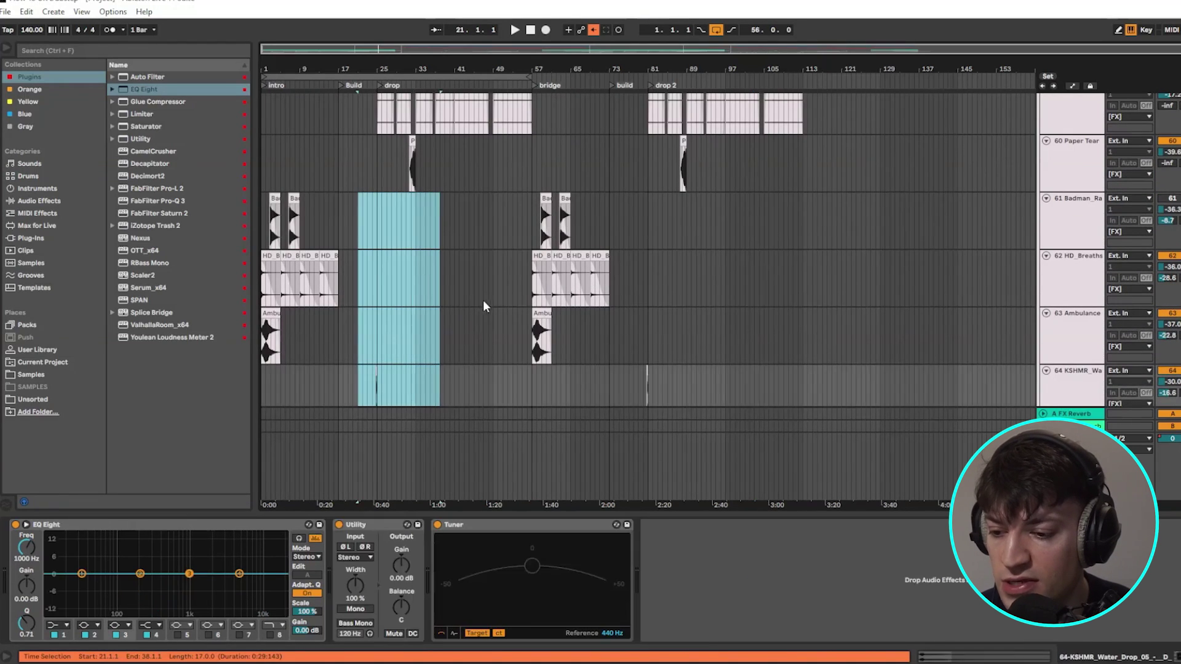
scroll(485, 301, down, 3)
drag(652, 285, 724, 375)
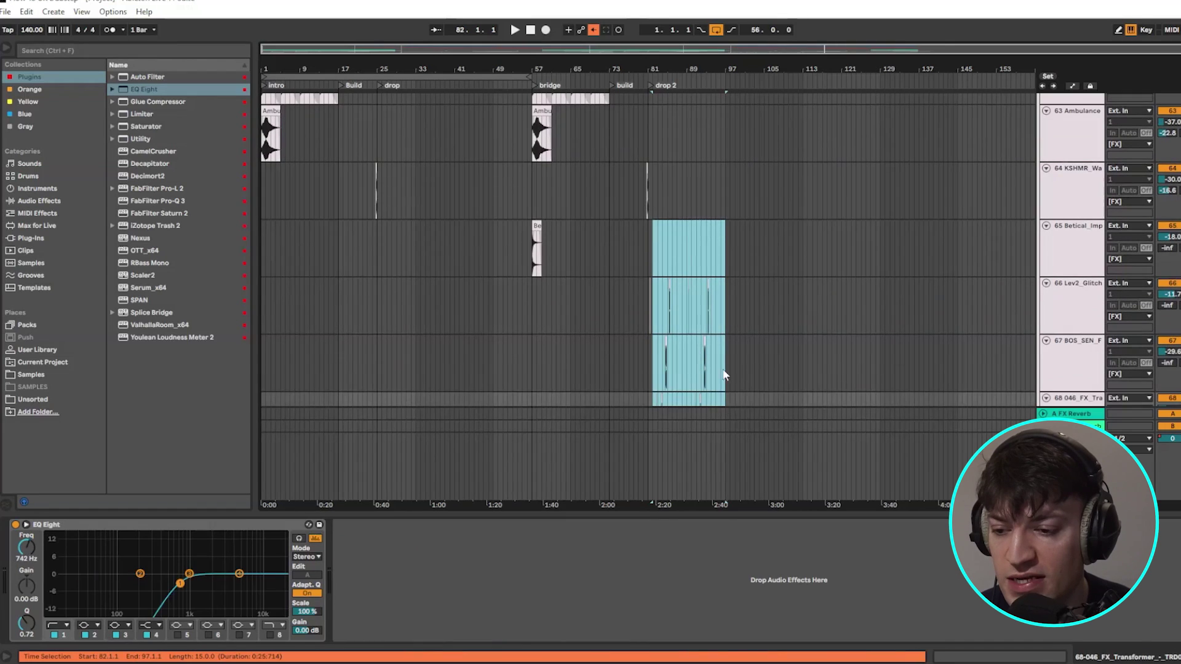
Highlight the bridge's Ambulance clip and the intro's HD_Breaths clips from bar 1 to 16, and play the intro.
scroll(612, 357, up, 3)
click(533, 294)
scroll(533, 213, up, 1)
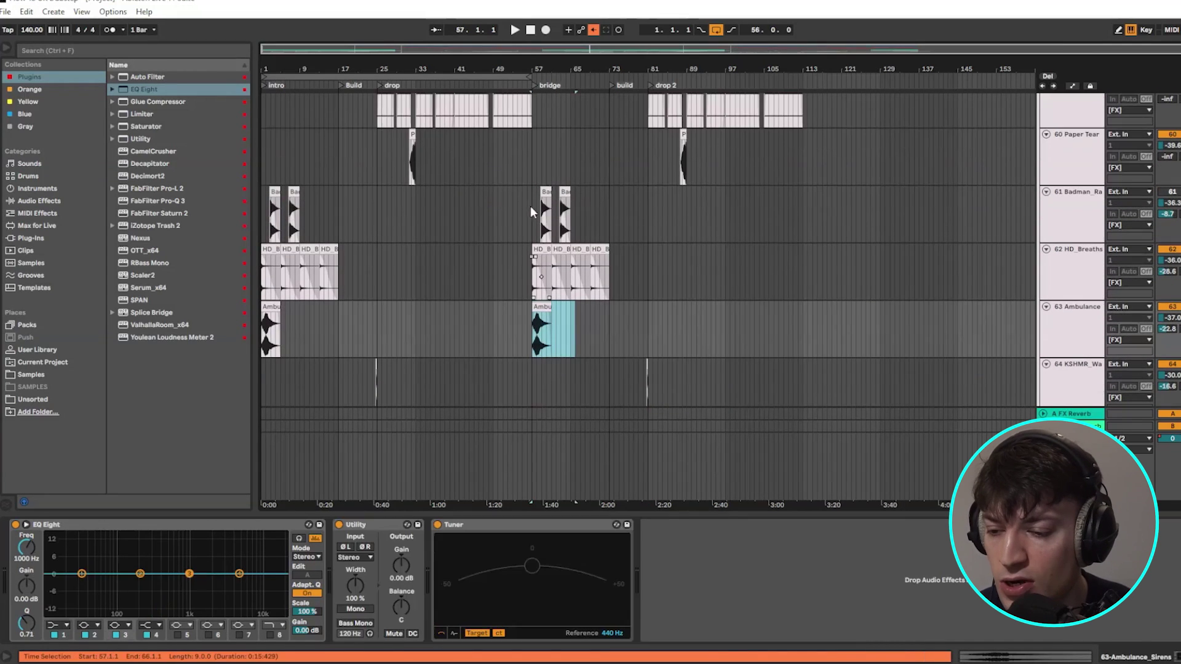
drag(332, 287, 263, 286)
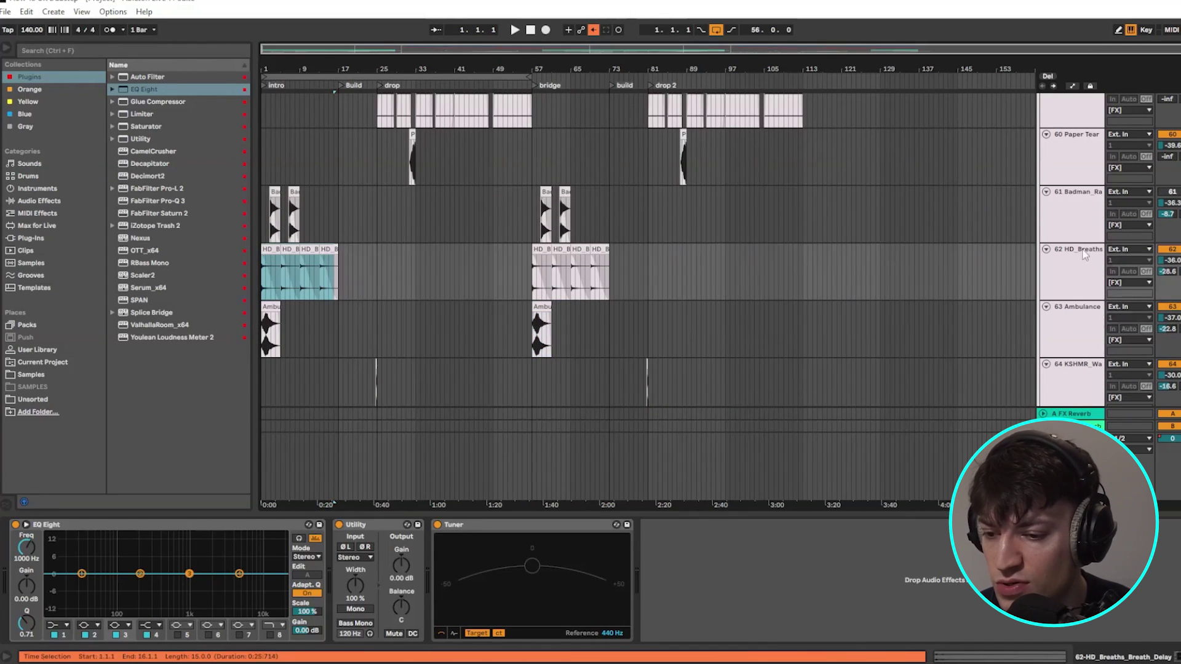
key(space)
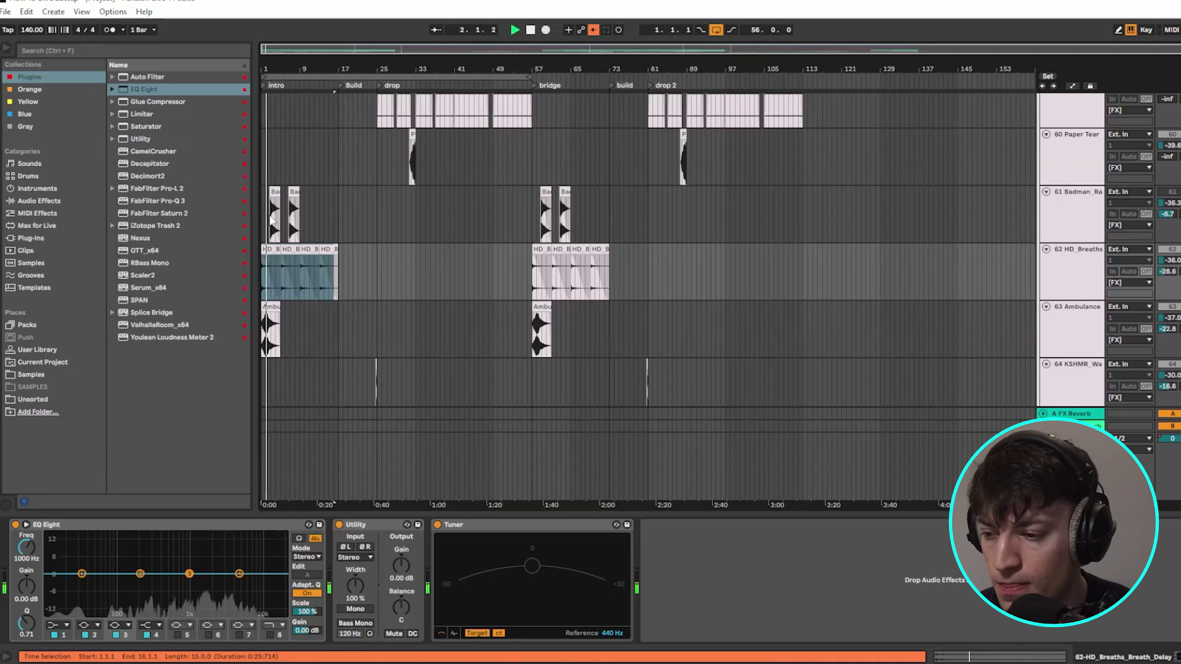
Stop playback and set the project tempo to 150 BPM.
click(1103, 203)
key(ctrl+a)
scroll(857, 317, up, 10)
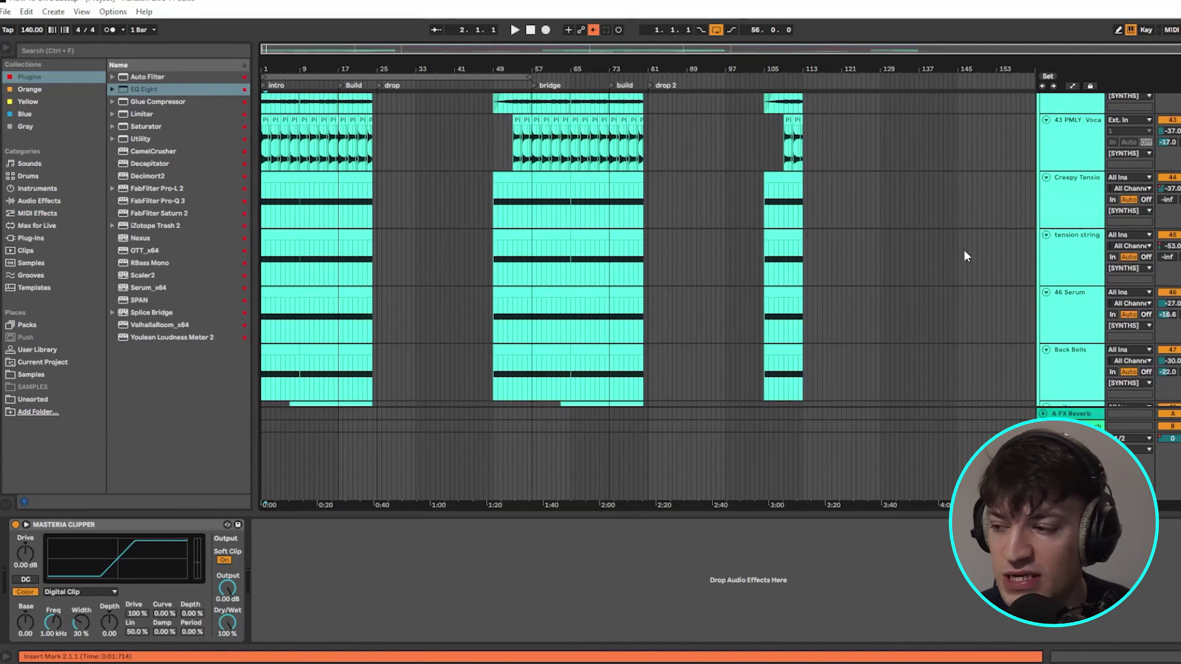
drag(27, 31, 27, 28)
Collapse the SYNTHS, VOCALS, FX and BASS NEW groups to show a compact overview of the arrangement.
scroll(646, 246, up, 5)
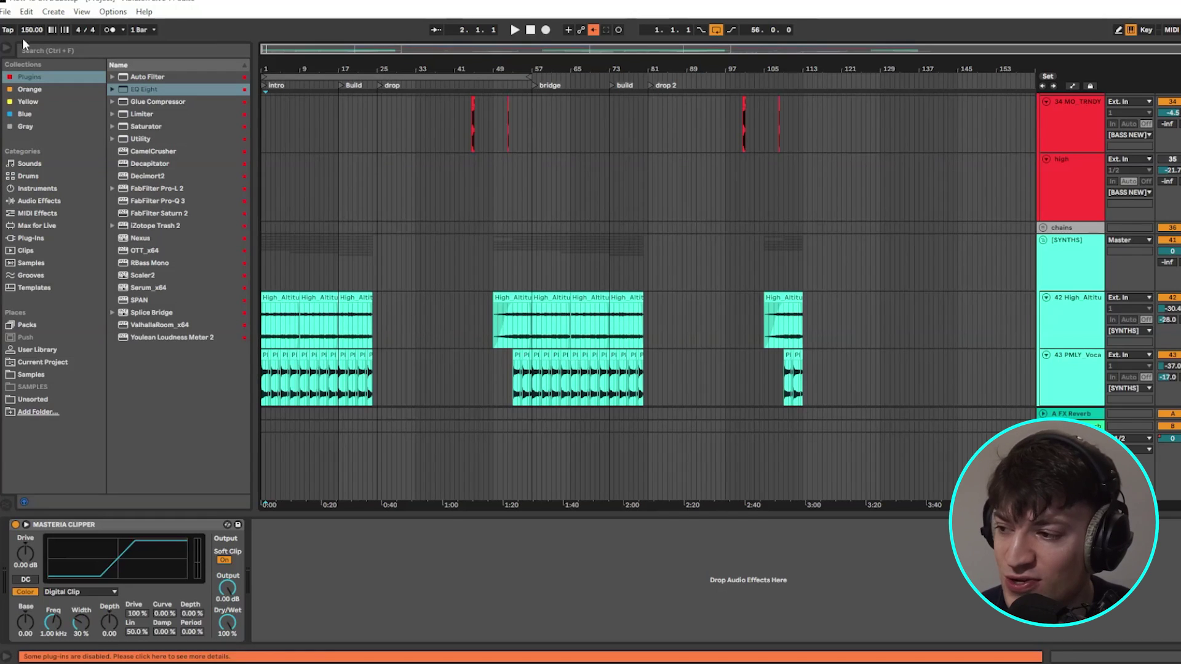
scroll(844, 305, up, 5)
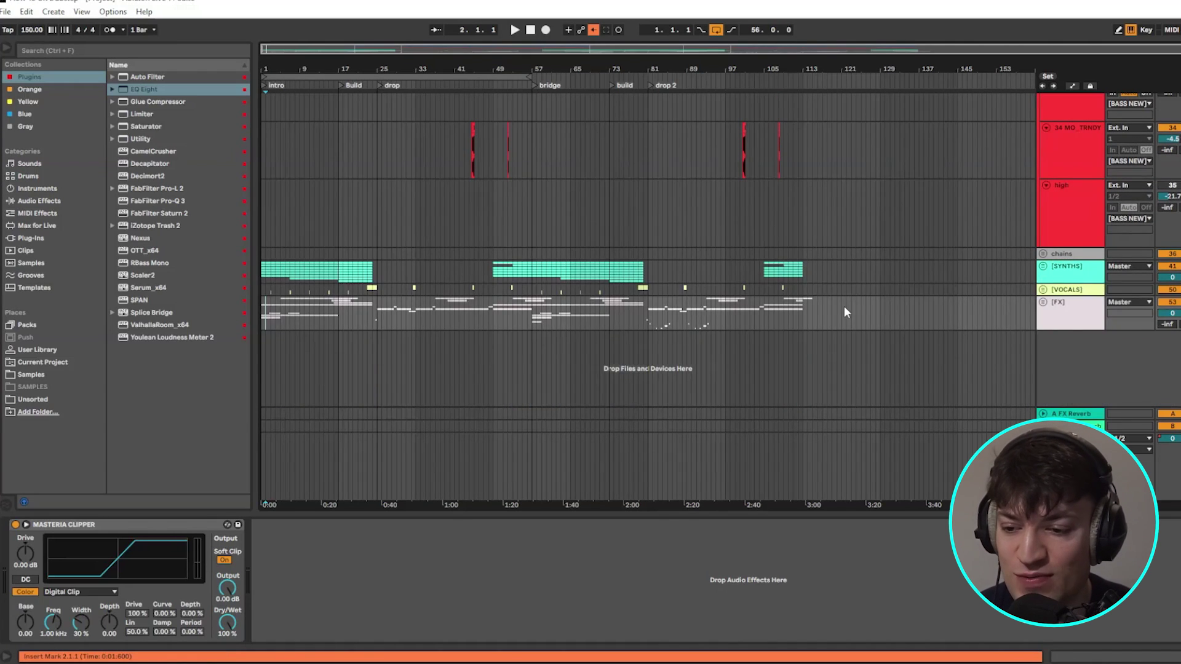
scroll(1061, 241, up, 10)
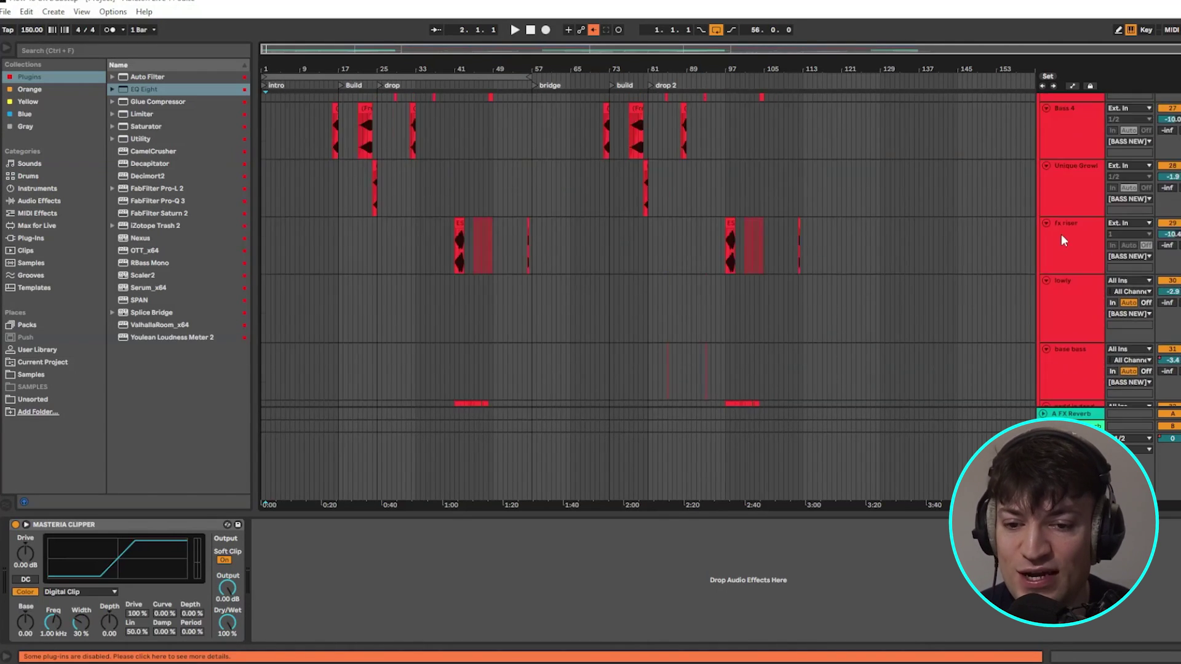
scroll(1064, 227, up, 10)
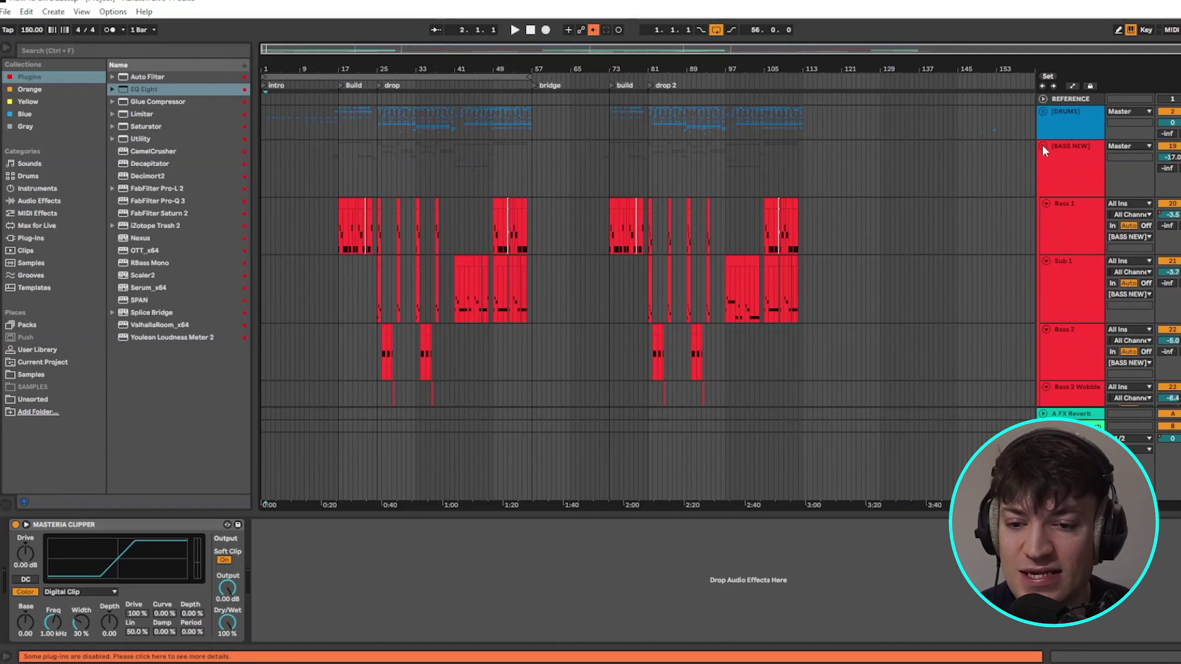
alt+click(1042, 145)
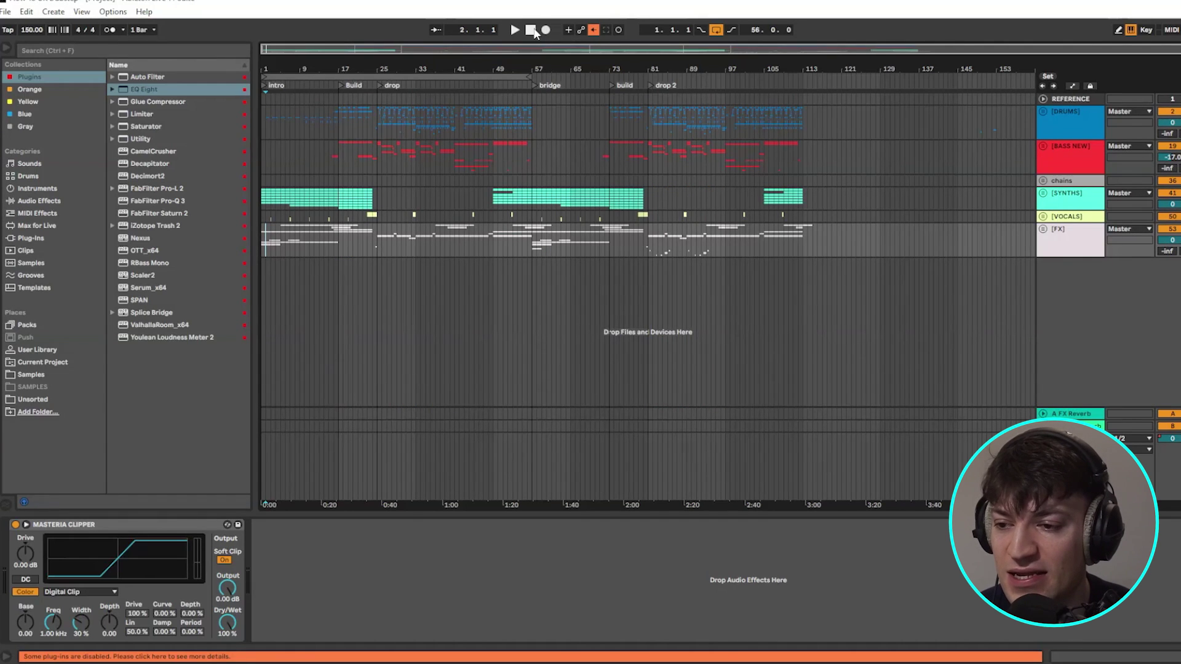
Focus the arrangement on the intro and build, and play the track from bar 9.
click(298, 131)
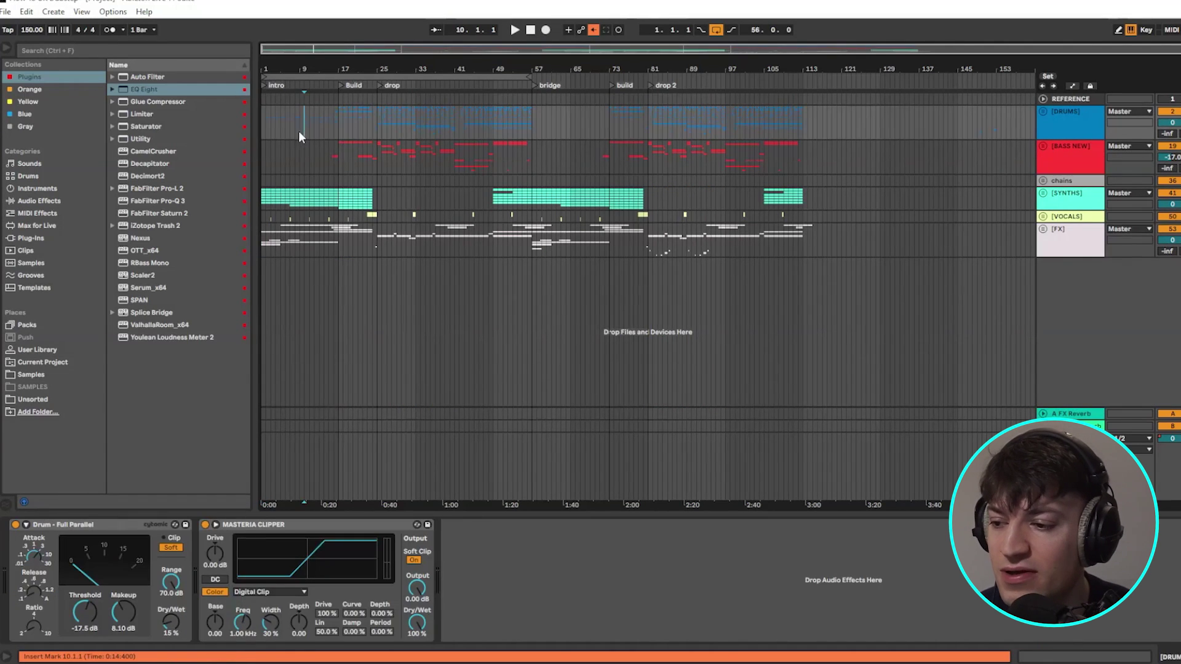
key(plus)
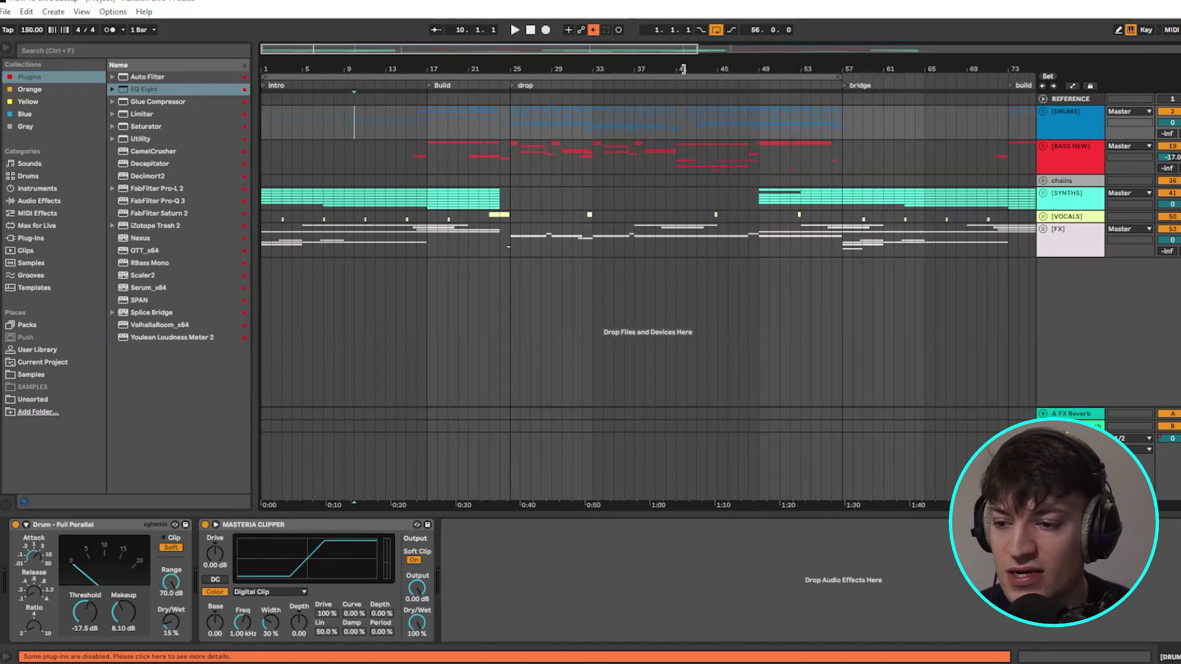
key(space)
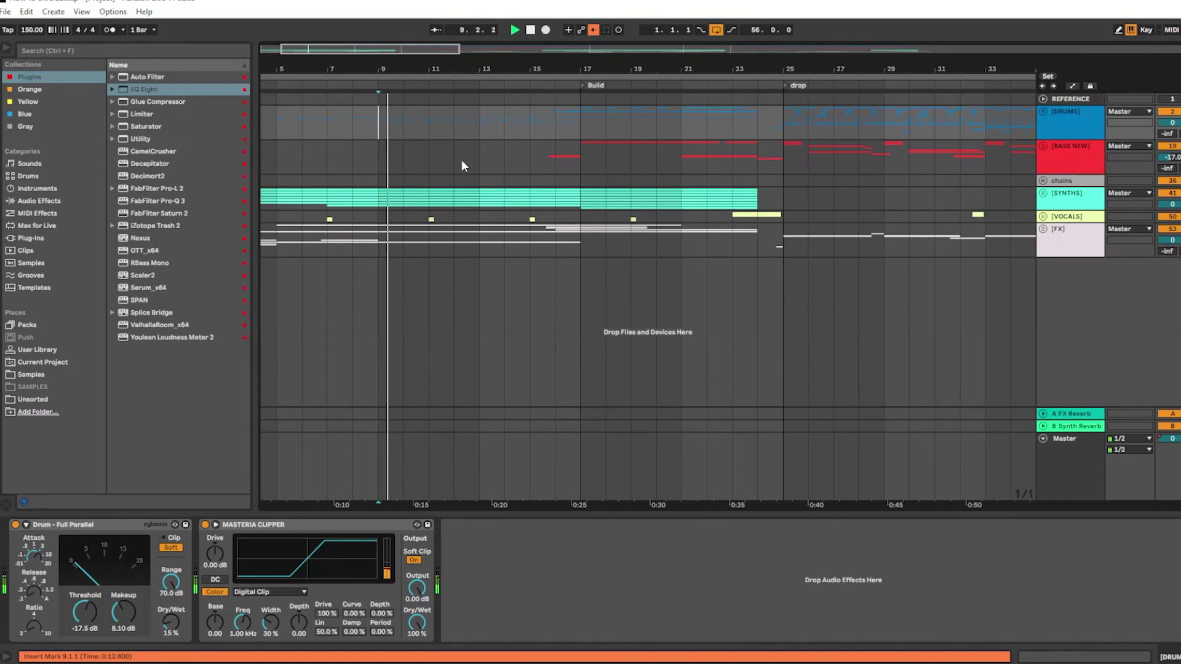
Expand the DRUMS group and examine its tracks, from the snares down to the bongos, during playback.
click(1042, 111)
key(plus)
scroll(445, 249, down, 6)
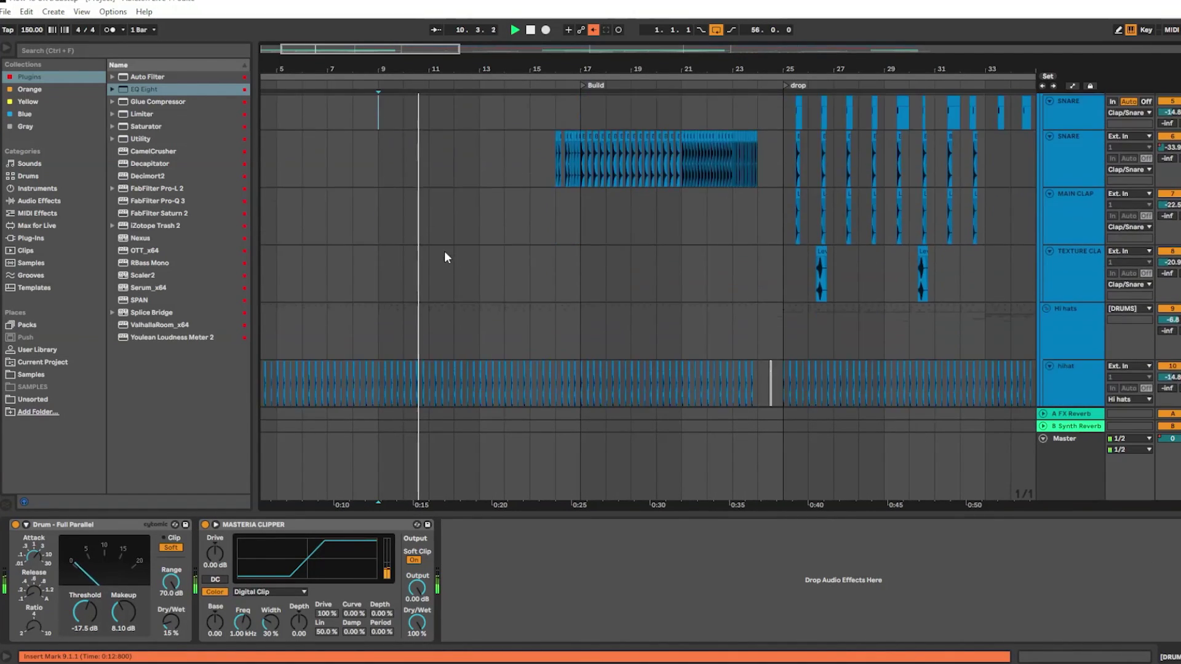
scroll(492, 258, down, 3)
scroll(529, 277, down, 5)
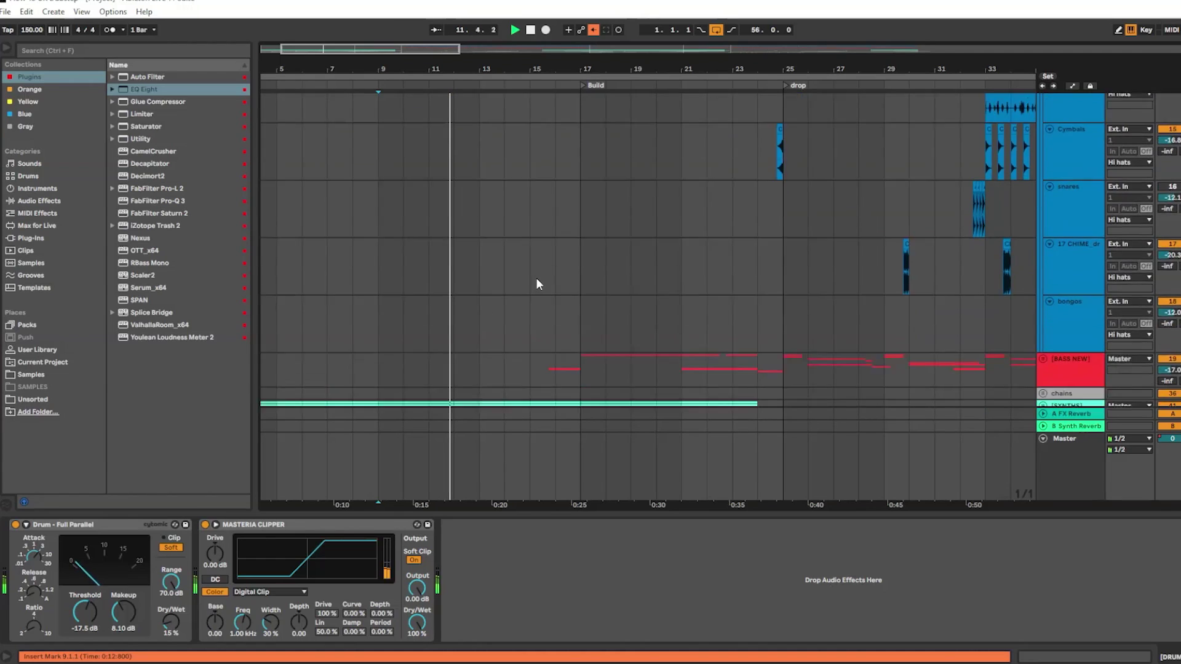
Expand the SYNTHS group and examine its layers, from High Altitude Canyon Wind down to movie, during playback.
click(1043, 315)
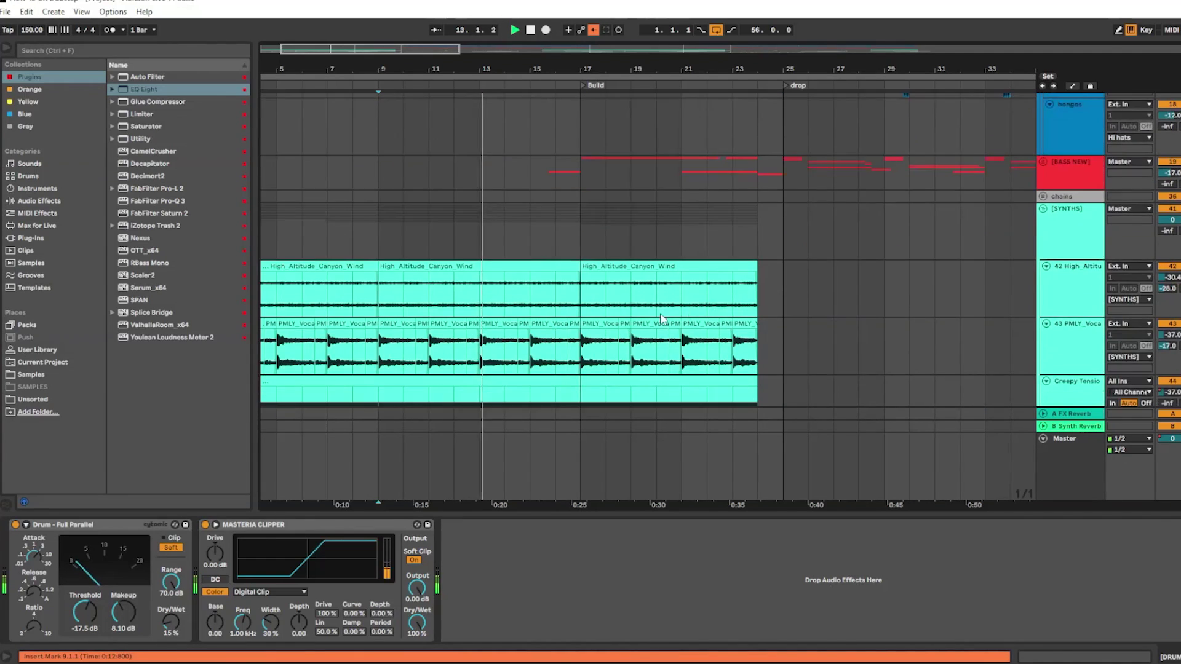
scroll(615, 270, down, 3)
scroll(618, 272, down, 2)
scroll(615, 283, down, 4)
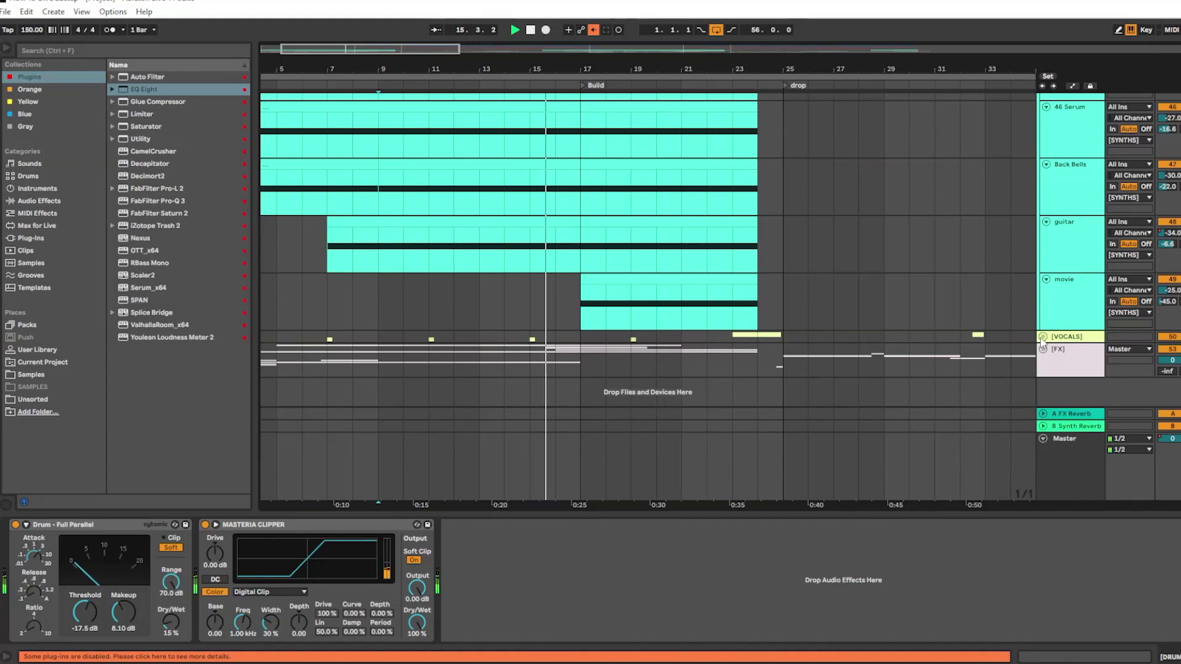
Expand the VOCALS group, highlight the vocal clip across bars 22 to 26, and place the insert marker at bar 25.
click(1042, 336)
scroll(799, 315, down, 4)
drag(704, 286, 802, 283)
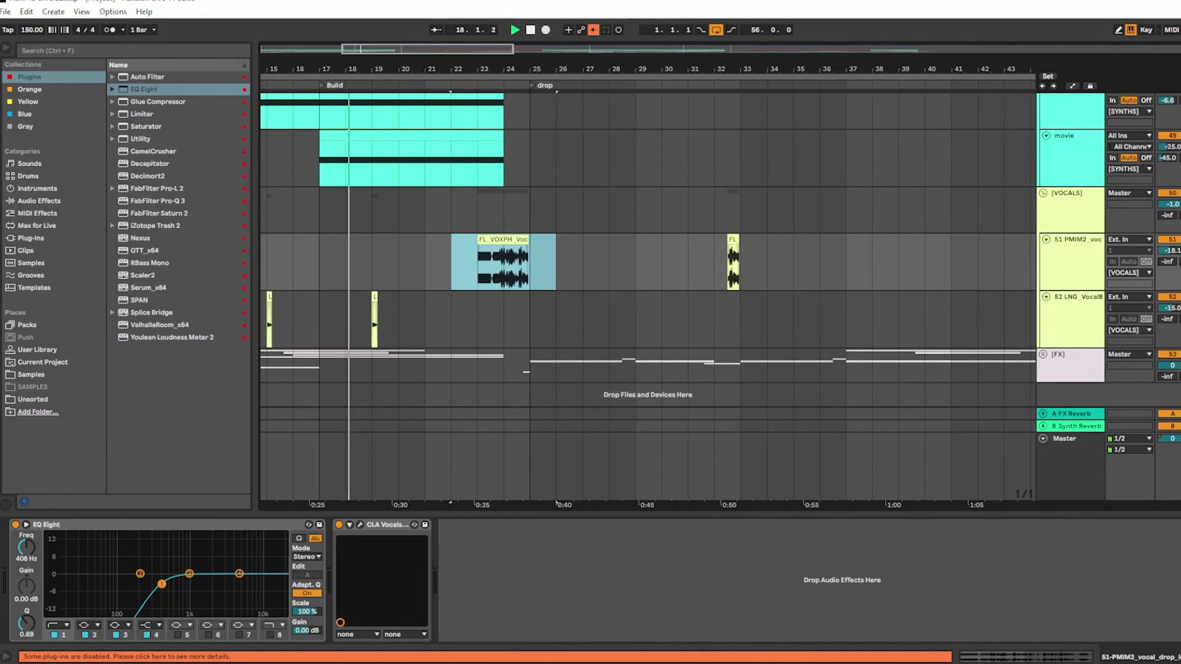
drag(417, 49, 433, 98)
click(506, 246)
scroll(773, 235, up, 3)
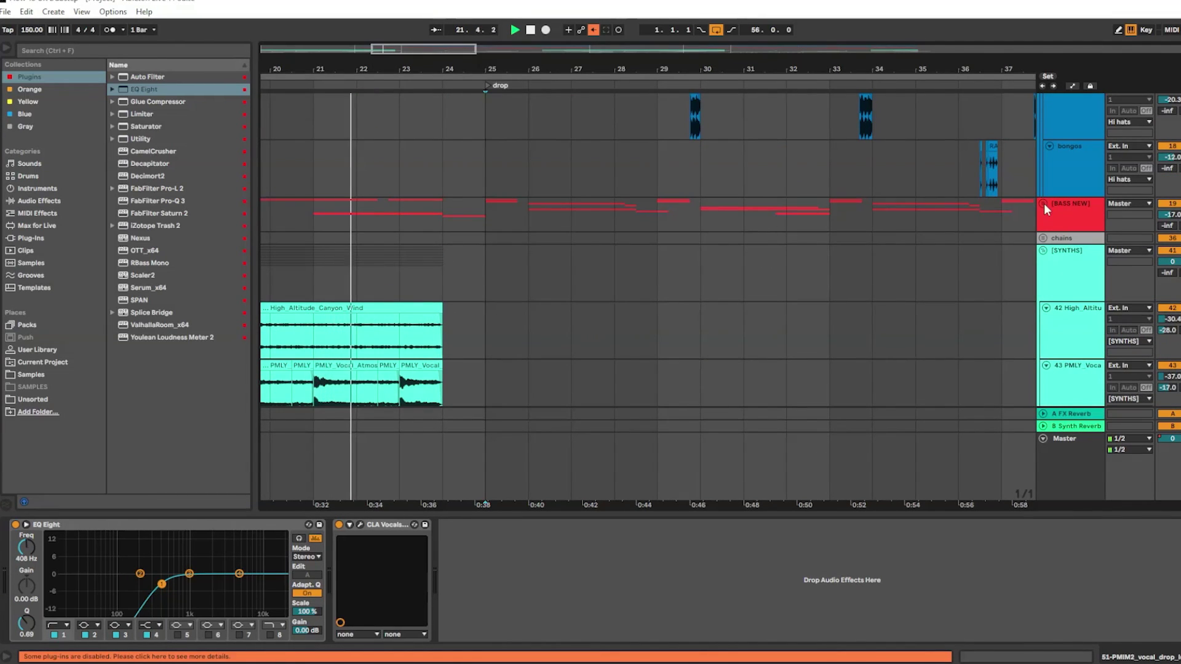
Expand the BASS NEW group and examine the Bass 4 and Unique Growl clips leading into the drop.
click(1044, 204)
scroll(515, 250, down, 5)
scroll(486, 251, down, 2)
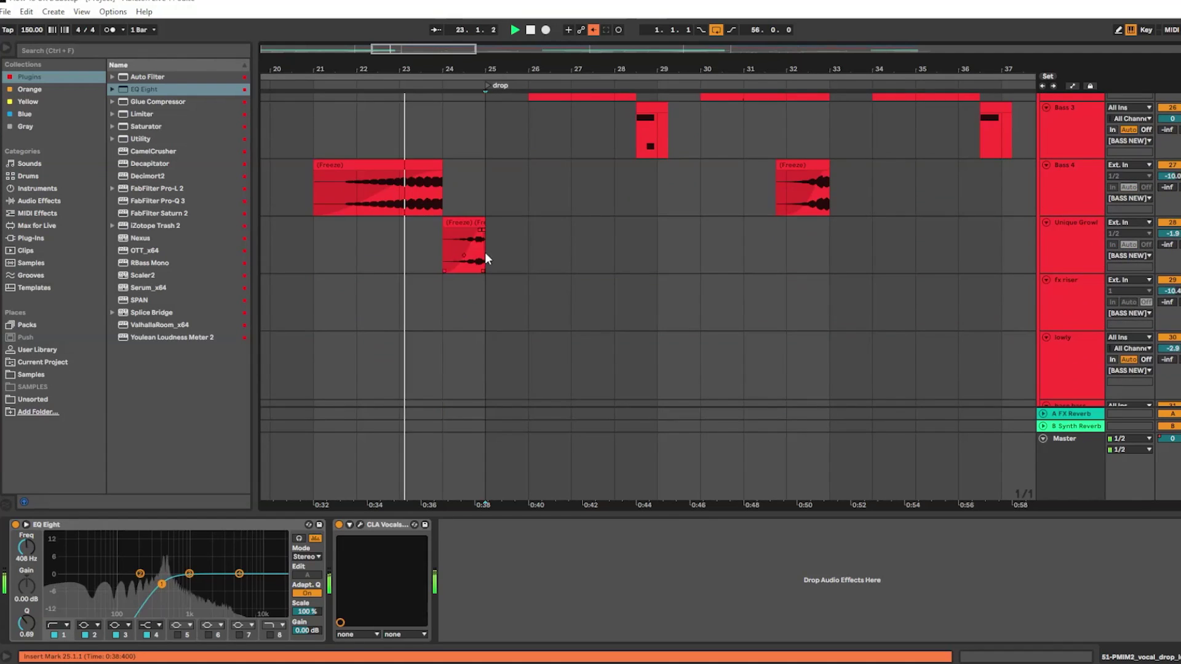
scroll(551, 230, up, 5)
scroll(562, 230, up, 6)
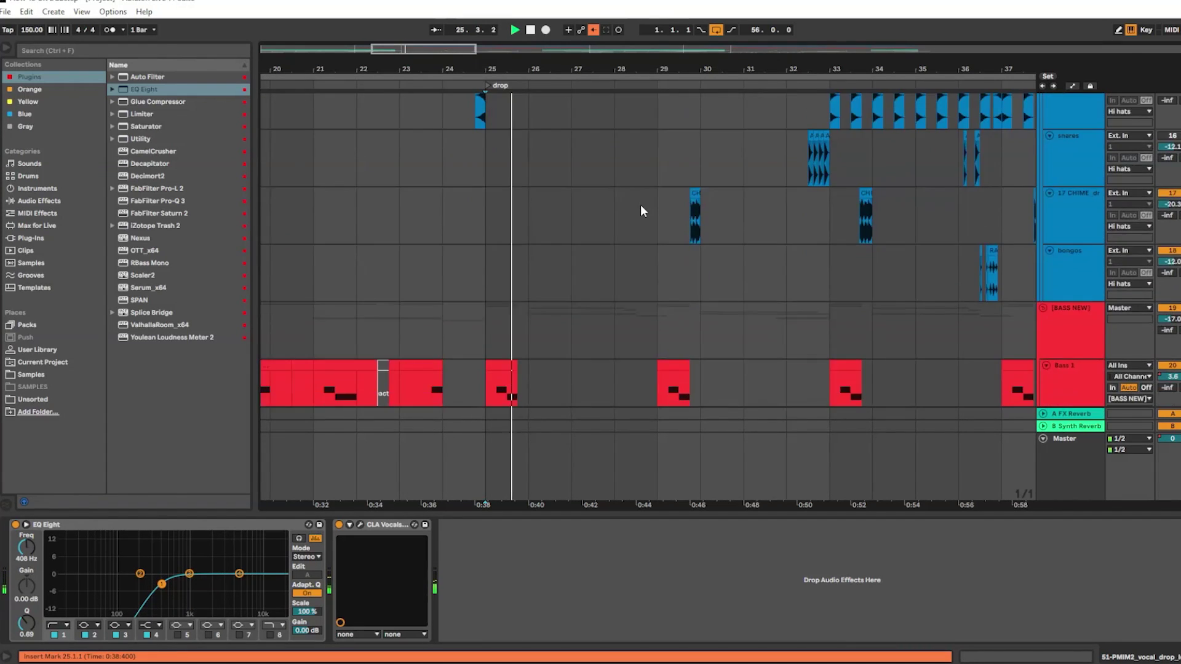
Follow the first drop's alternating Bass 1, Bass 2, wobble, variation and sub clips from bar 26 to bar 30.
scroll(637, 216, down, 6)
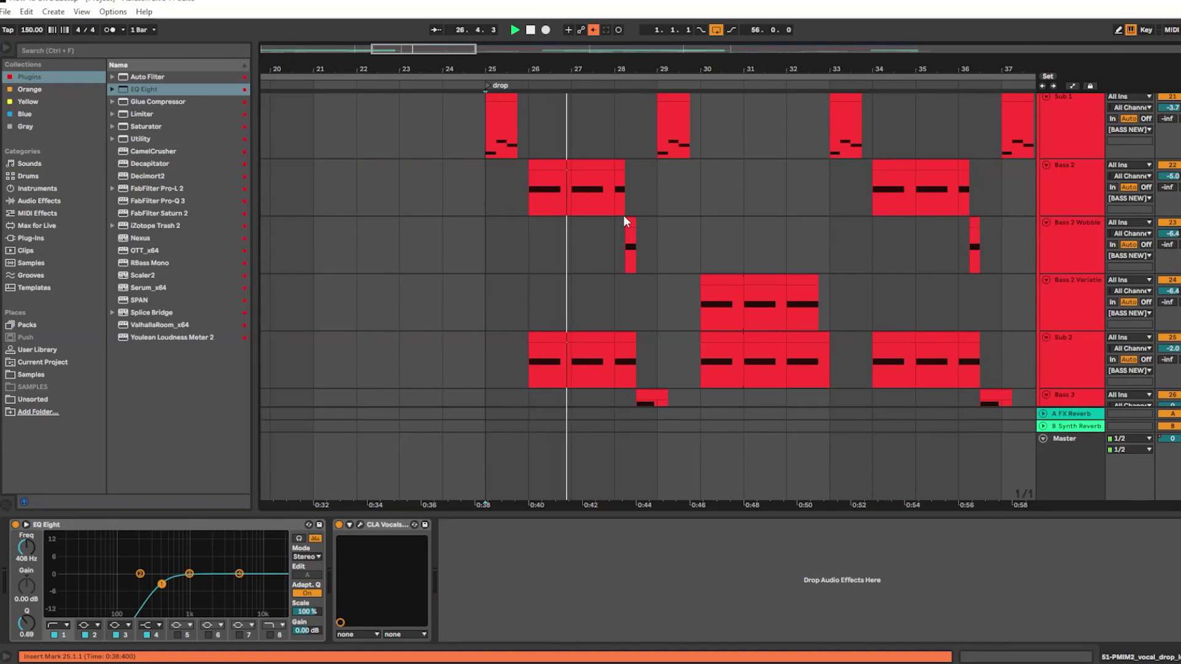
scroll(532, 114, right, 2)
scroll(542, 119, right, 2)
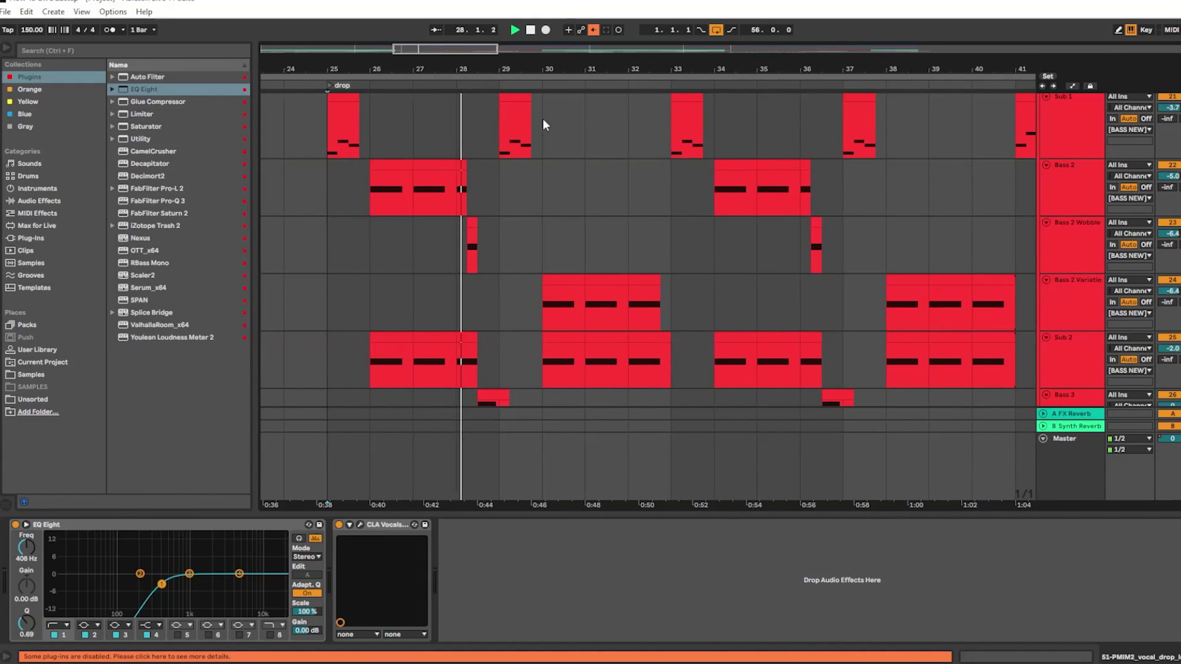
scroll(618, 179, up, 3)
scroll(514, 244, down, 3)
scroll(645, 258, up, 3)
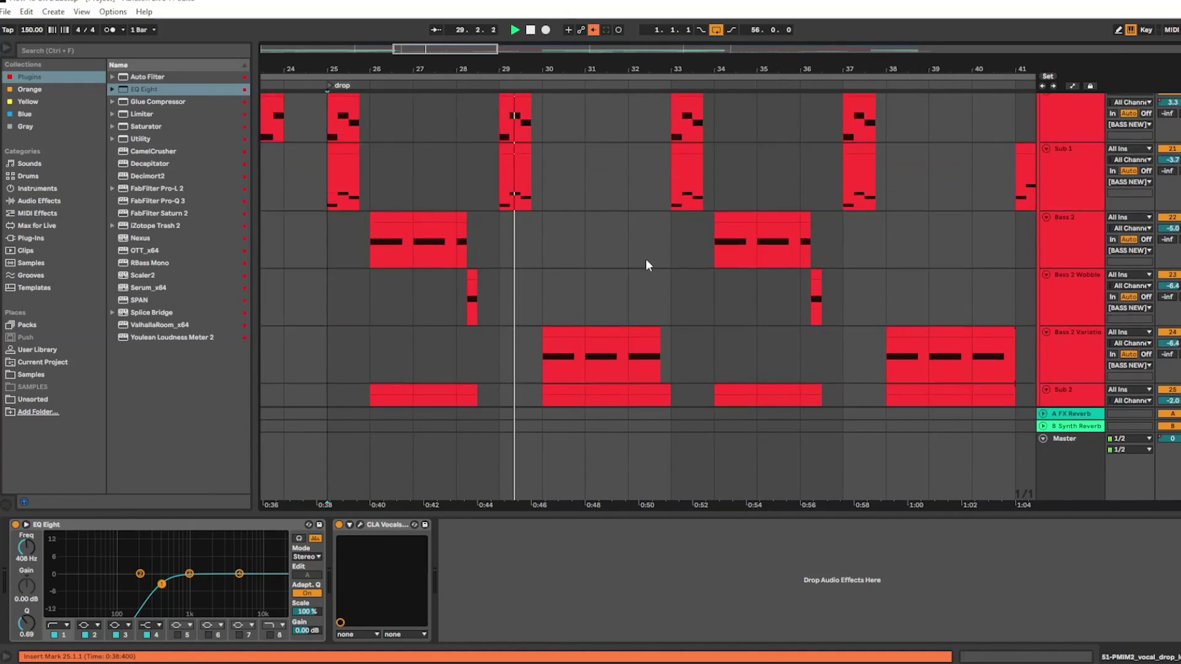
drag(495, 44, 541, 49)
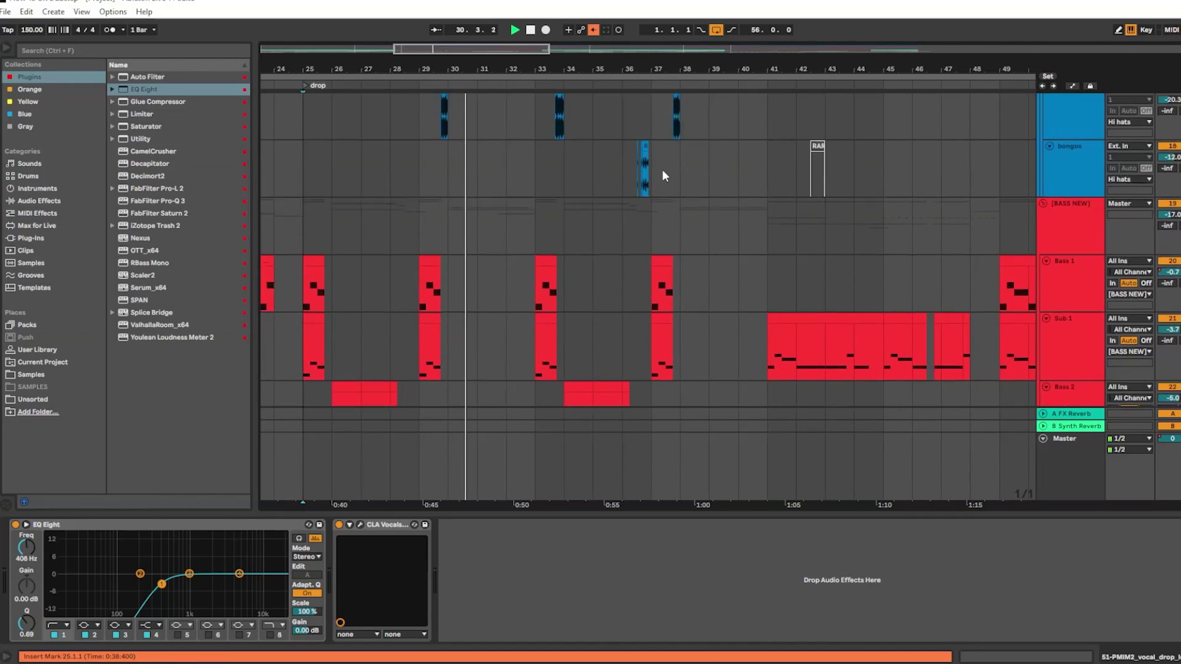
Highlight the snares fill across bars 32 to 33 and examine the grooved shaker and cymbal clips from bar 33.
scroll(662, 172, up, 2)
drag(423, 220, 457, 202)
scroll(456, 203, up, 2)
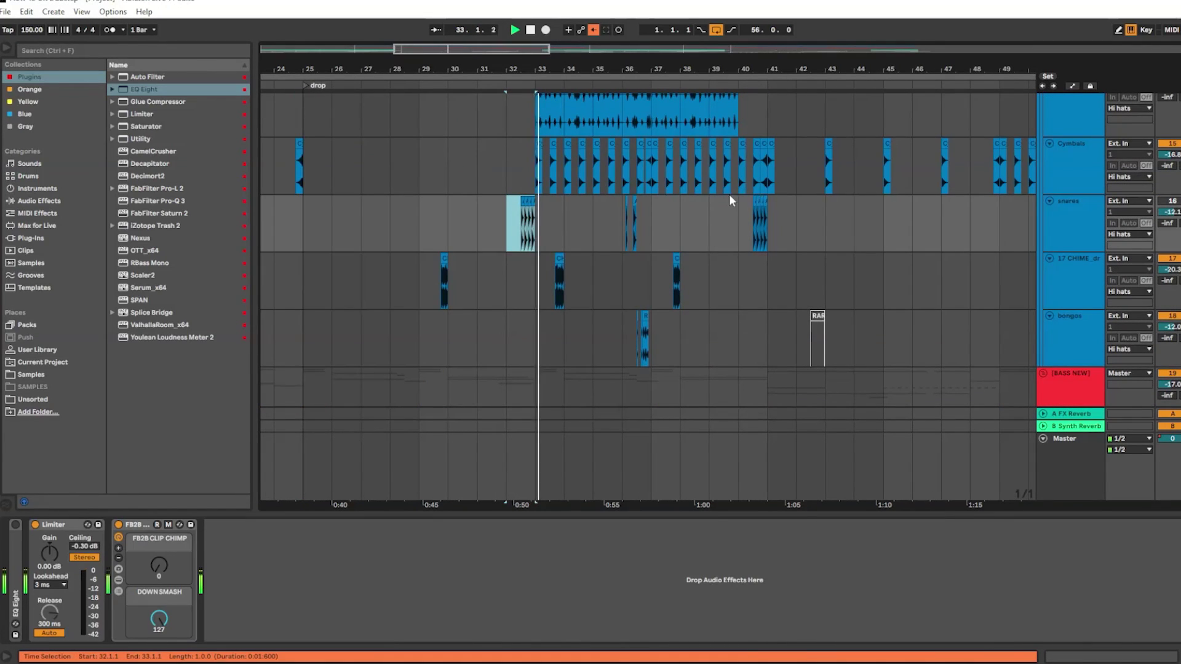
scroll(698, 190, up, 3)
scroll(463, 175, right, 4)
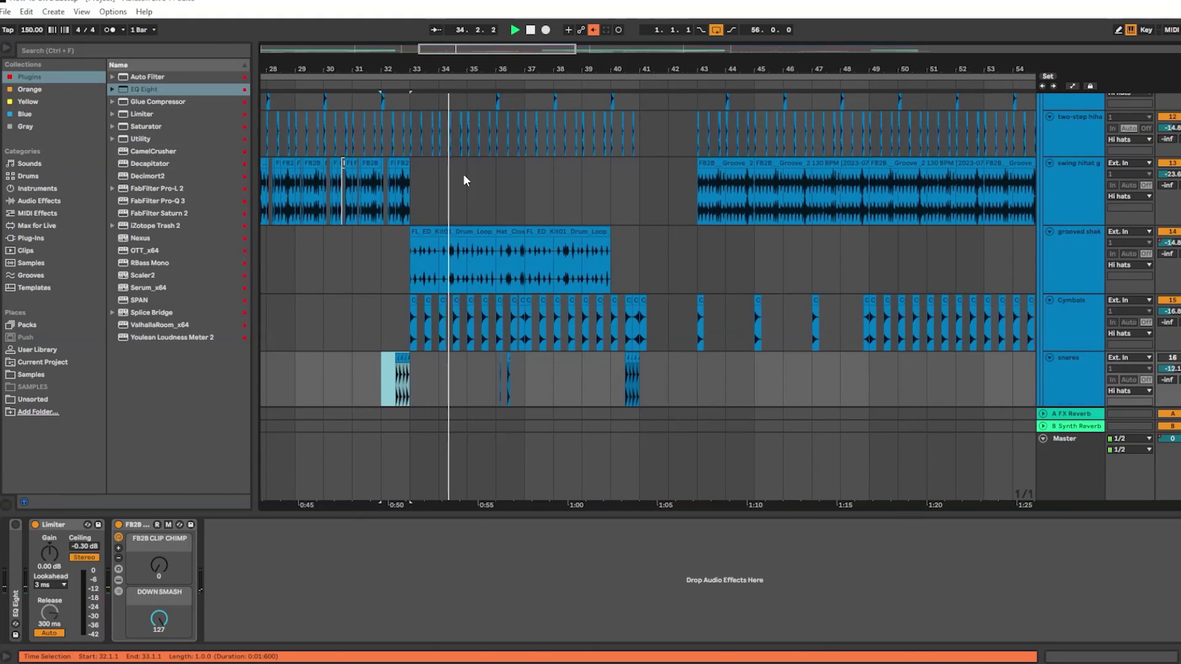
Follow the bass and drum tracks through bars 34 to 40 of the drop, including Bass 3 and the fx riser.
scroll(470, 175, down, 10)
scroll(547, 224, down, 3)
scroll(550, 224, up, 5)
scroll(542, 222, down, 4)
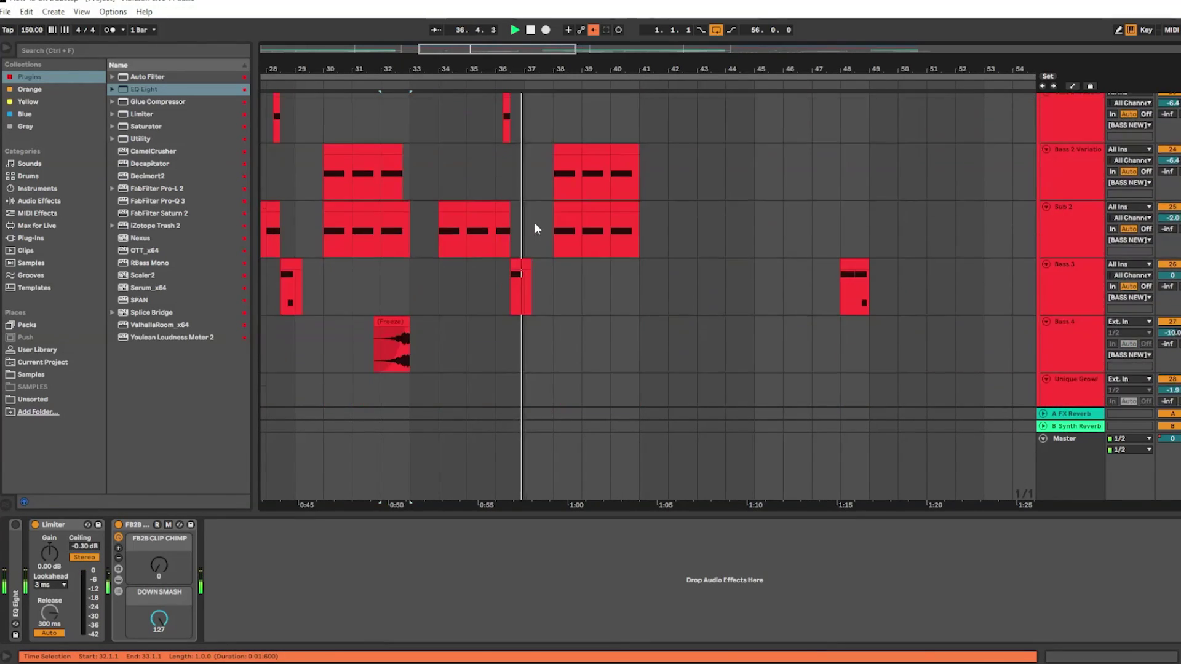
scroll(701, 220, up, 6)
scroll(670, 235, down, 8)
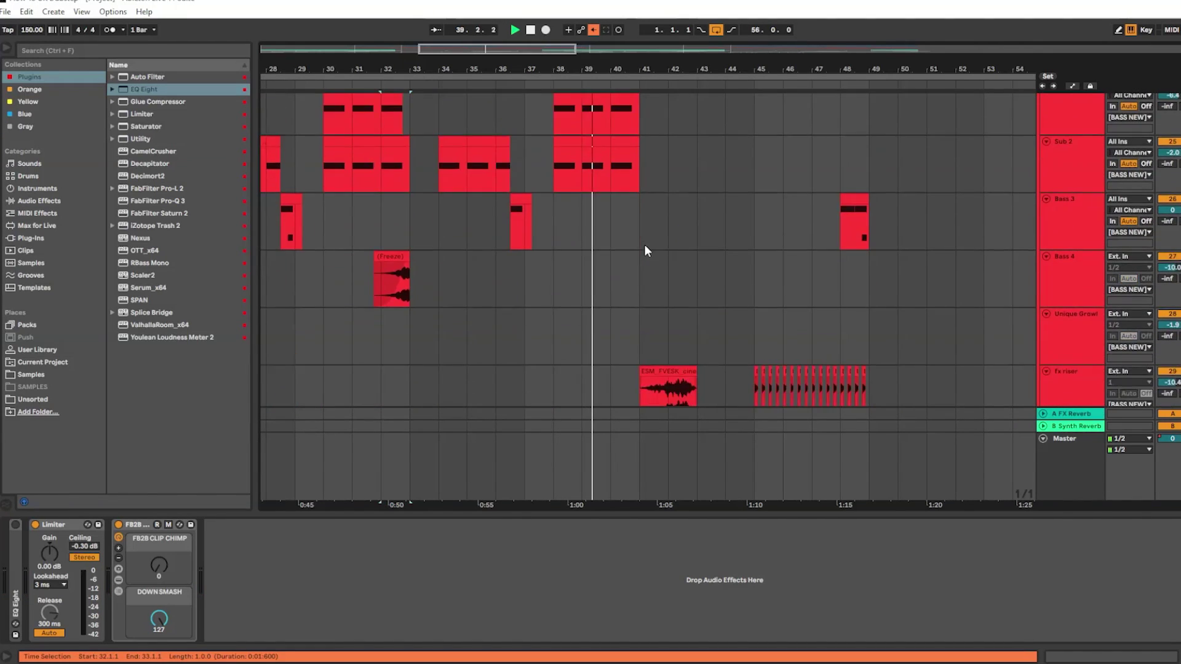
scroll(643, 246, down, 2)
scroll(640, 249, up, 4)
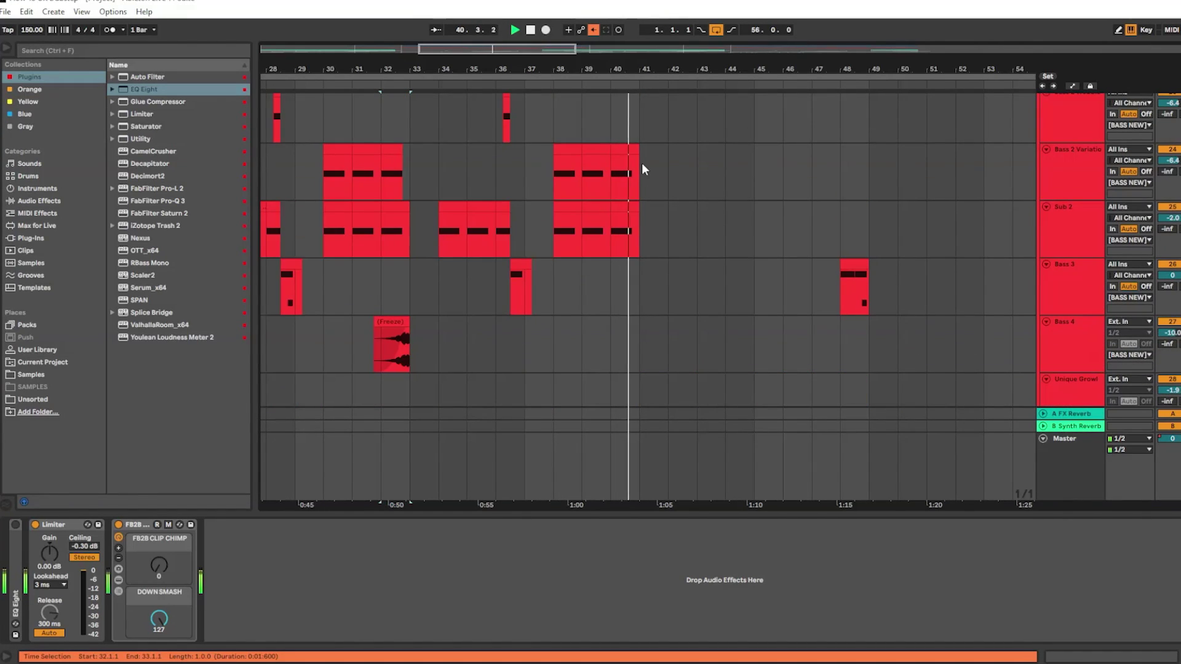